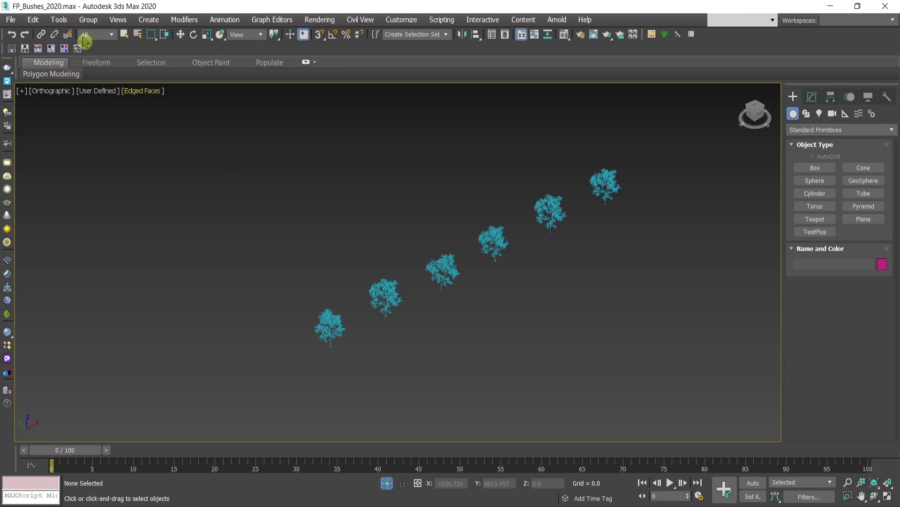
Open the objectReplacer script and move its window clear of the trees.
left_click(78, 51)
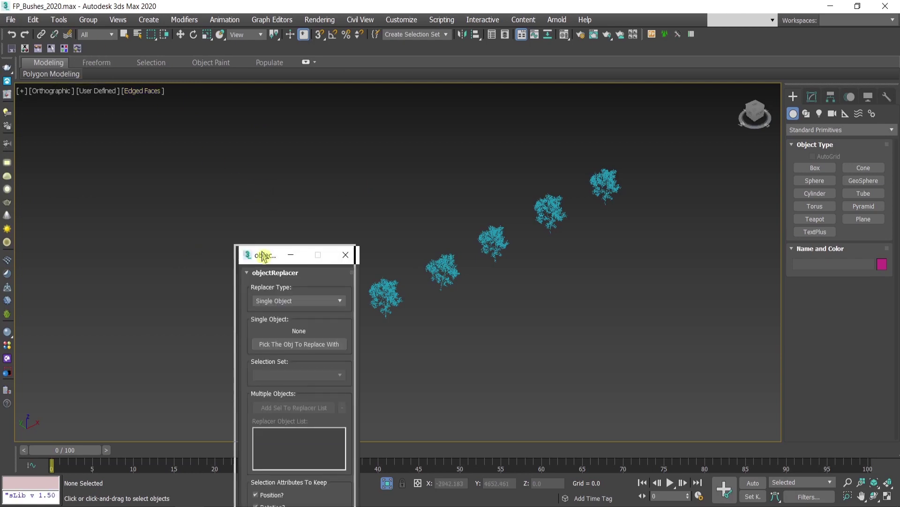
left_click_drag(261, 255, 70, 72)
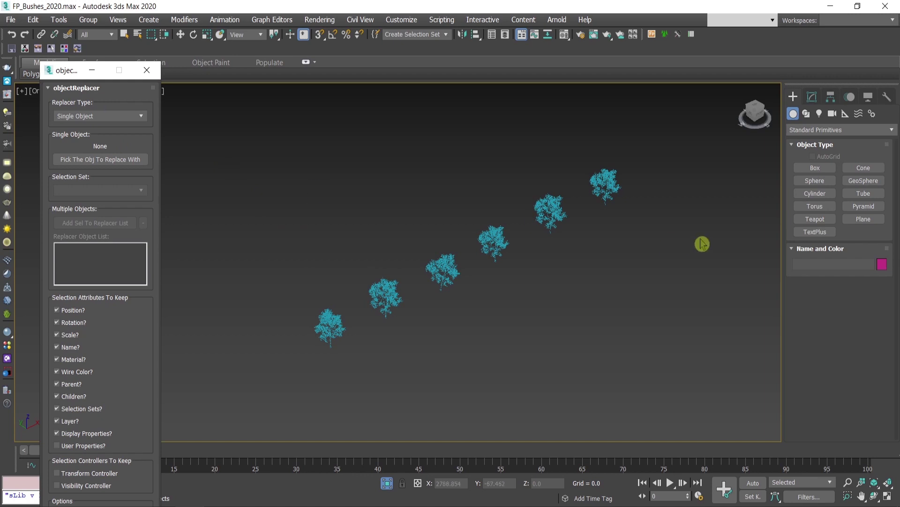
Clone the row of six trees along Y in top view as instances, with 3 copies, and clear the selection.
left_click_drag(663, 163, 277, 392)
key("t")
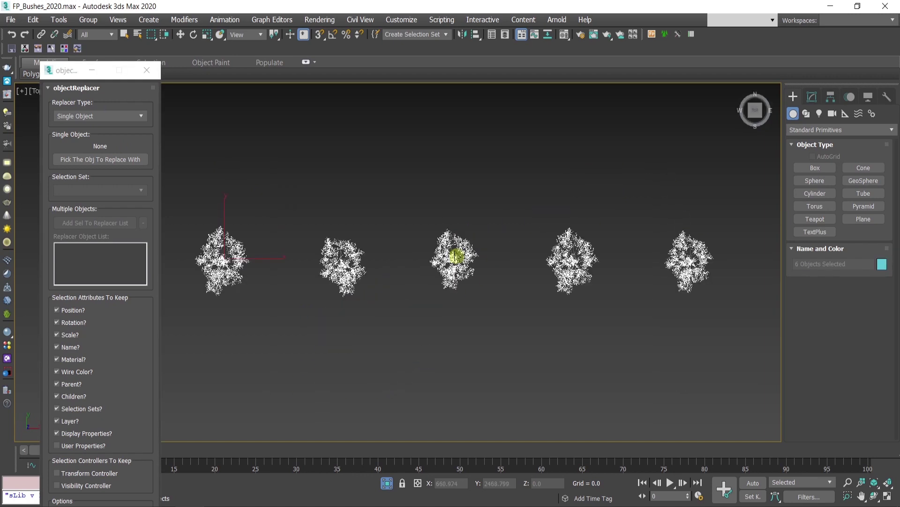
scroll(403, 291, "down", 5)
key("w")
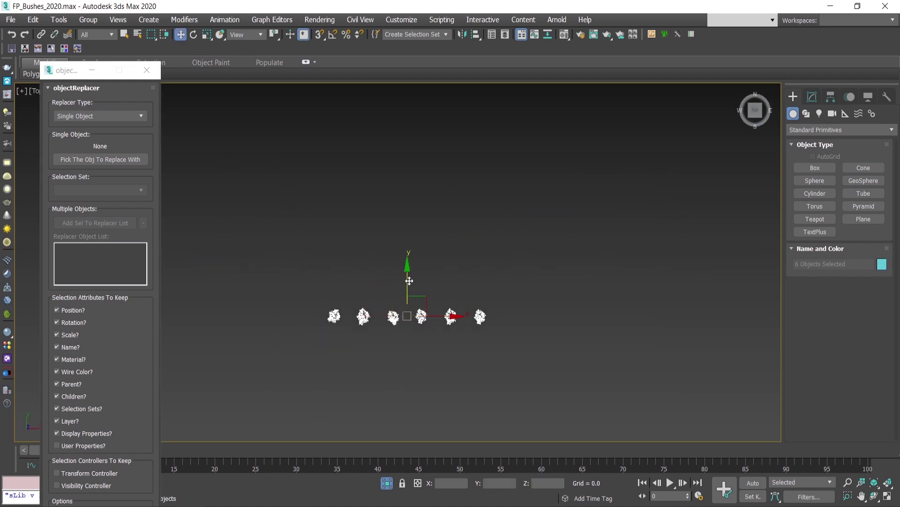
left_click_drag(407, 280, 407, 246, "shift")
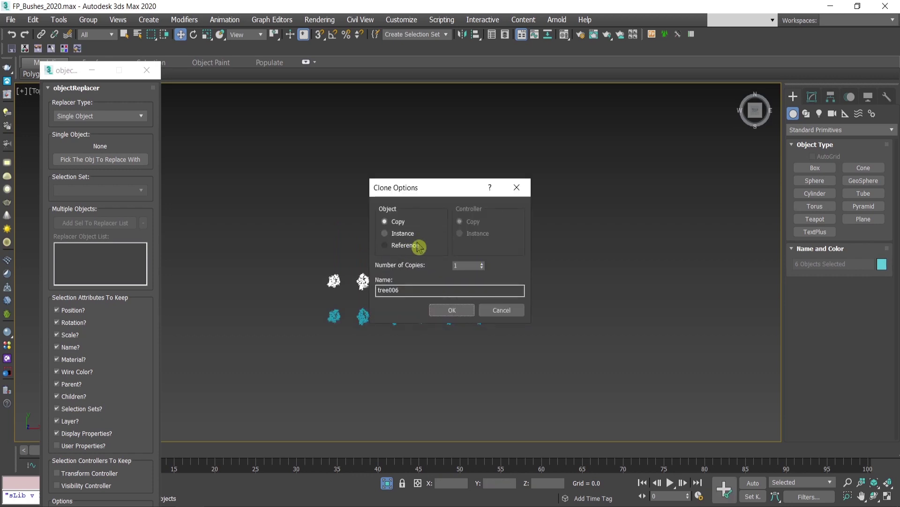
left_click(402, 234)
double_click(473, 266)
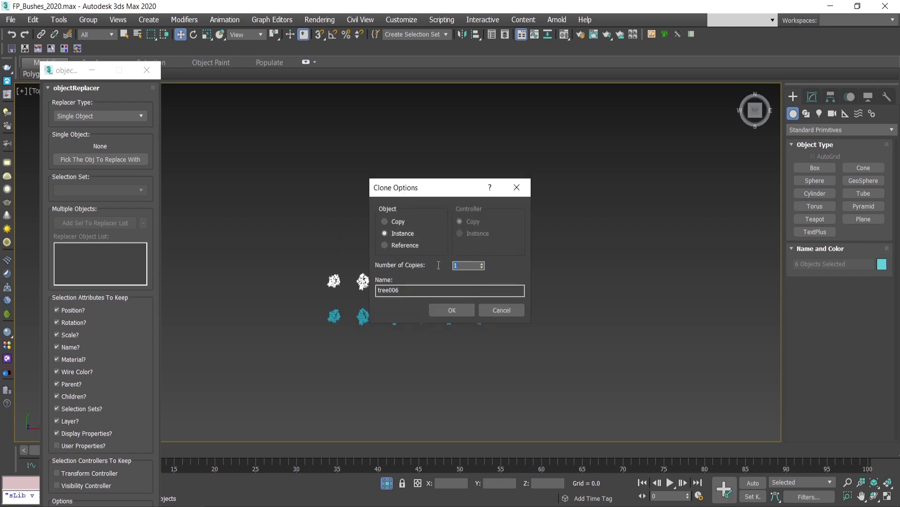
type("3")
left_click(453, 310)
key("e")
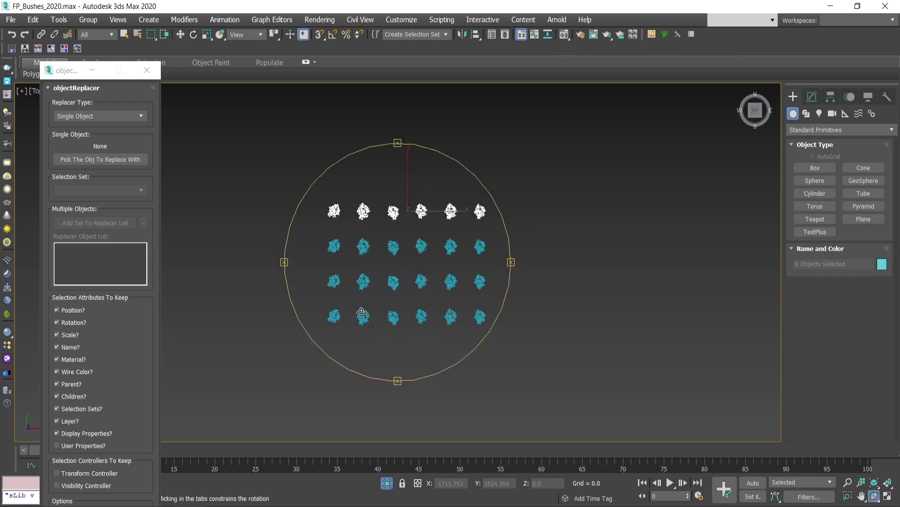
middle_click_drag(361, 312, 409, 240, "alt")
scroll(474, 189, "up", 2)
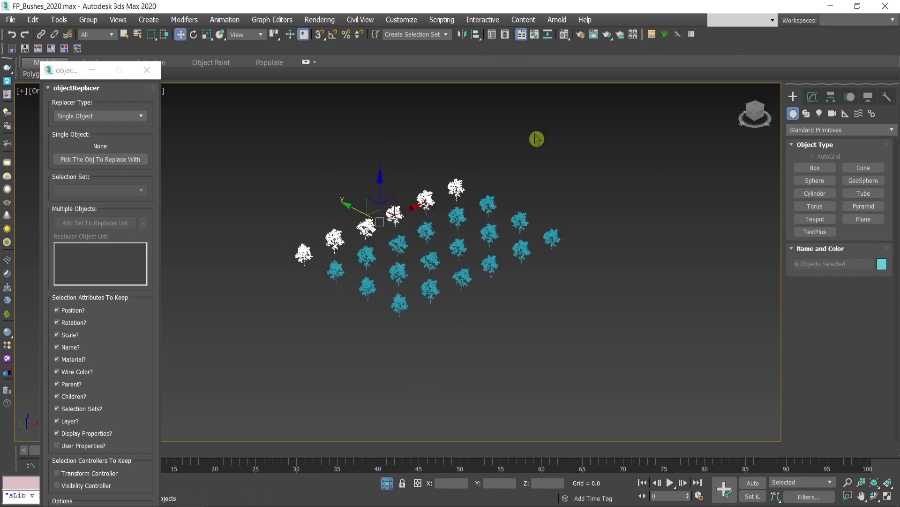
scroll(430, 231, "up", 4)
scroll(508, 275, "down", 2)
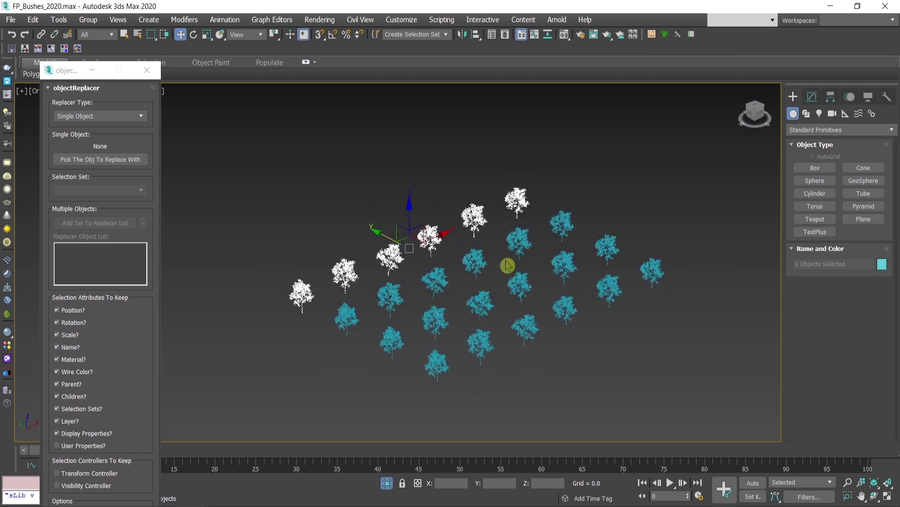
left_click(654, 211)
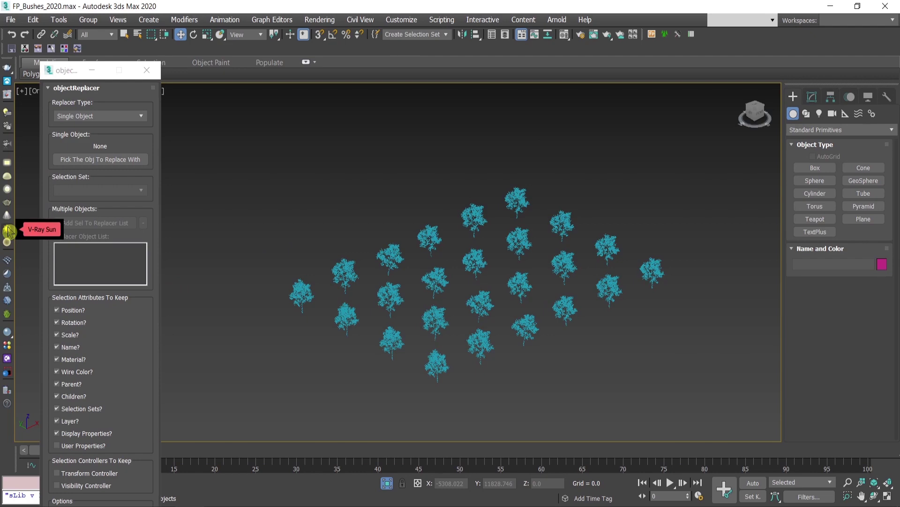
Draw a V-Ray plane light about 268 long and 235 wide beside the grid's corner tree in top view.
left_click(7, 162)
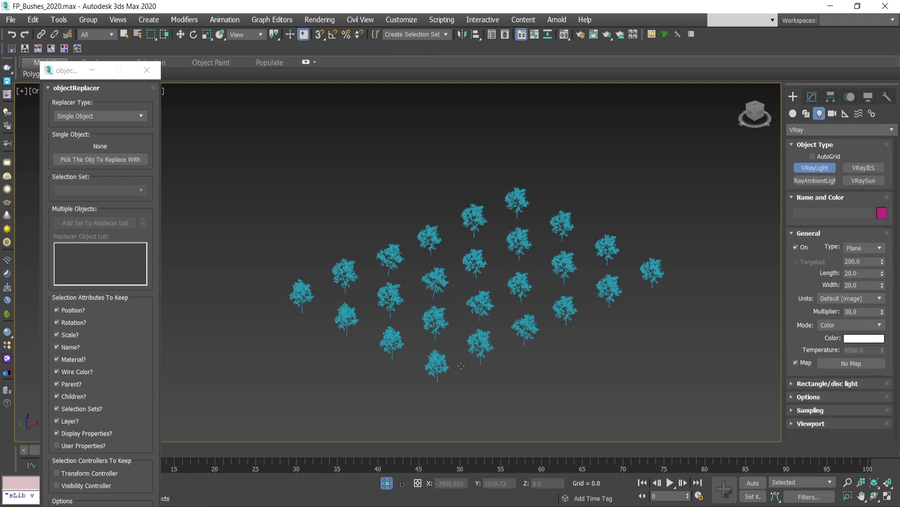
key("t")
scroll(357, 319, "down", 1)
scroll(290, 364, "up", 4)
left_click_drag(246, 325, 293, 368)
right_click(286, 339)
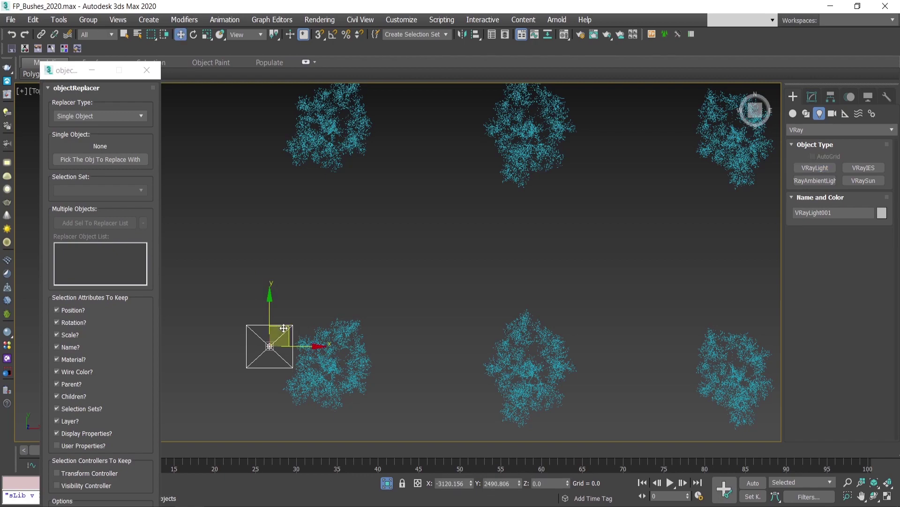
Move the plane light onto the corner tree and lower it to the trunk's base, at about Z -660.
left_click_drag(283, 330, 336, 346)
middle_click_drag(354, 338, 371, 282, "alt")
key("f")
key("z")
scroll(366, 284, "down", 8)
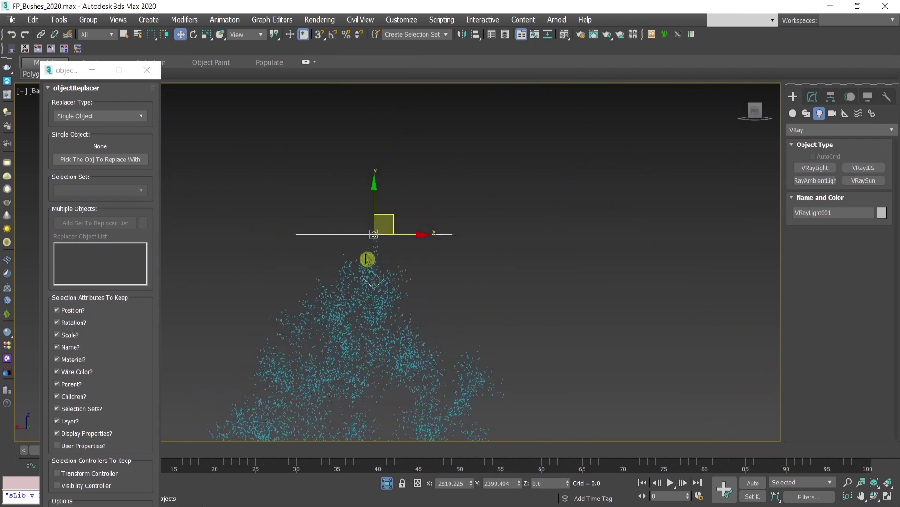
left_click_drag(369, 205, 374, 404)
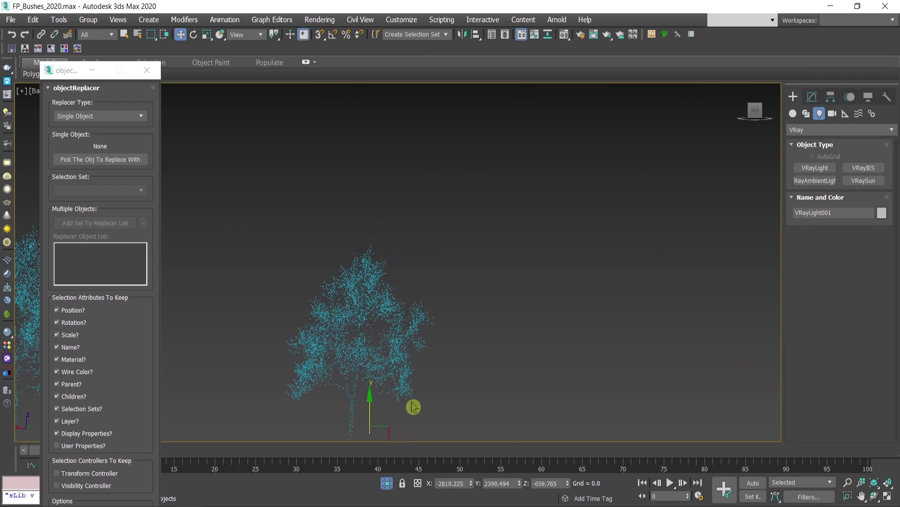
Rotate the light below the tree so that it points upward, tilted slightly toward the crown.
middle_click_drag(413, 406, 428, 333)
key("e")
left_click_drag(414, 367, 222, 51)
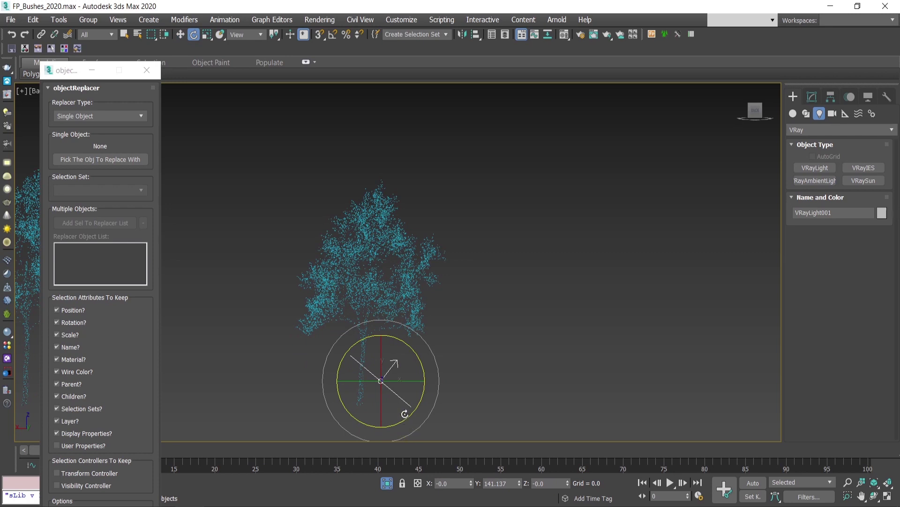
left_click_drag(405, 413, 410, 385)
key("w")
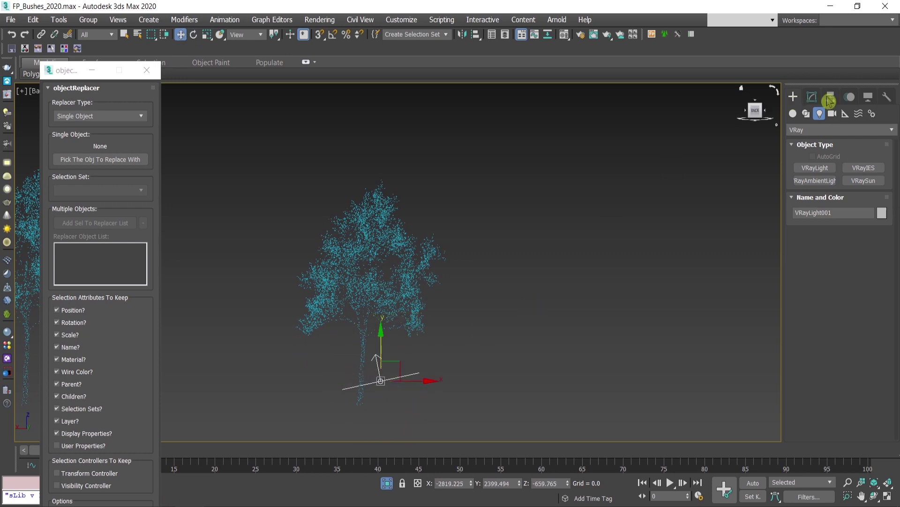
Change the V-Ray light's type to Disc.
left_click(813, 97)
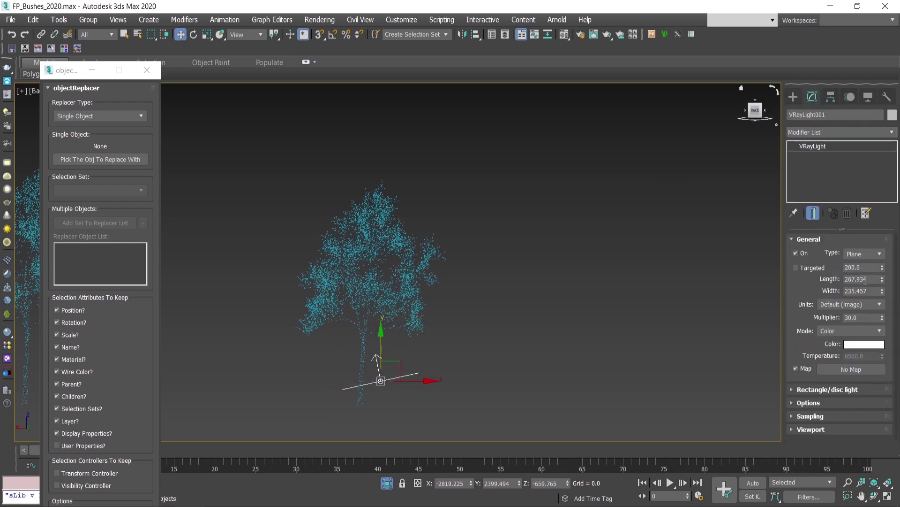
left_click(863, 254)
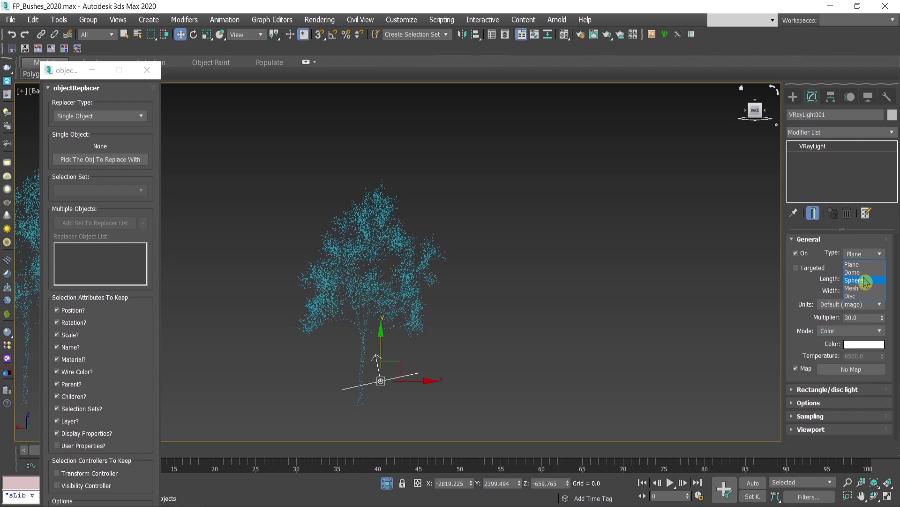
left_click(866, 296)
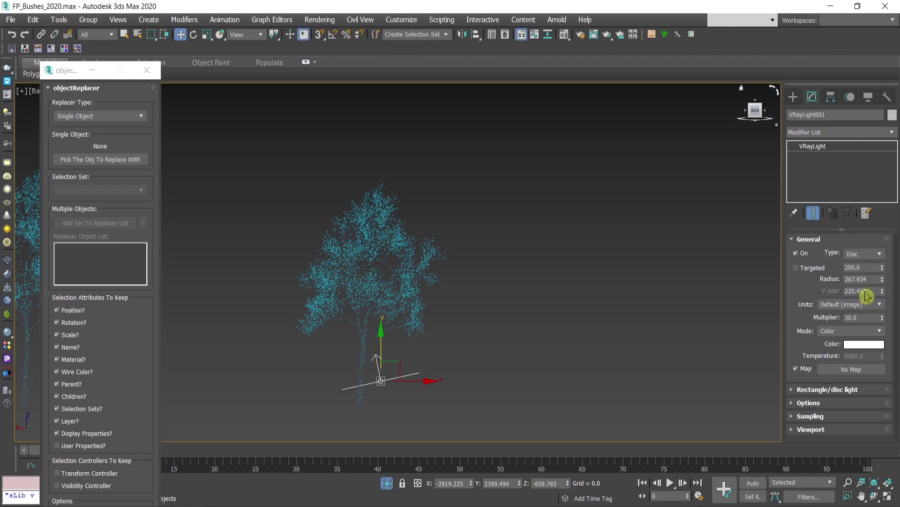
Set the disc light's directional preview to Selected and its Directional value to 0.44.
left_click(826, 389)
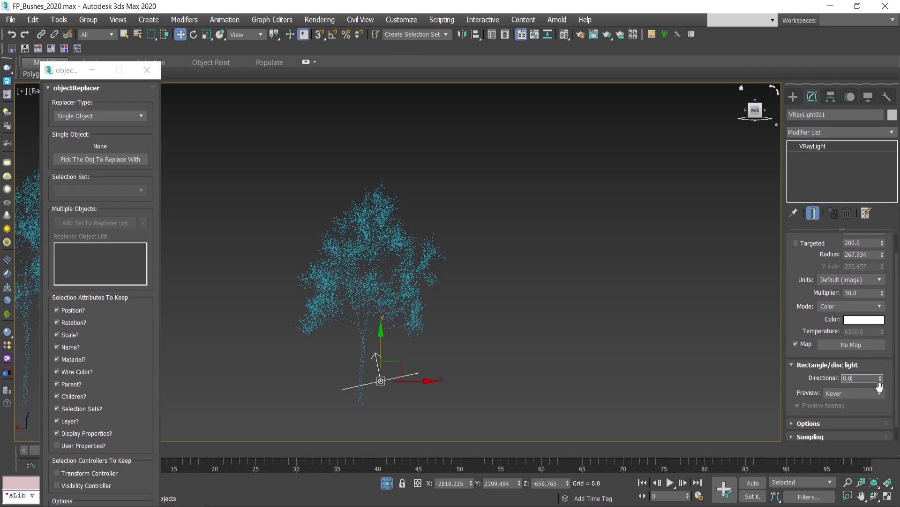
left_click(849, 393)
left_click(836, 404)
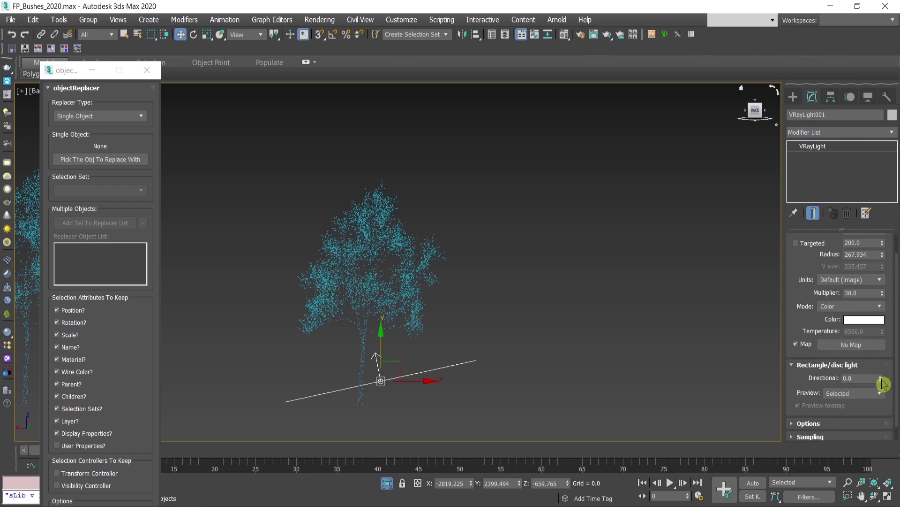
left_click_drag(882, 382, 875, 355)
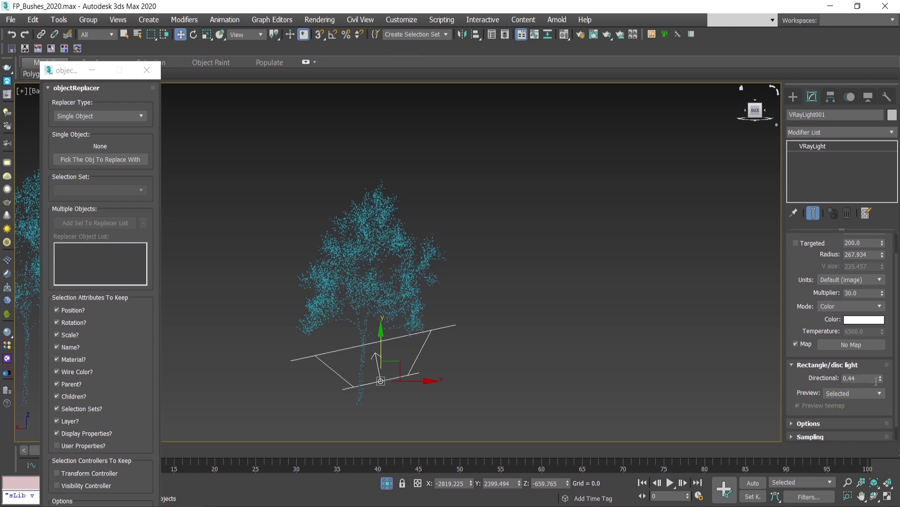
Set the disc light's target distance to 344 and reduce its radius to about 91.
left_click(883, 243)
left_click_drag(883, 246, 874, 217)
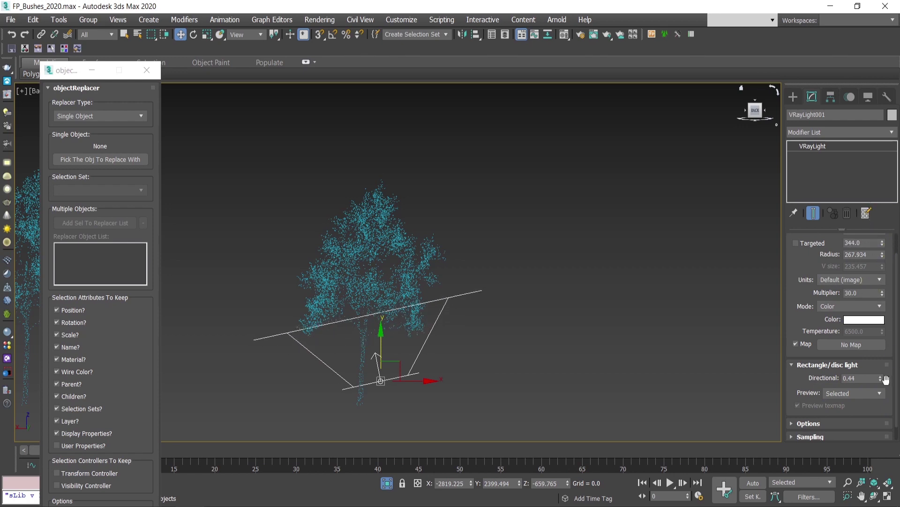
left_click_drag(792, 287, 798, 367)
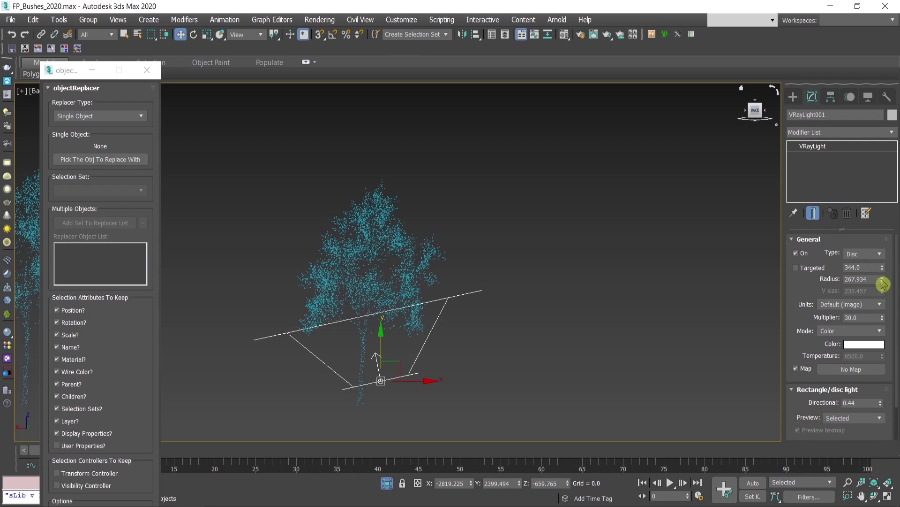
left_click_drag(884, 283, 882, 315)
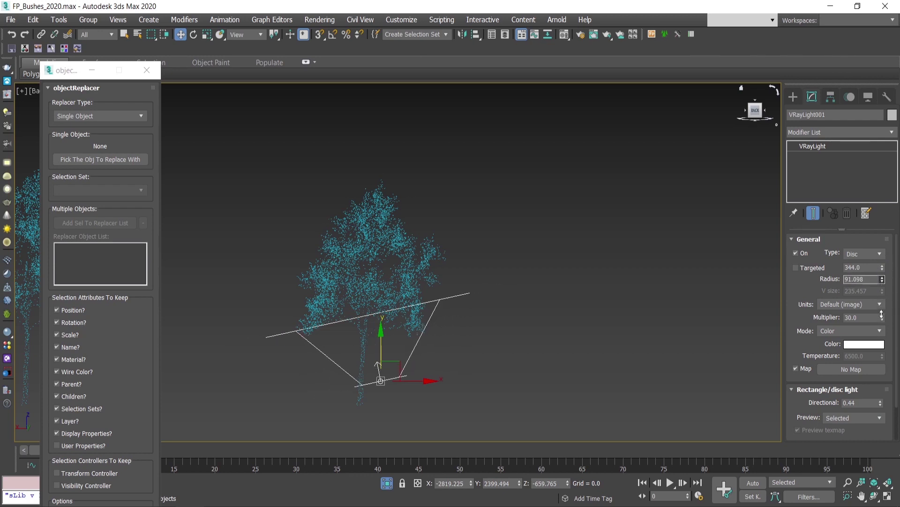
Adjust the disc light's height to about Z -685 and set its Directional value to 0.66.
left_click_drag(382, 359, 381, 338)
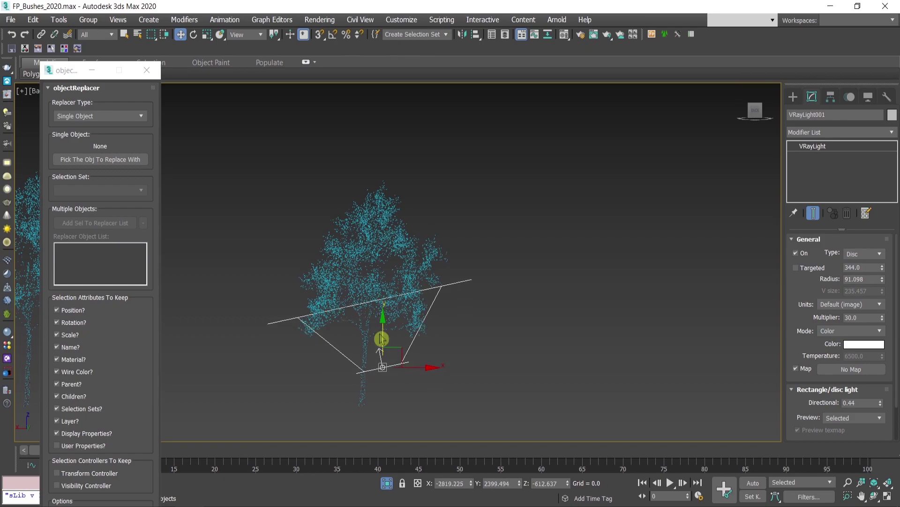
middle_click_drag(381, 339, 376, 318, "alt")
key("w")
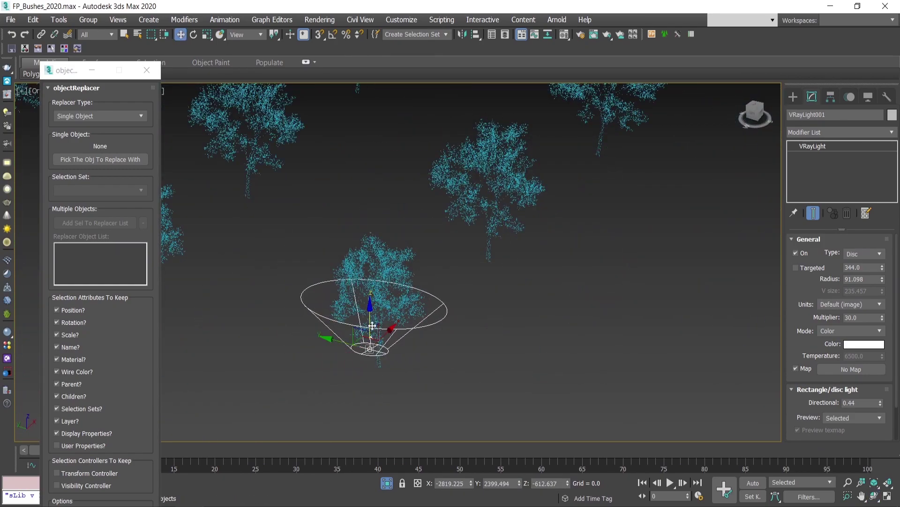
left_click_drag(372, 325, 372, 338)
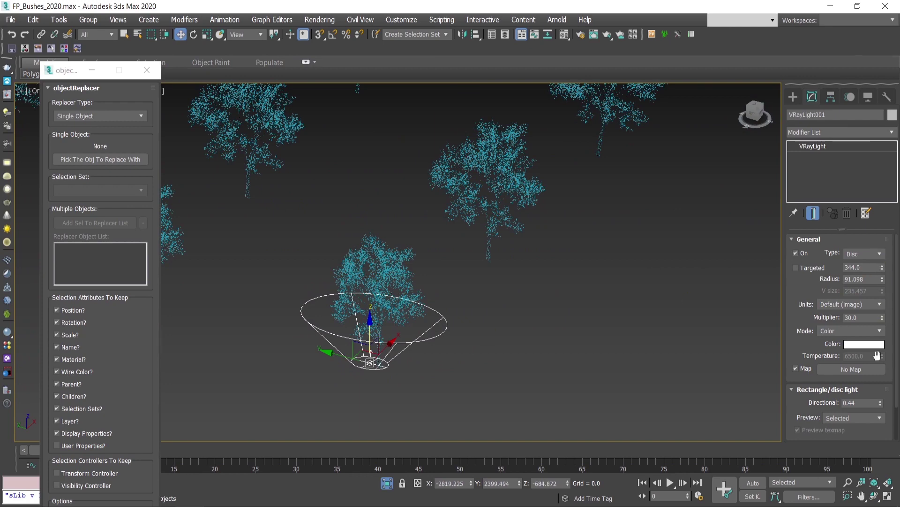
left_click_drag(882, 408, 881, 399)
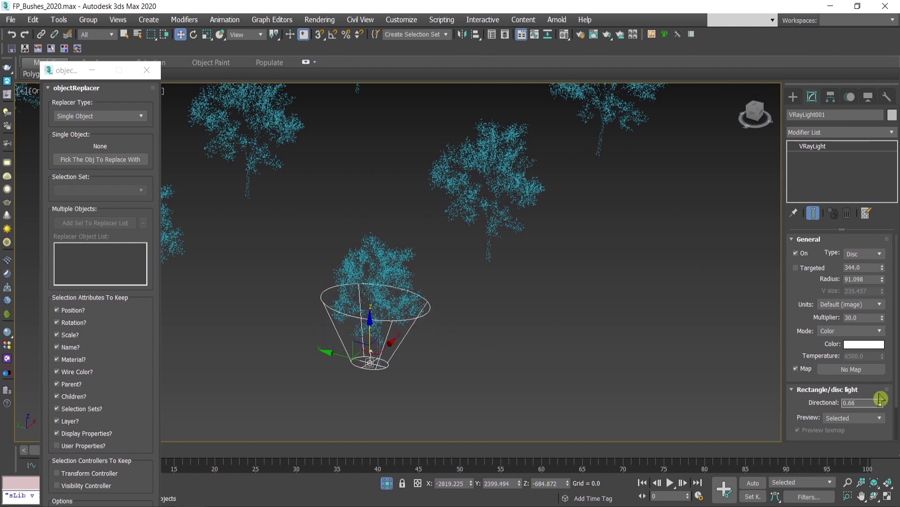
Invert the selection to check how many trees the grid contains, and clear the selection.
scroll(526, 282, "down", 3)
scroll(519, 320, "down", 4)
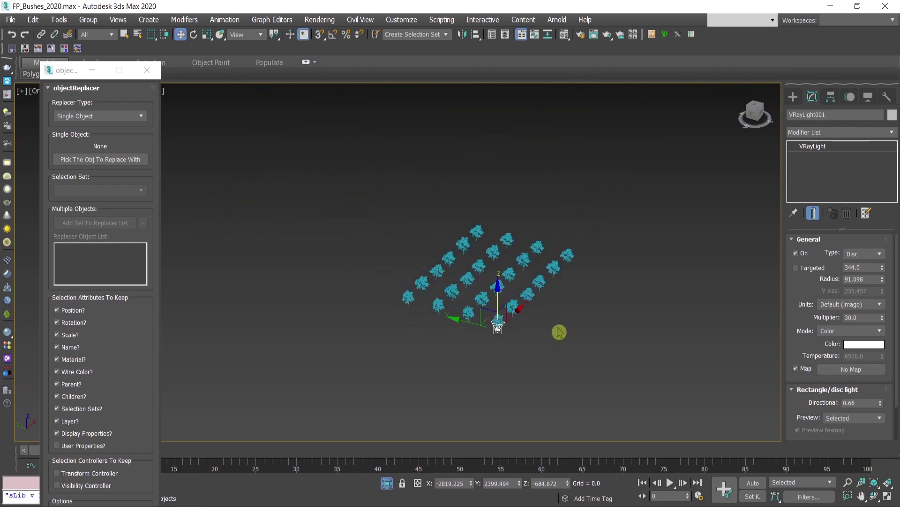
key("ctrl+i")
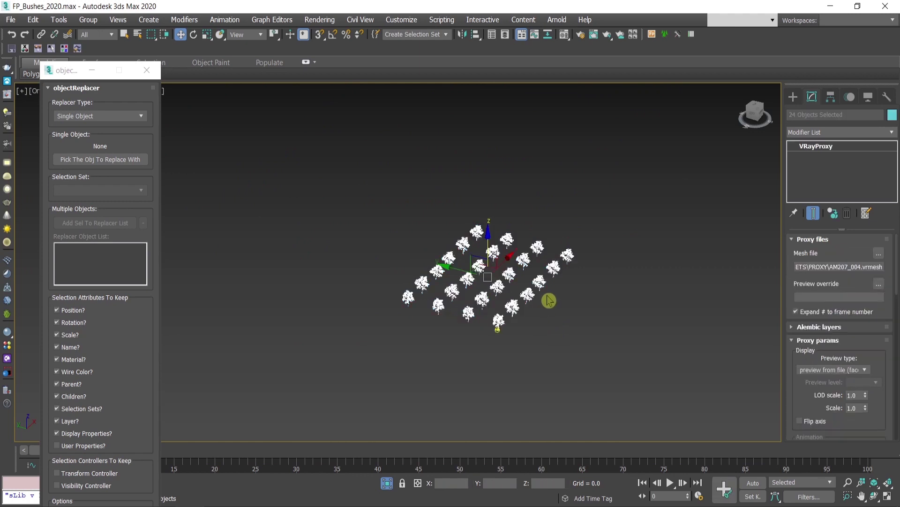
scroll(510, 346, "up", 4)
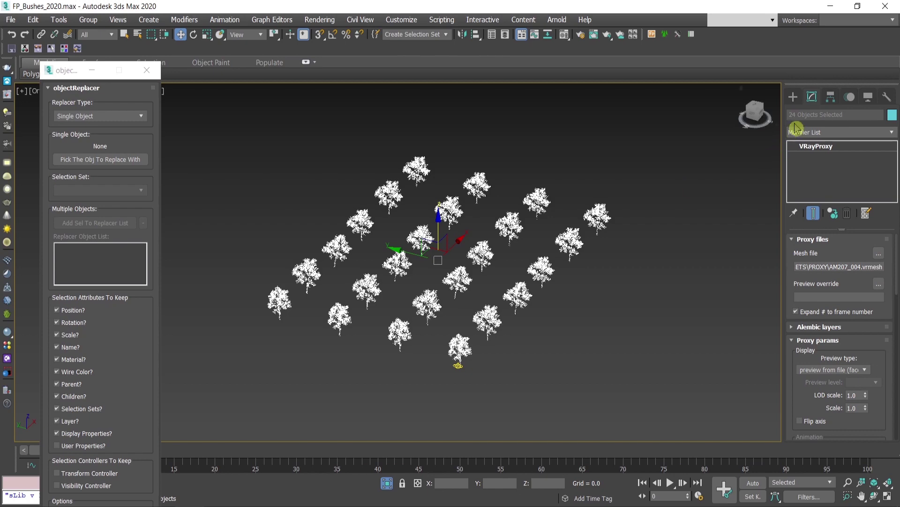
middle_click_drag(548, 219, 555, 228)
left_click(440, 148)
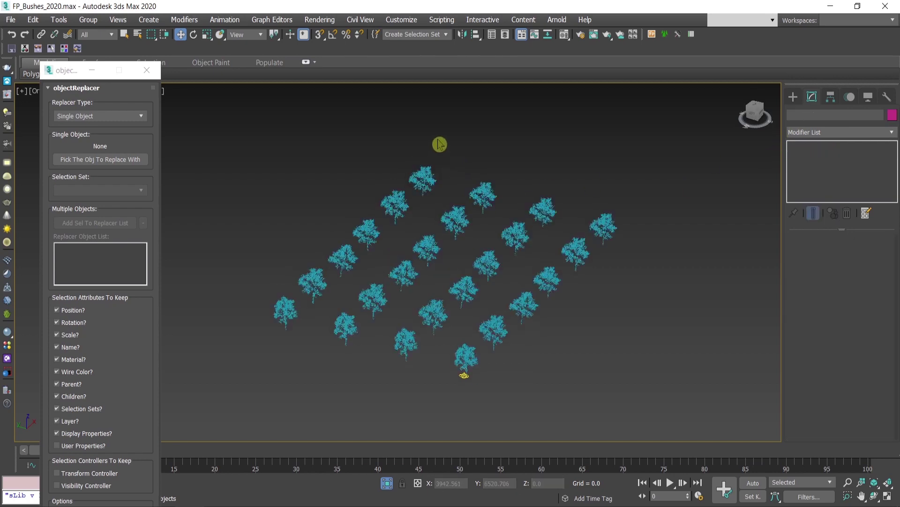
In the top view, clone the back row of six trees as instances to extend the grid.
left_click(417, 180)
key("t")
key("z")
scroll(497, 312, "down", 5)
scroll(504, 305, "down", 8)
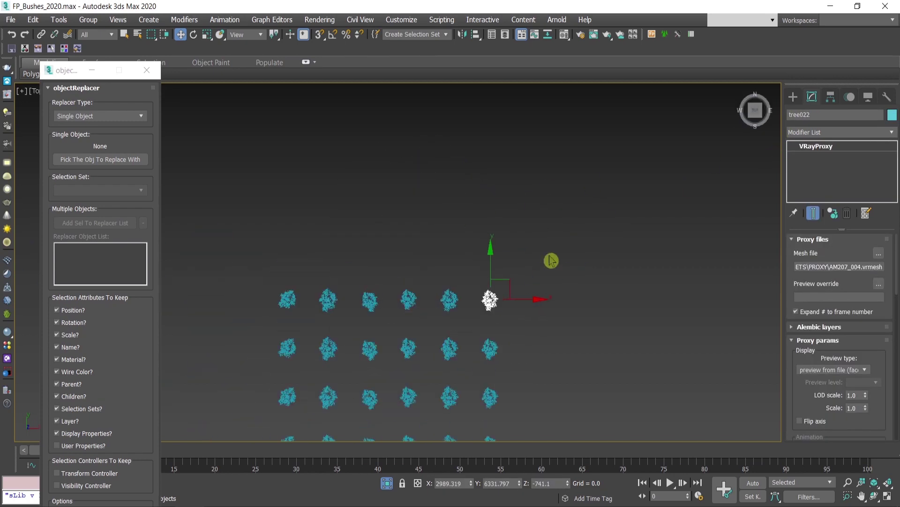
left_click_drag(559, 235, 301, 330)
mouse_move(428, 266)
left_mouse_down()
mouse_move(422, 197)
mouse_move(426, 227)
left_mouse_up()
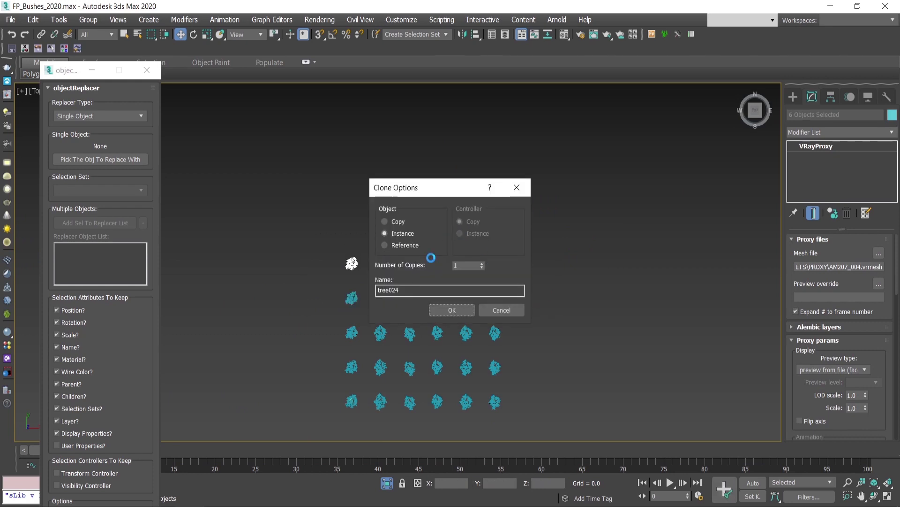
left_click(453, 310)
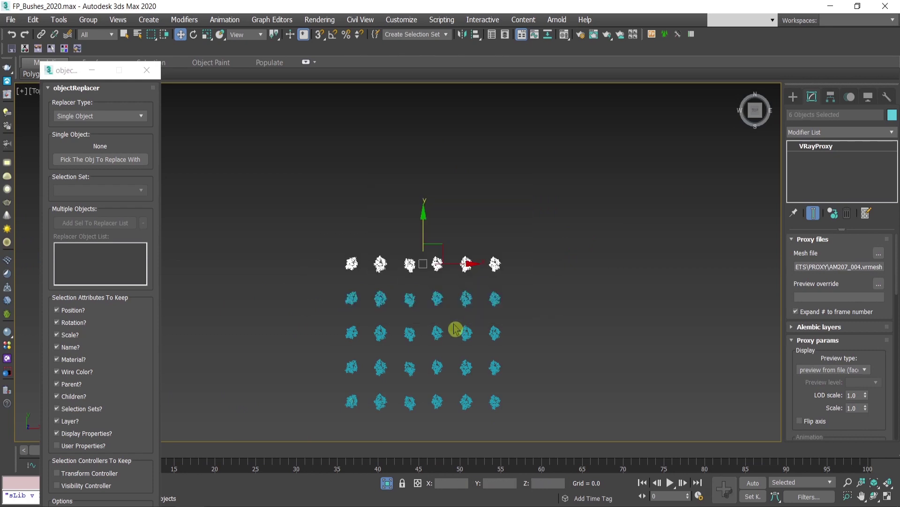
middle_click_drag(445, 323, 406, 348, "alt")
scroll(406, 348, "up", 5)
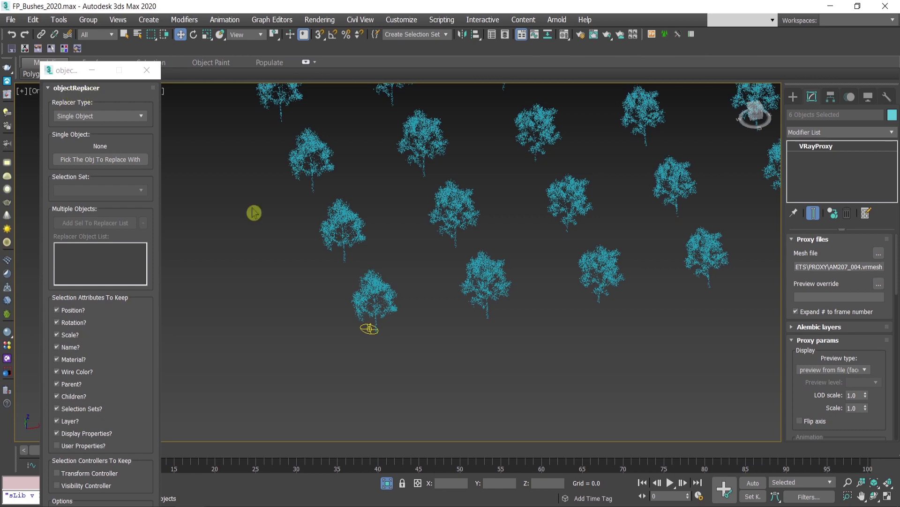
Clone the disc light as four instances spaced along the front row of trees.
left_click(369, 330)
mouse_move(369, 330)
left_mouse_down("shift")
mouse_move(444, 339)
mouse_move(474, 328)
left_mouse_up("shift")
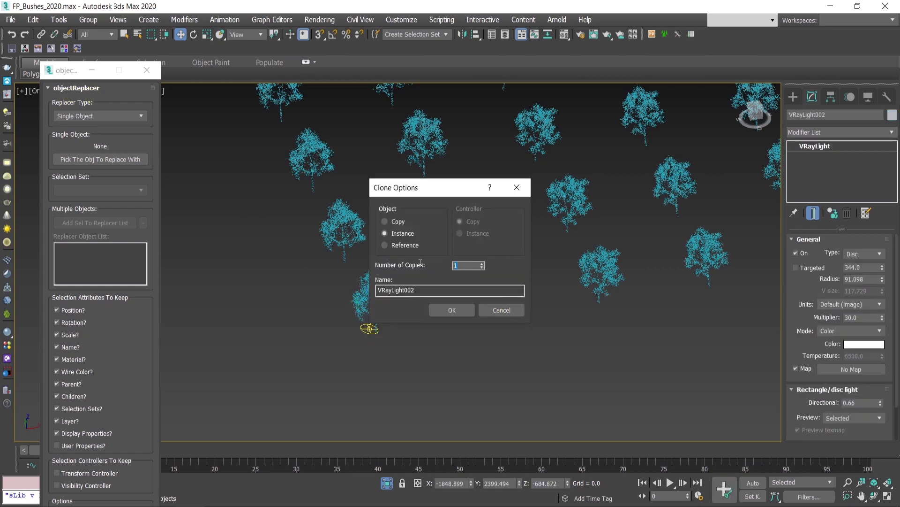
type("4")
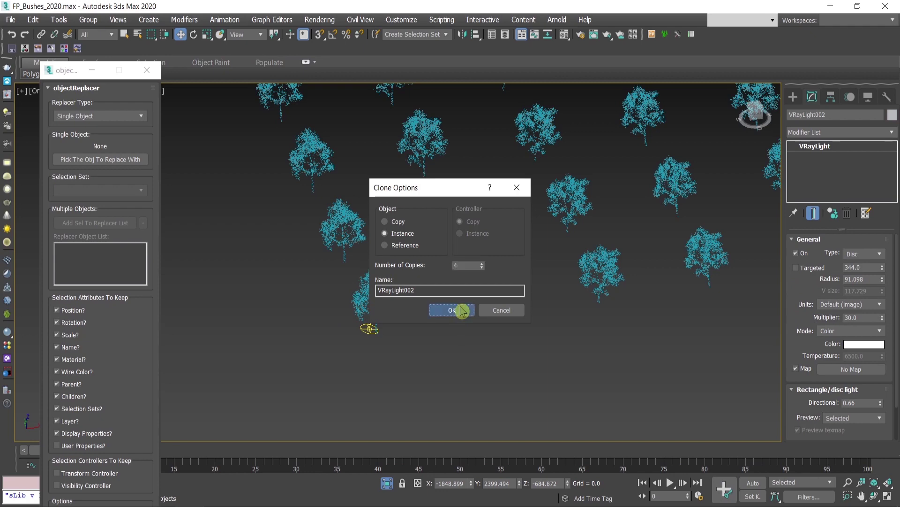
left_click(456, 310)
middle_click_drag(550, 317, 476, 329)
scroll(532, 318, "down", 3)
Try rotating a copied disc light, and remove the copies so only the original light at the corner tree is left.
key("e")
scroll(563, 311, "up", 1)
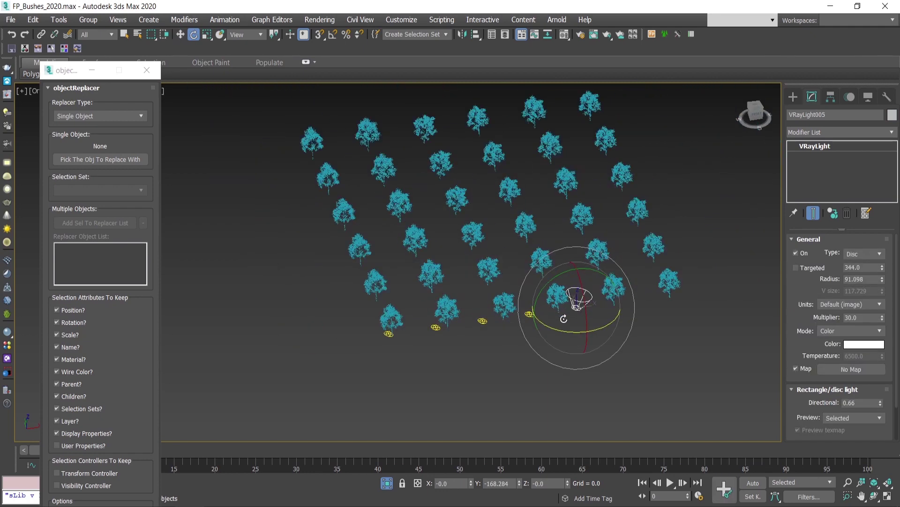
key("w")
key("e")
left_click(436, 328)
key("ctrl+z")
key("Delete")
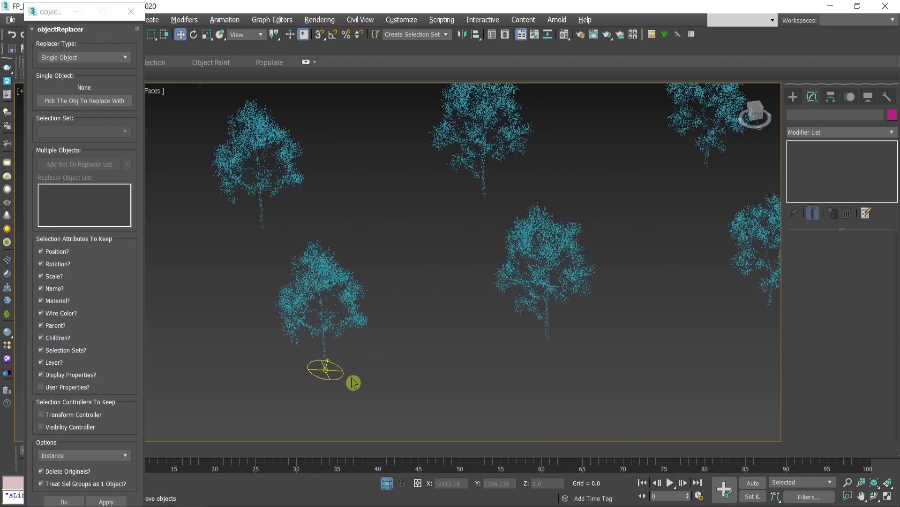
Pick the disc light as the single replacement object and keep only the Position, Rotation, Wire Color and Layer attributes.
left_click(97, 100)
left_click(311, 370)
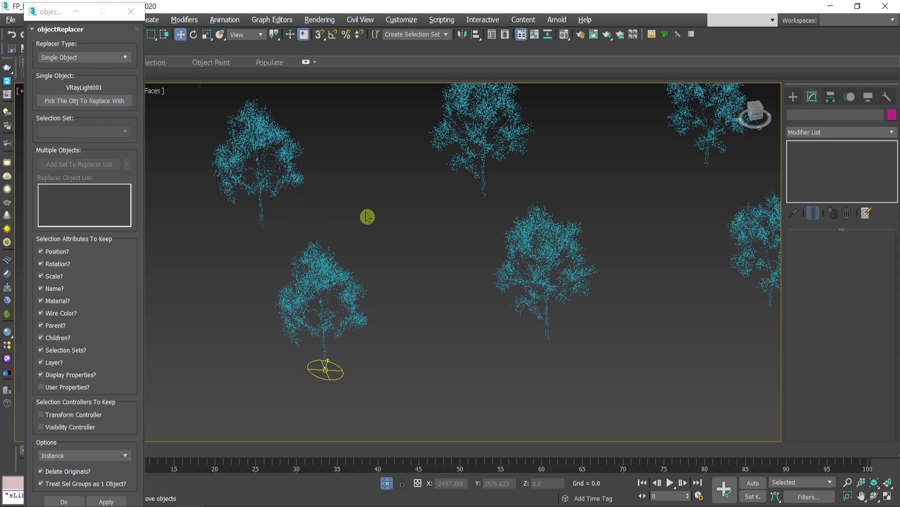
left_click(57, 264)
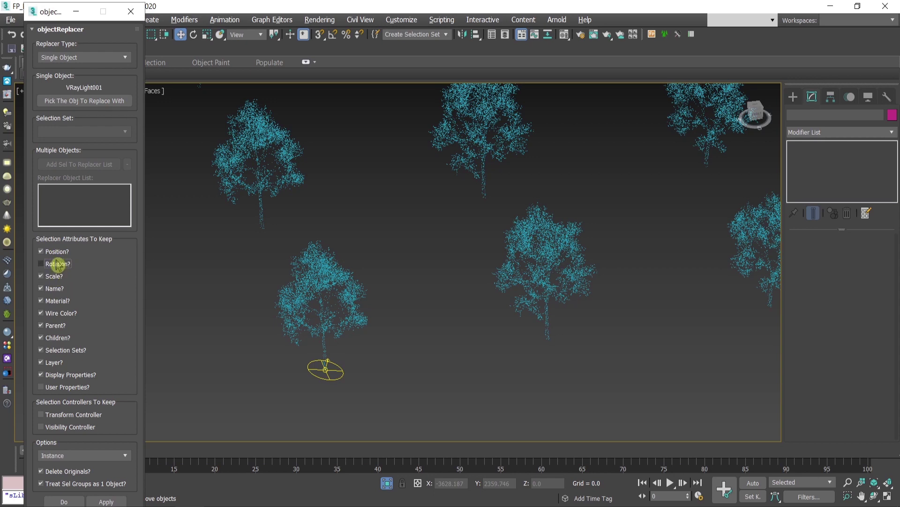
left_click(56, 277)
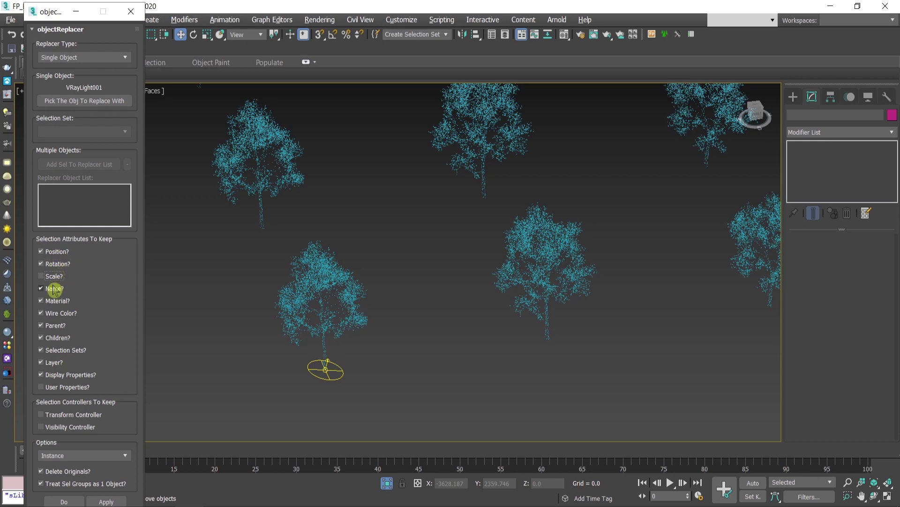
left_click(57, 288)
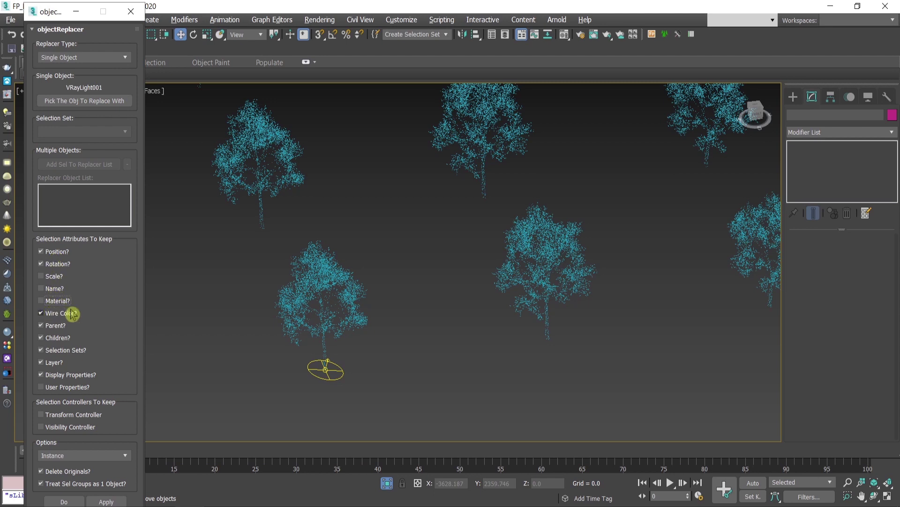
left_click(55, 325)
left_click(59, 339)
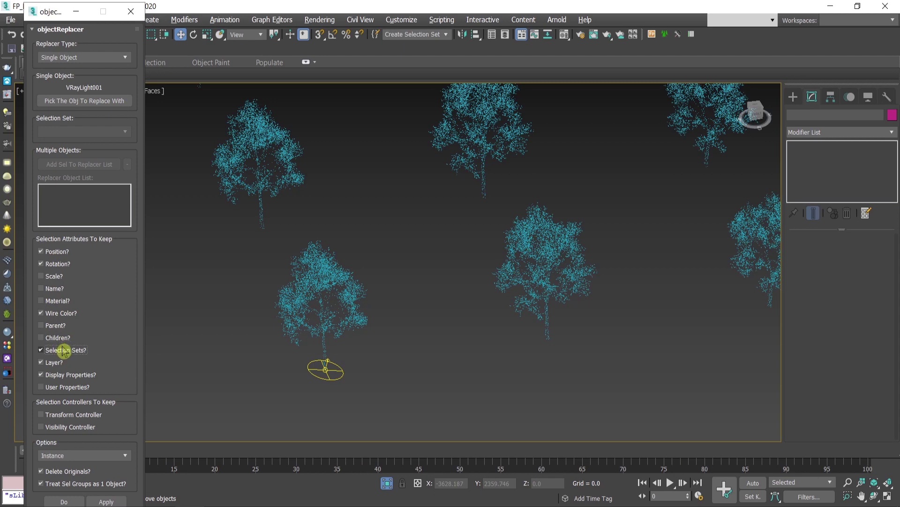
left_click(65, 350)
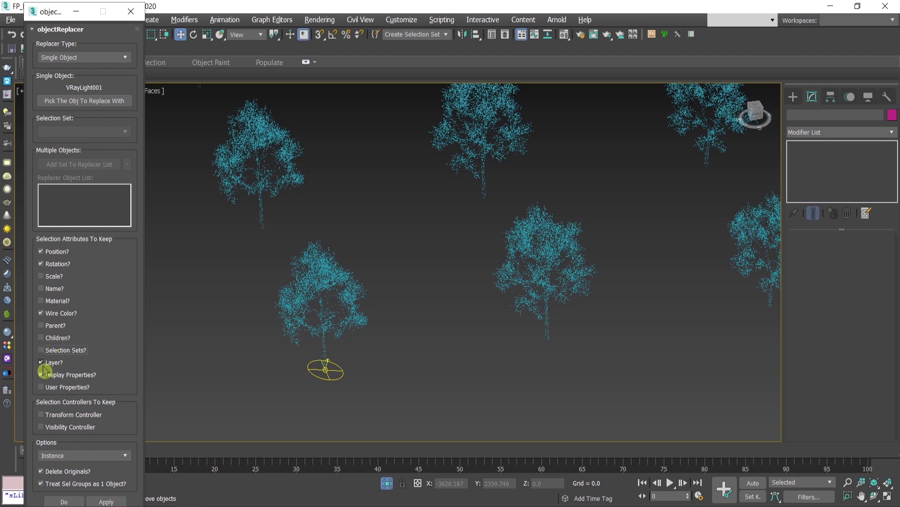
left_click(99, 378)
Select every tree in the grid by inverting the selection of the disc light.
left_click(314, 375)
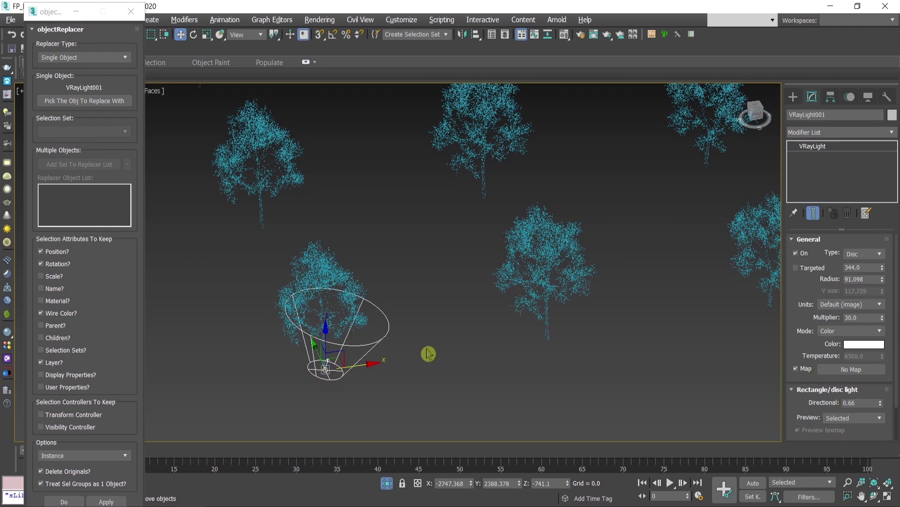
key("ctrl+i")
key("z")
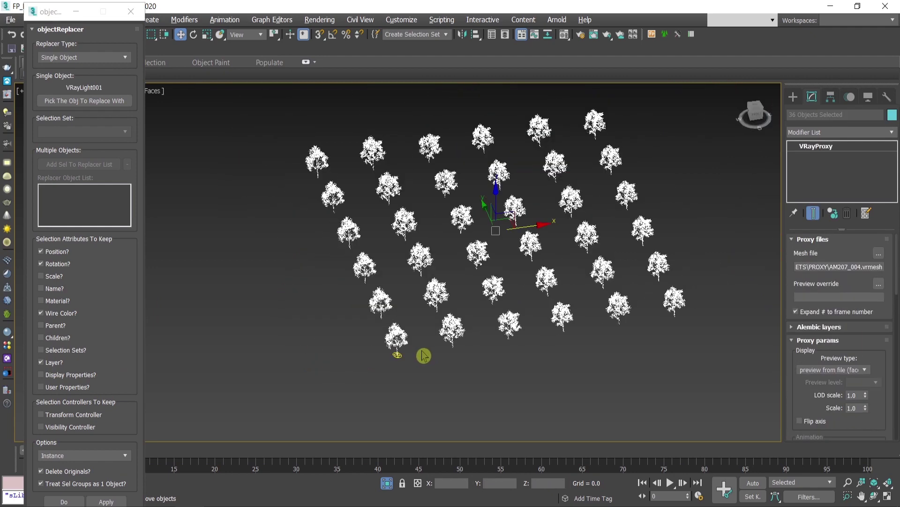
scroll(416, 364, "up", 3)
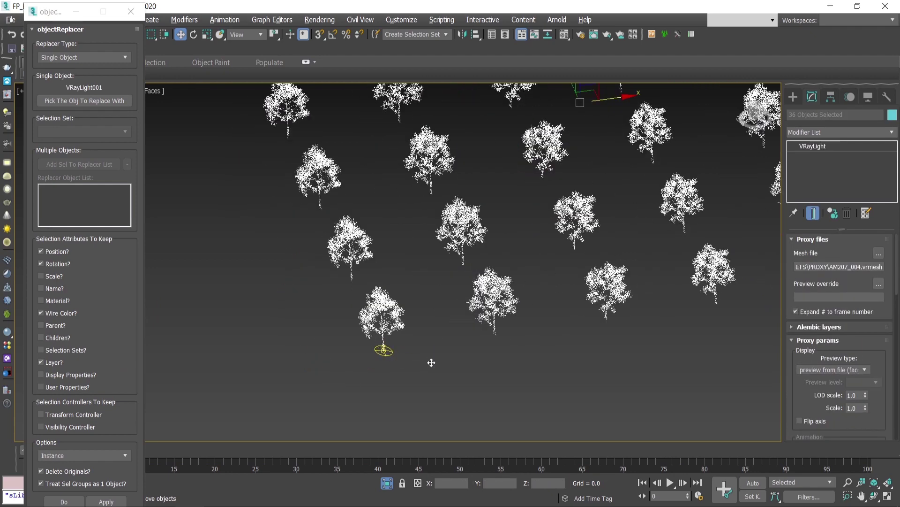
key("ctrl+i")
key("ctrl+i")
key("z")
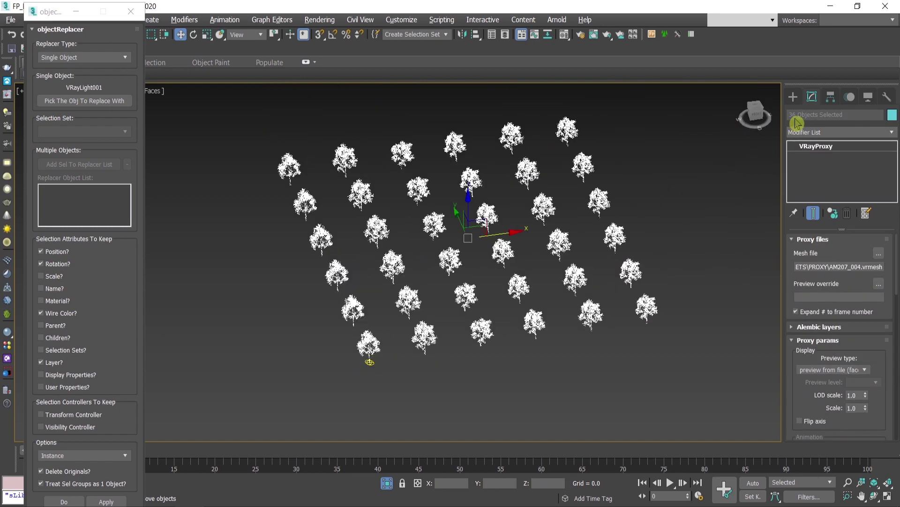
scroll(449, 356, "up", 5)
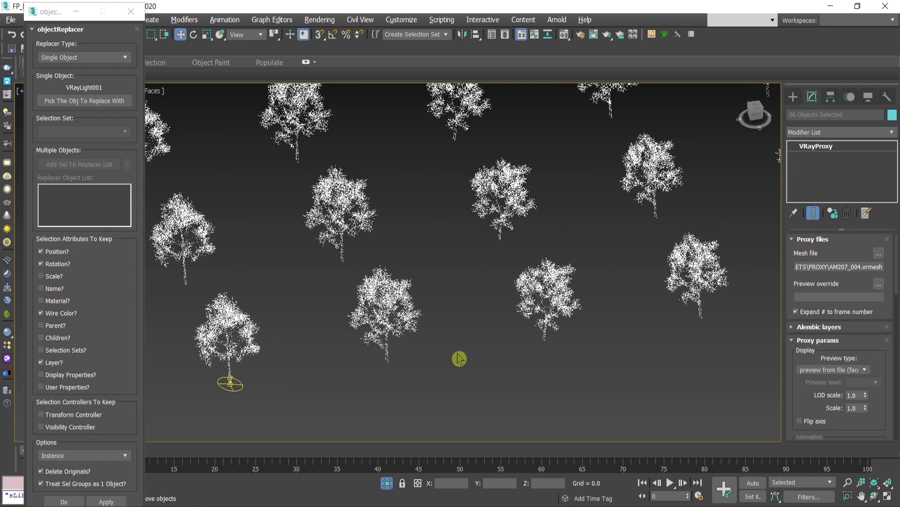
middle_click_drag(334, 397, 438, 398)
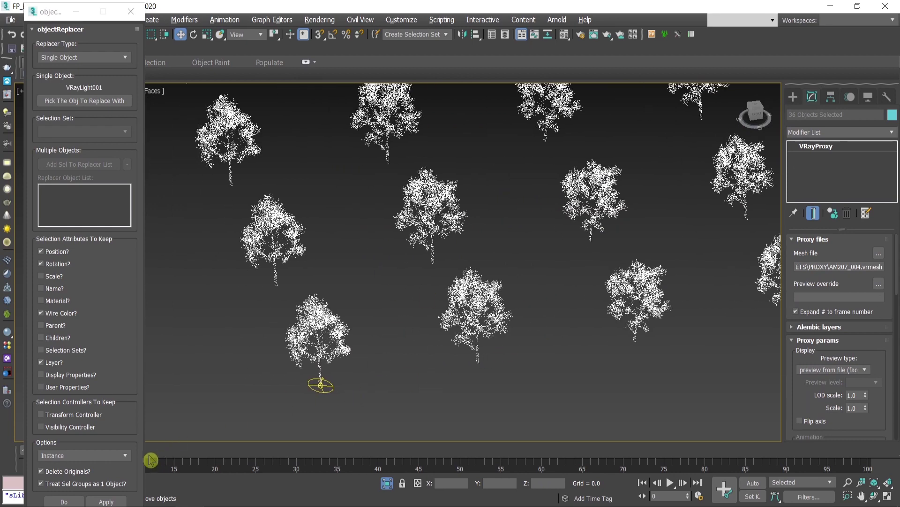
Turn off Delete Originals, apply the replacer to the selected trees as instances, and inspect the placed lights' direction.
left_click(43, 472)
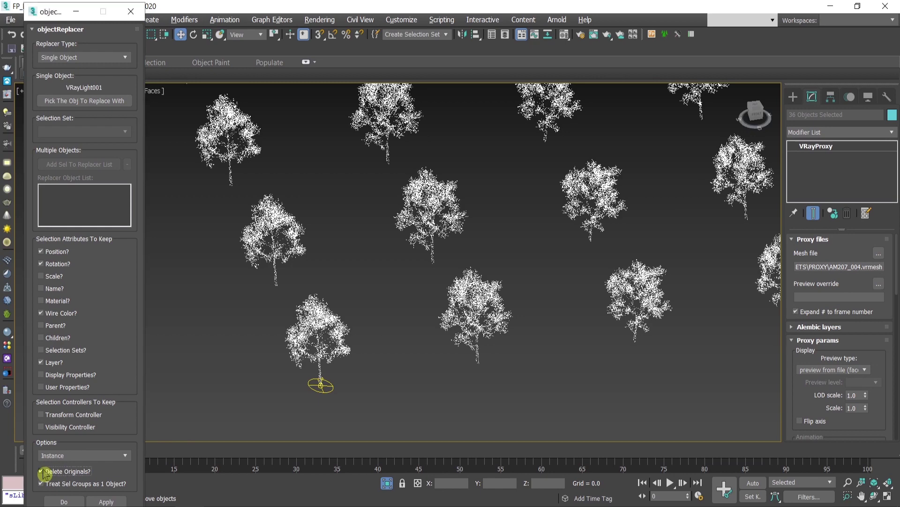
scroll(484, 248, "down", 2)
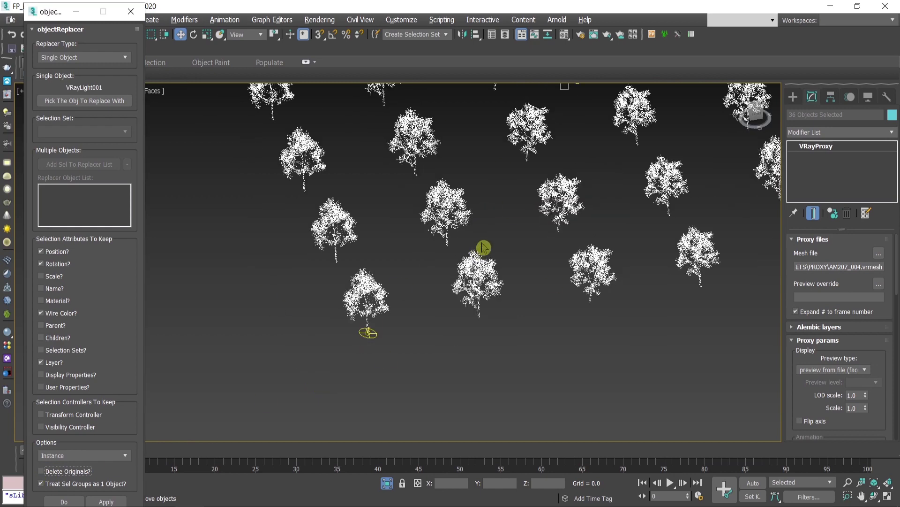
left_click(118, 502)
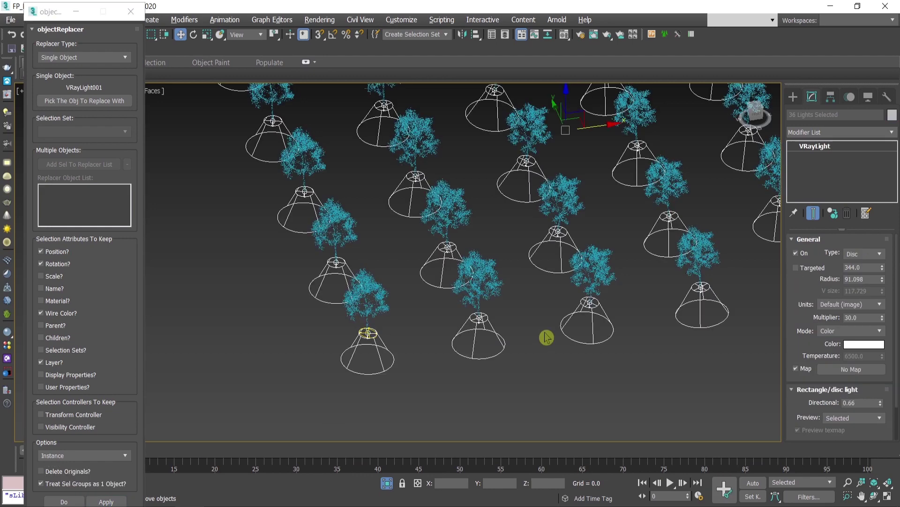
scroll(500, 342, "down", 4)
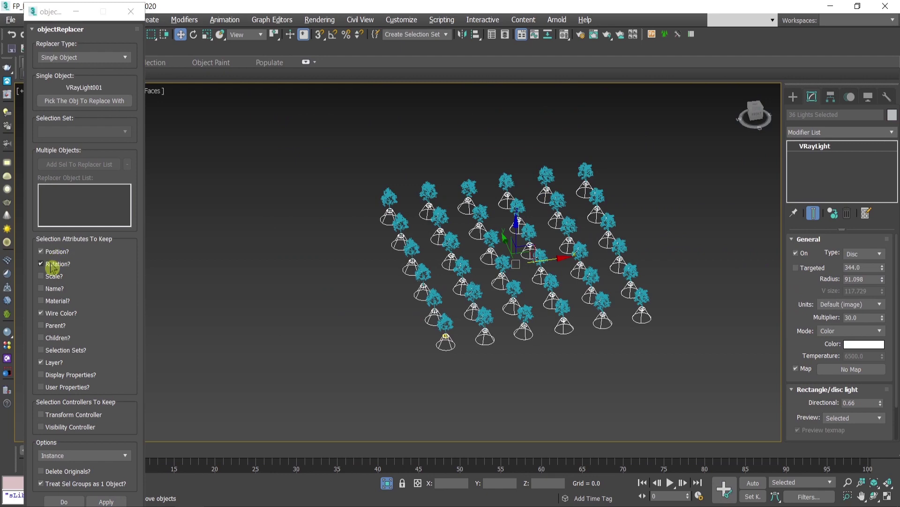
scroll(500, 323, "up", 6)
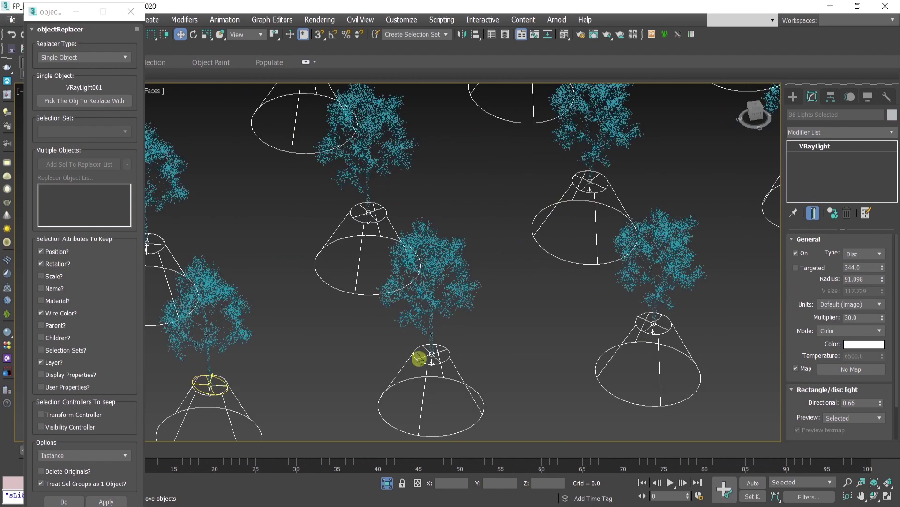
middle_click_drag(286, 305, 294, 320)
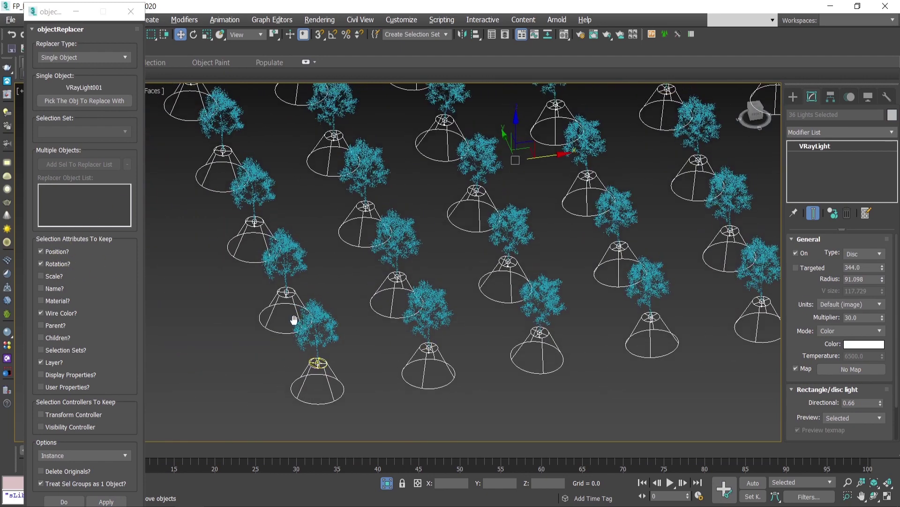
scroll(378, 349, "down", 5)
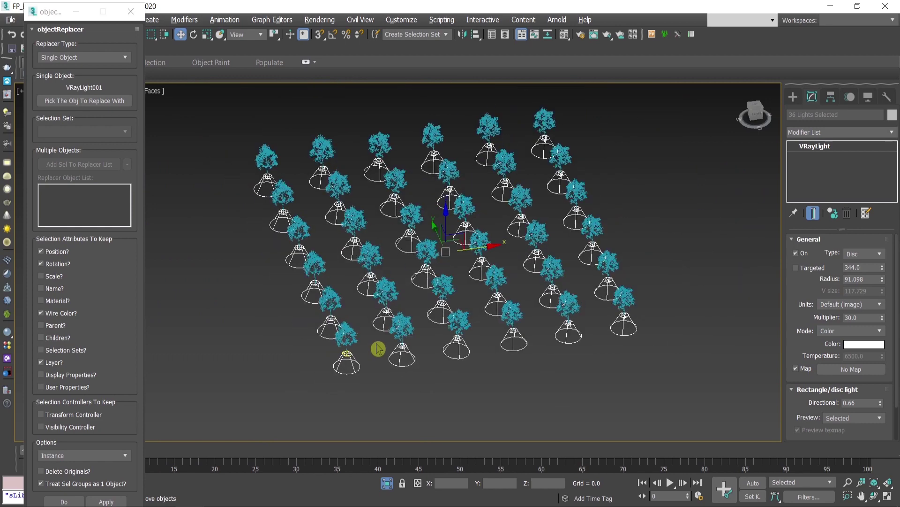
Delete the lights just placed at the trees and stop keeping the Rotation attribute in the replacer.
key("Delete")
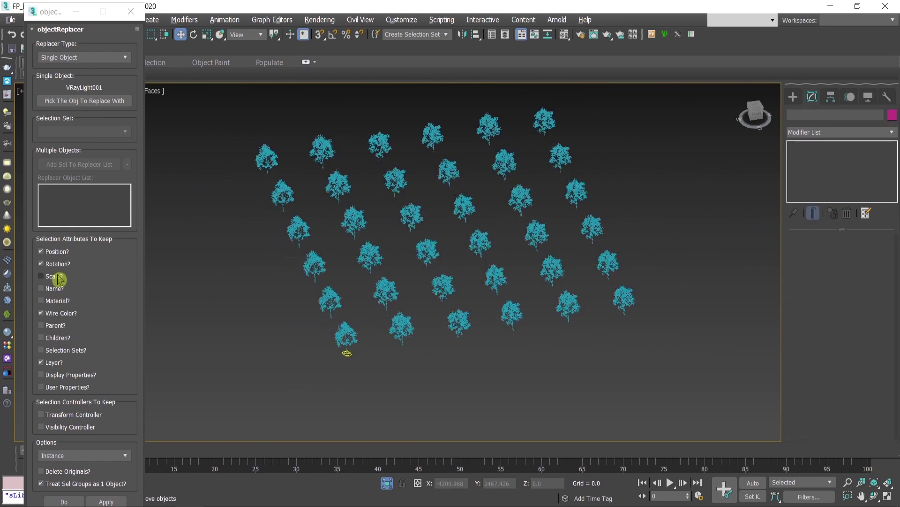
left_click(53, 264)
scroll(365, 350, "up", 8)
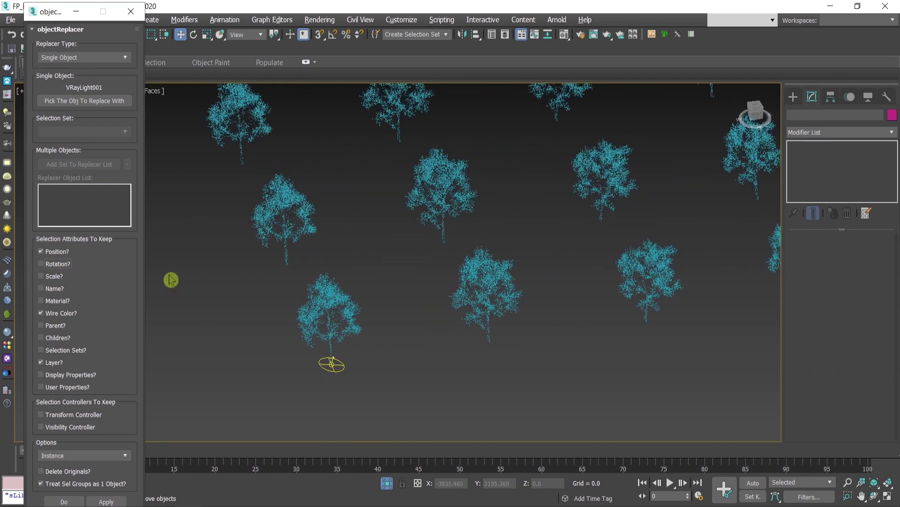
Select all trees similar to the corner tree and apply the replacer to place a disc light instance at each one.
left_click(318, 300)
scroll(318, 310, "down", 8)
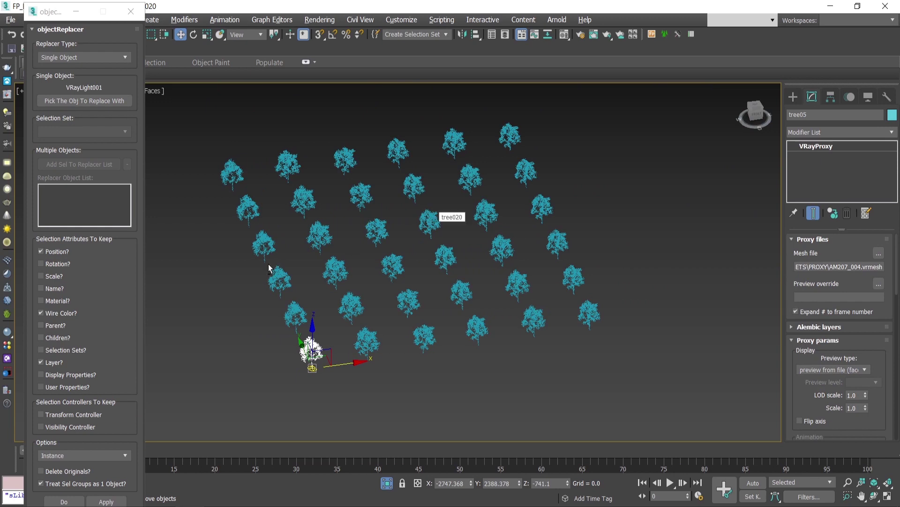
key("ctrl+q")
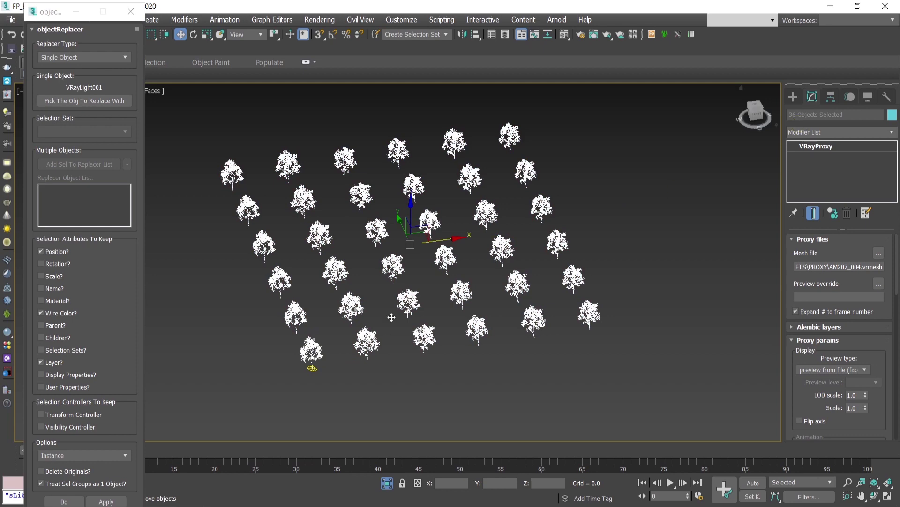
scroll(305, 383, "up", 8)
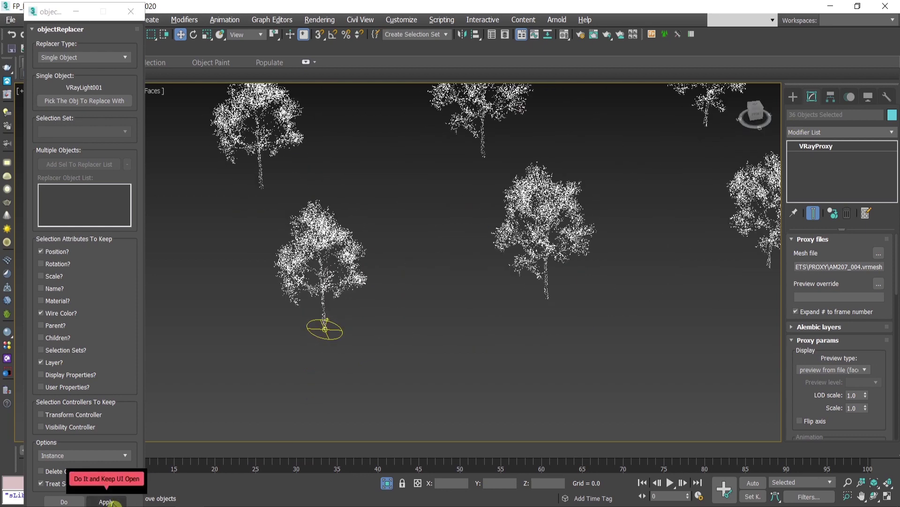
left_click(106, 501)
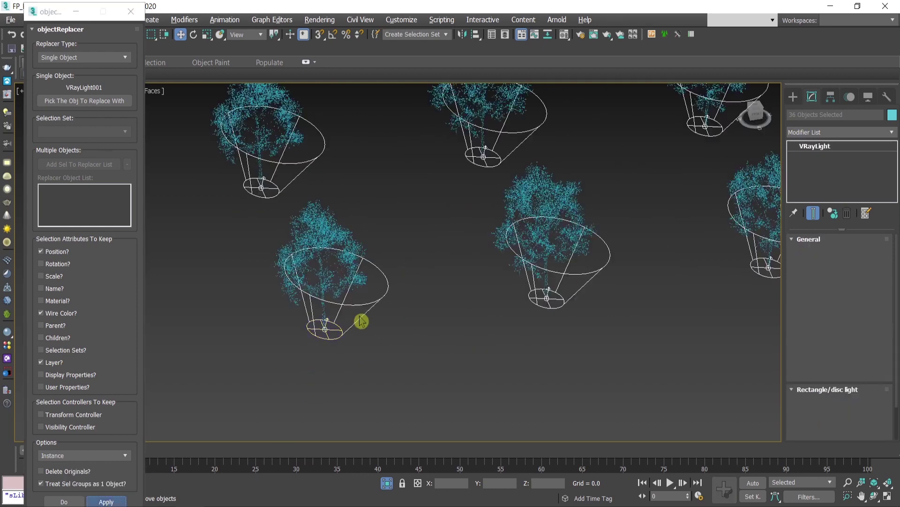
Check the disc lights placed across the whole tree grid and close the objectReplacer.
scroll(538, 250, "down", 5)
middle_click_drag(538, 250, 522, 307)
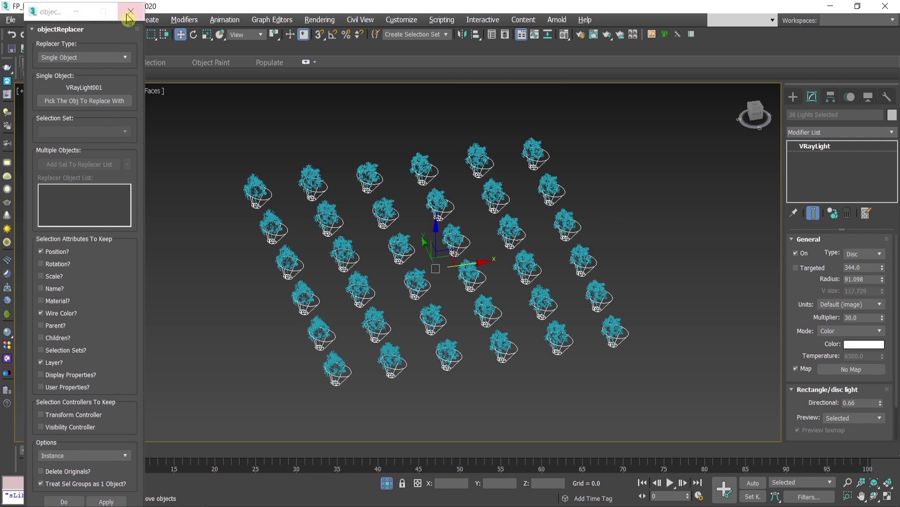
left_click_drag(56, 10, 58, 115)
left_click(142, 113)
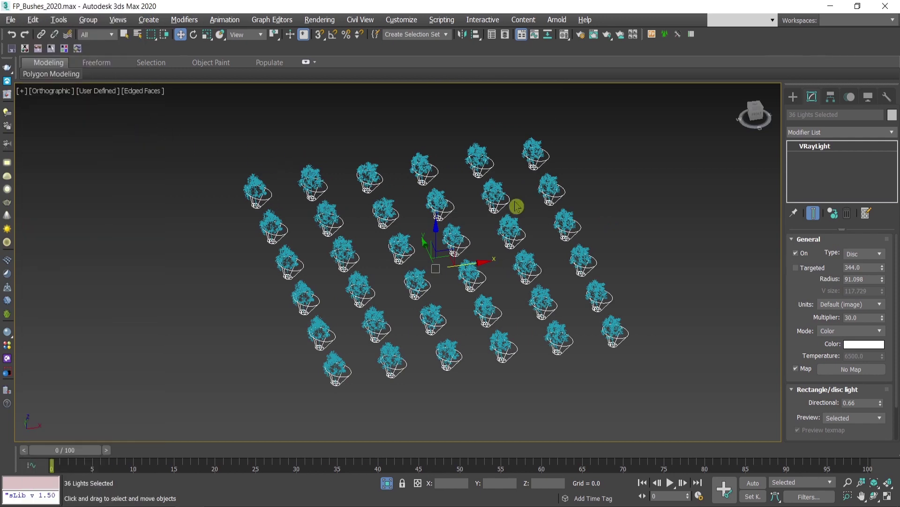
Open transformRandomizer for the selected disc lights and make transforms use each object's own pivot point center.
key("t")
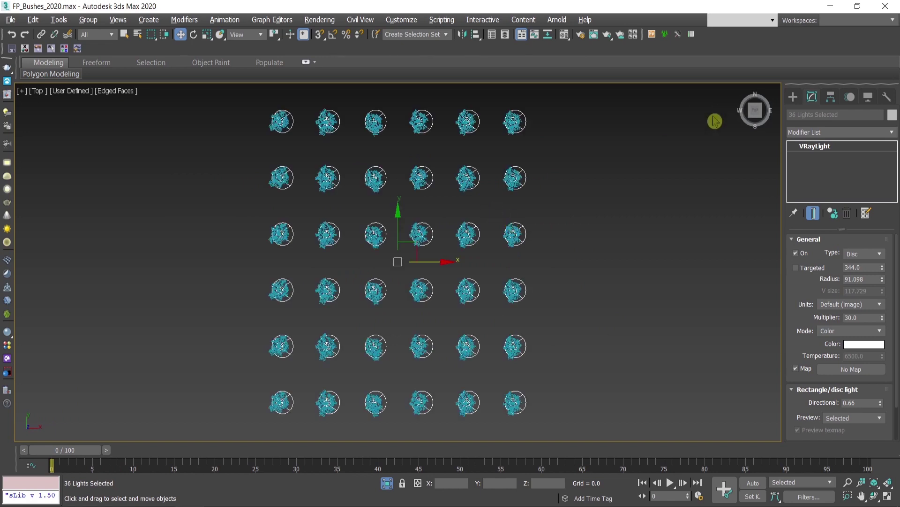
left_click(64, 49)
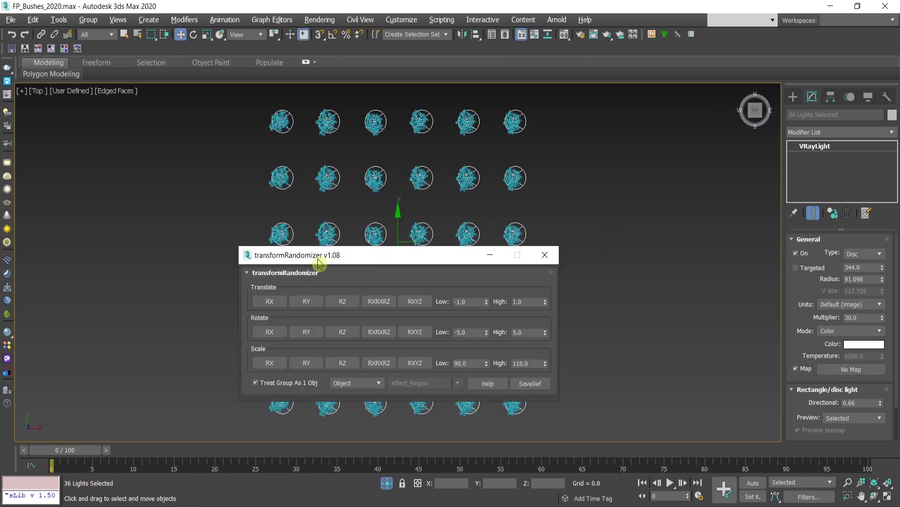
left_click_drag(296, 255, 81, 126)
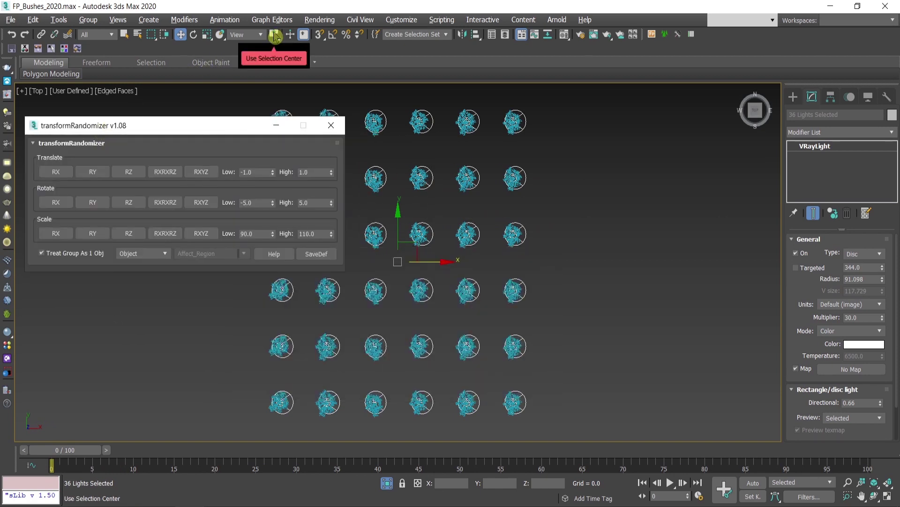
mouse_move(275, 36)
left_mouse_down()
mouse_move(279, 62)
mouse_move(278, 54)
left_mouse_up()
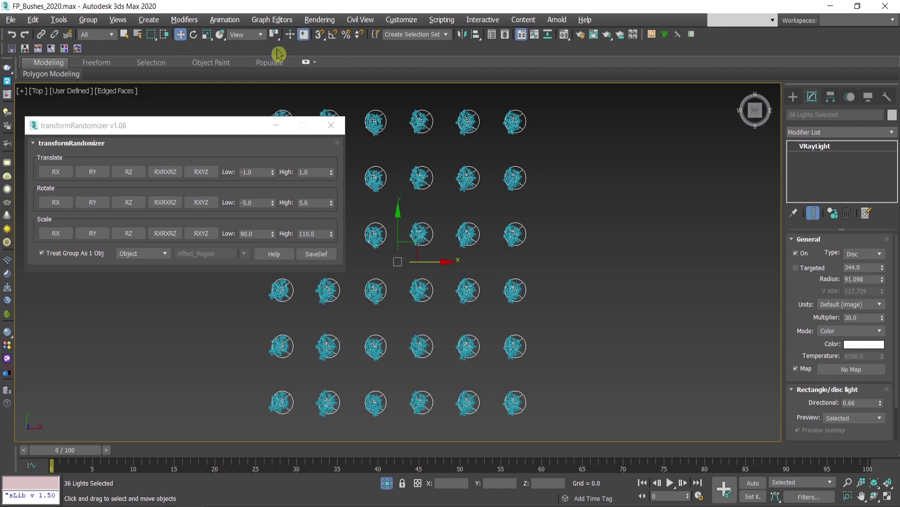
middle_click_drag(546, 276, 607, 293)
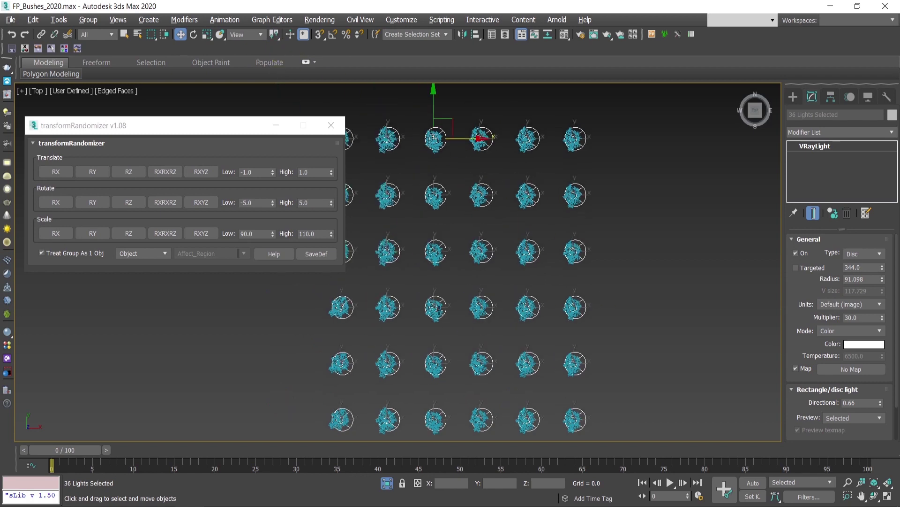
left_click(436, 308)
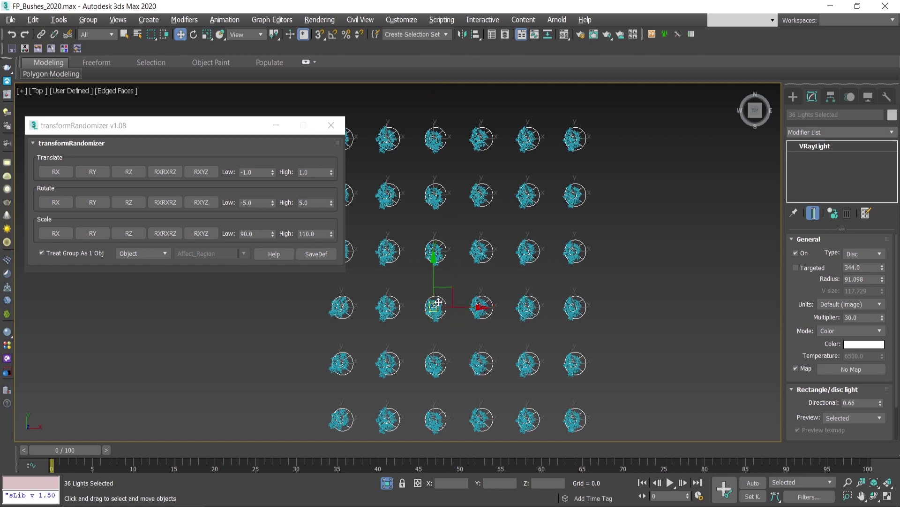
Randomize the Z rotation of the selected disc lights several times within the -5.0 to 5.0 range.
left_click(127, 204)
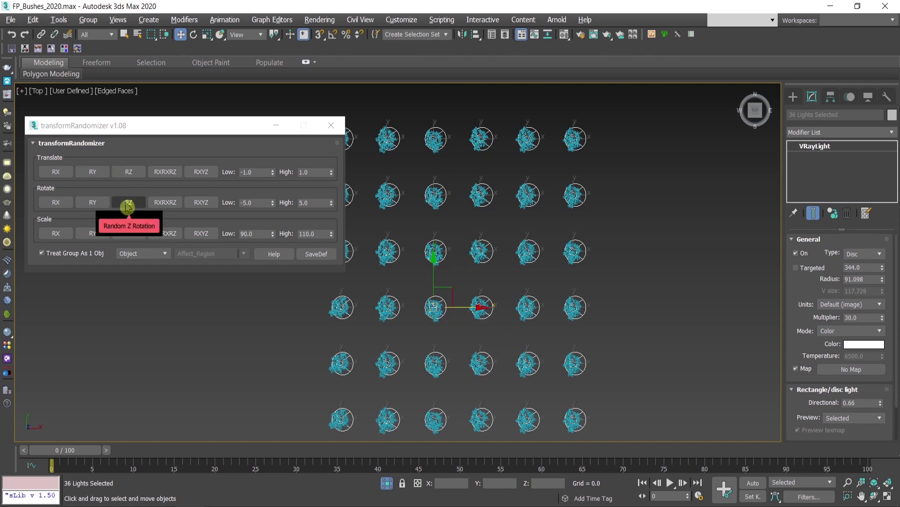
left_click(127, 205)
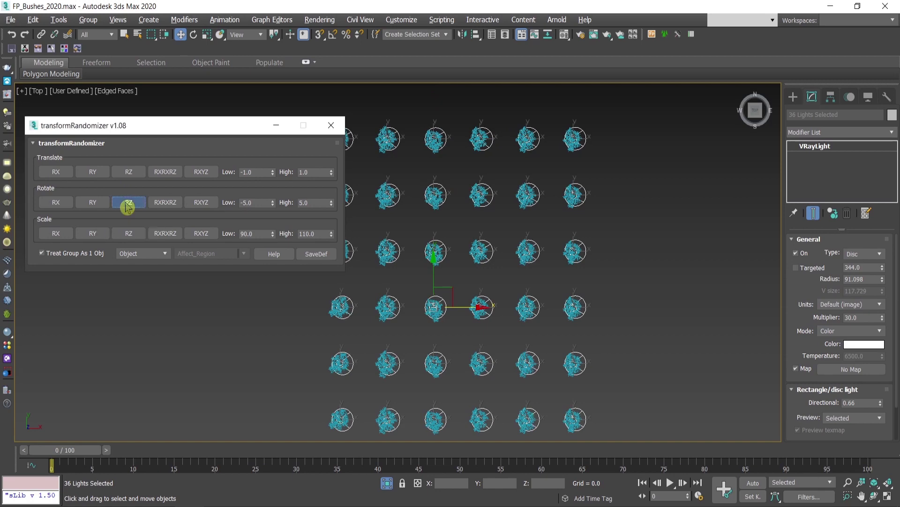
scroll(388, 291, "up", 4)
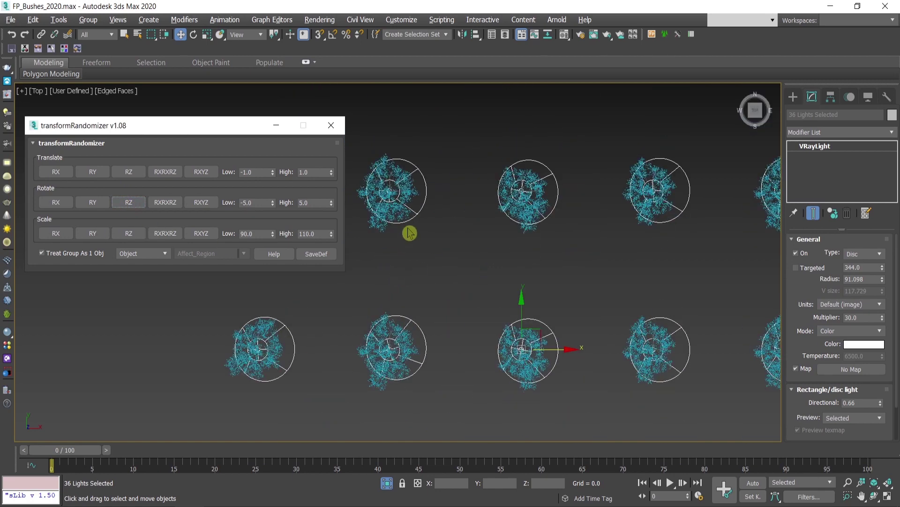
left_click(131, 205)
left_click(131, 204)
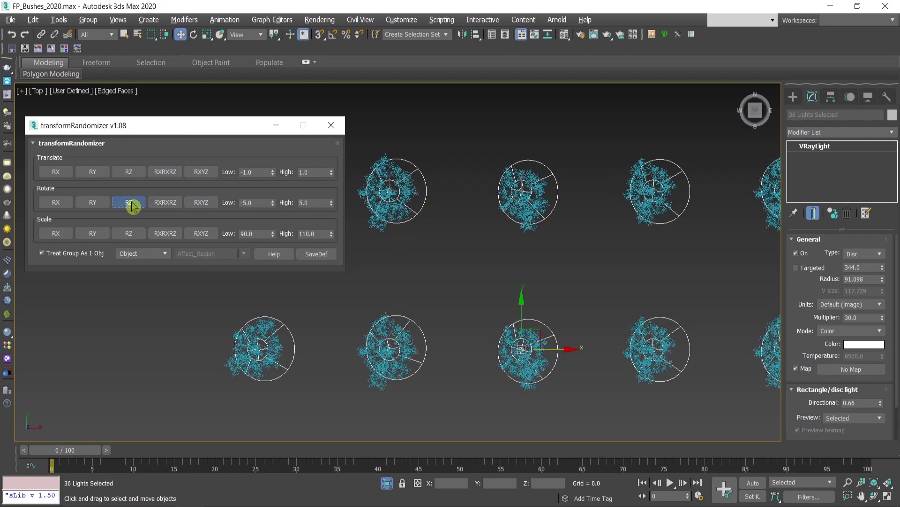
left_click(131, 204)
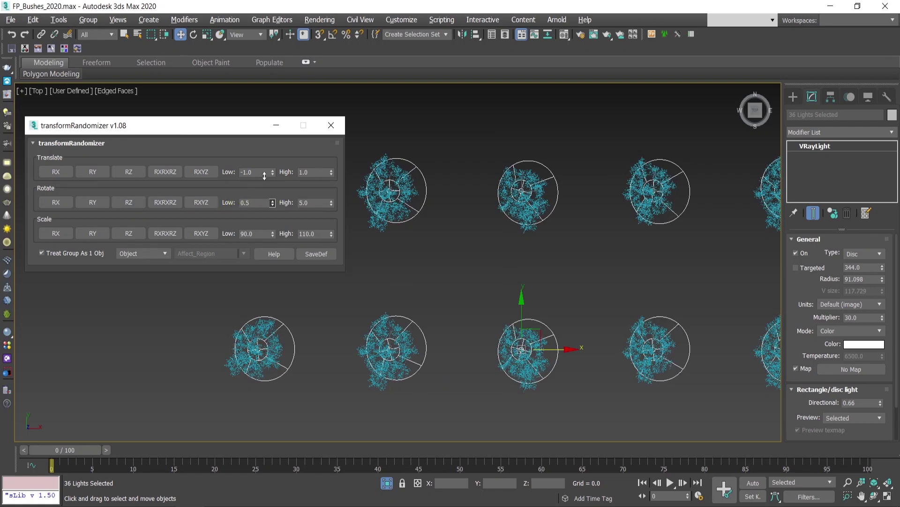
Widen the random rotation range to -12.0 low and 12.2 high, reapply random Z rotation to the lights, and close transformRandomizer.
left_click(137, 202)
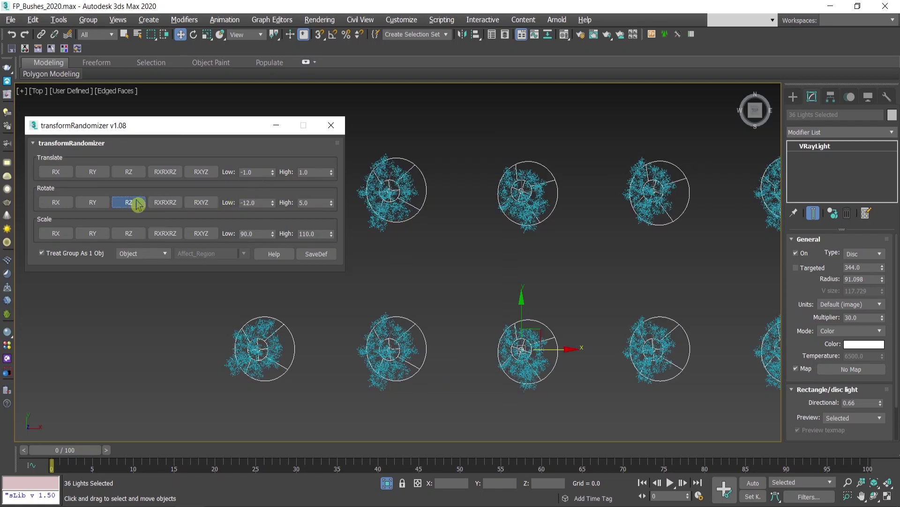
left_click(137, 203)
left_click(137, 203)
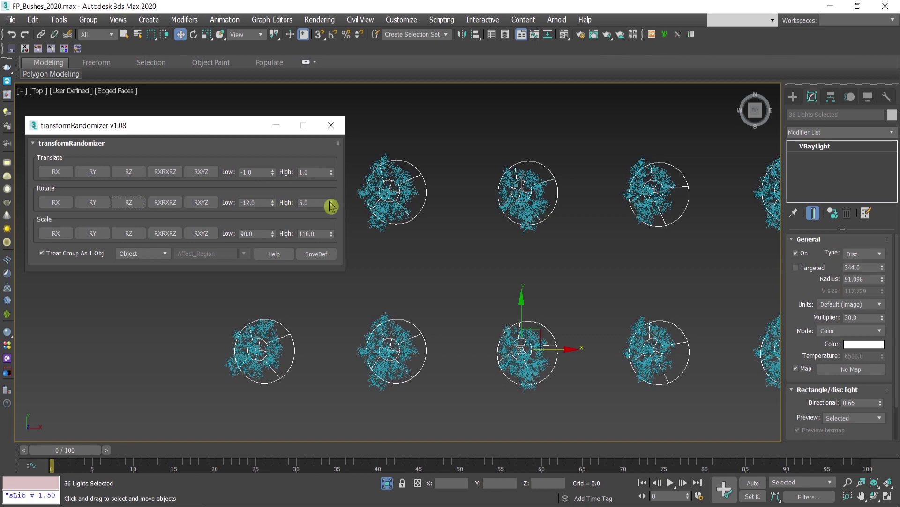
left_click_drag(327, 175, 326, 170)
left_click(135, 204)
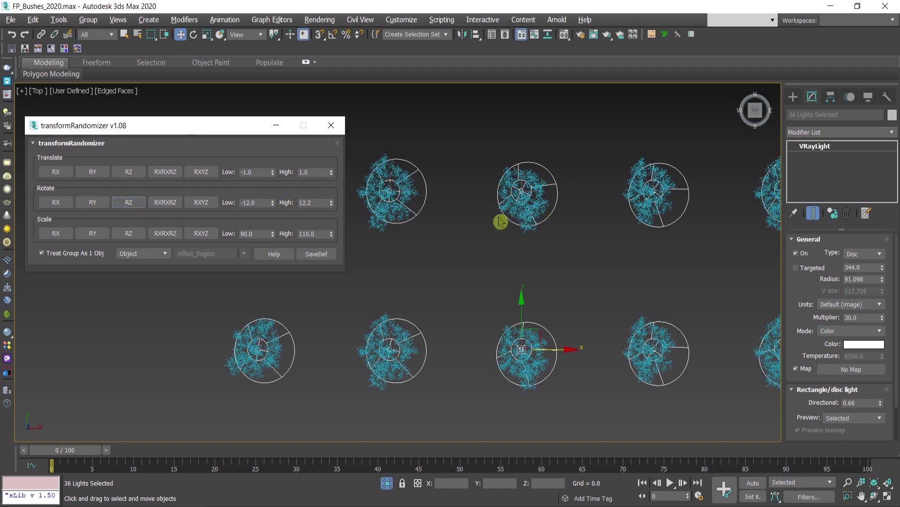
scroll(501, 222, "down", 5)
middle_click_drag(623, 243, 610, 251)
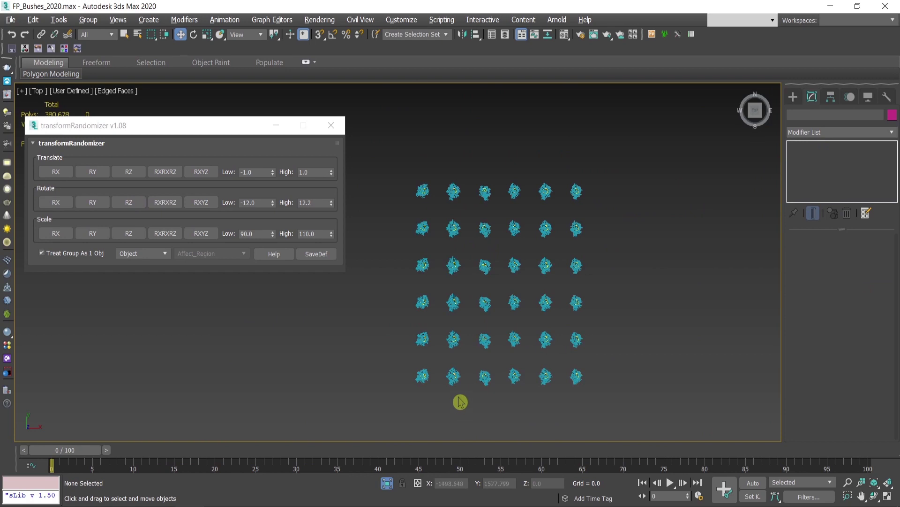
scroll(460, 402, "up", 3)
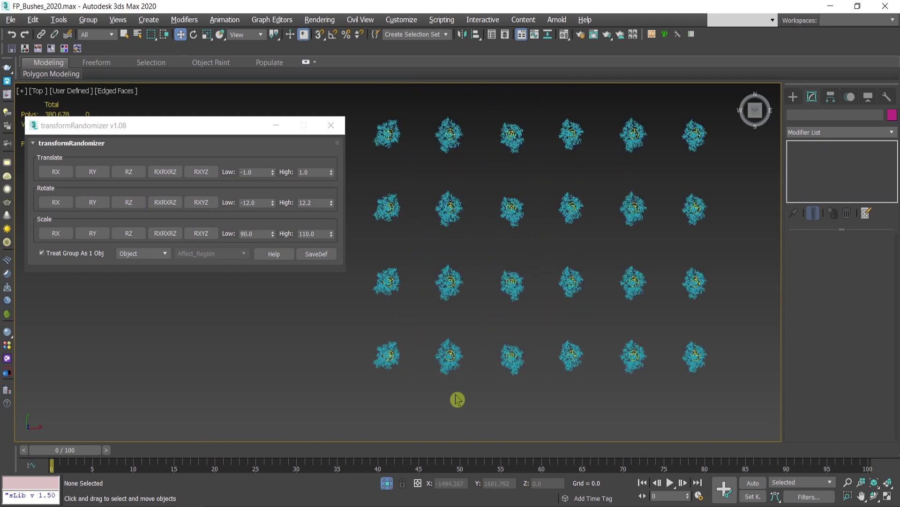
left_click(331, 125)
Select the street lamp standing apart from the tree grid and examine it on its own.
scroll(502, 304, "down", 3)
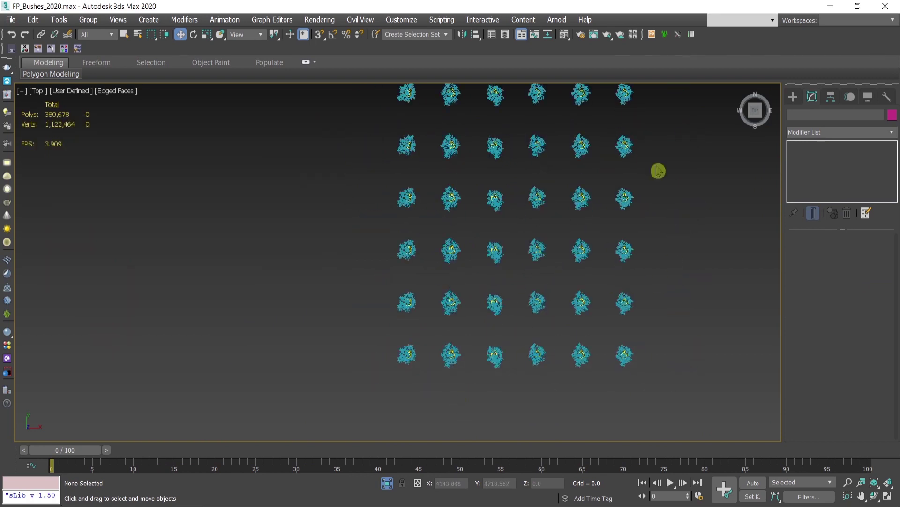
scroll(469, 253, "down", 2)
scroll(489, 255, "up", 2)
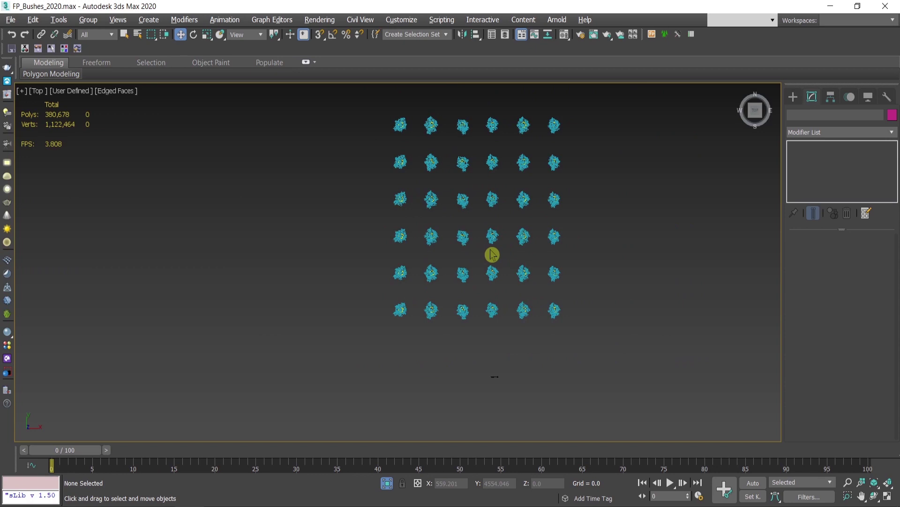
left_click_drag(528, 348, 476, 394)
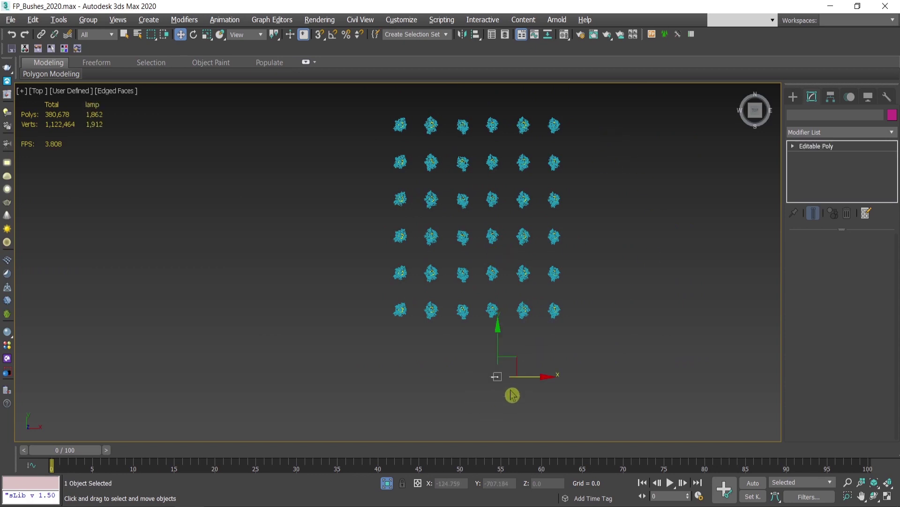
key("z")
scroll(384, 260, "down", 3)
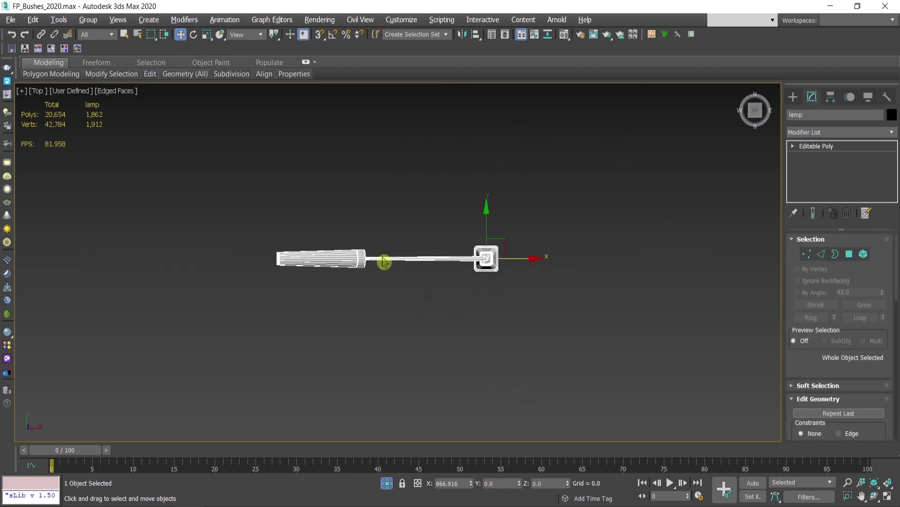
mouse_move(384, 259)
middle_mouse_down("alt")
mouse_move(354, 292)
mouse_move(374, 250)
middle_mouse_up("alt")
key("w")
scroll(453, 220, "down", 5)
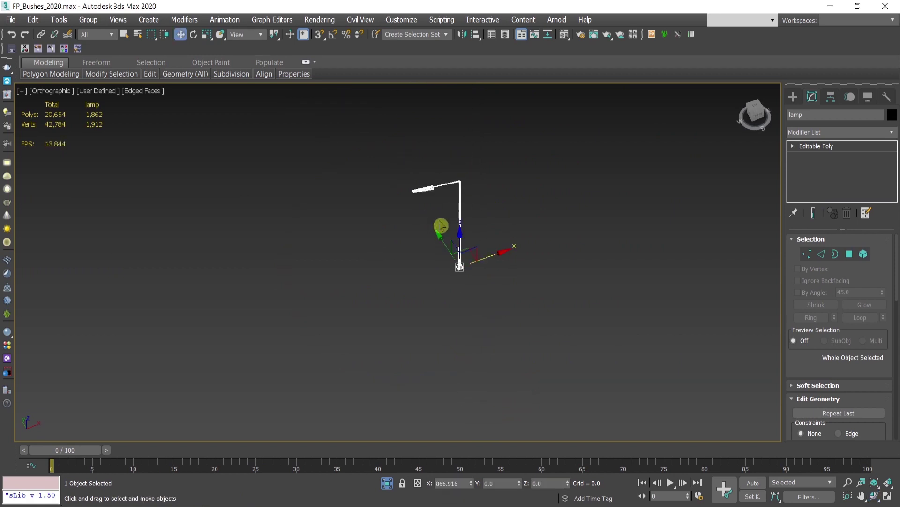
scroll(439, 227, "up", 4)
Start a V-Ray mesh export of the lamp and set the Desktop as its destination folder.
right_click(550, 284)
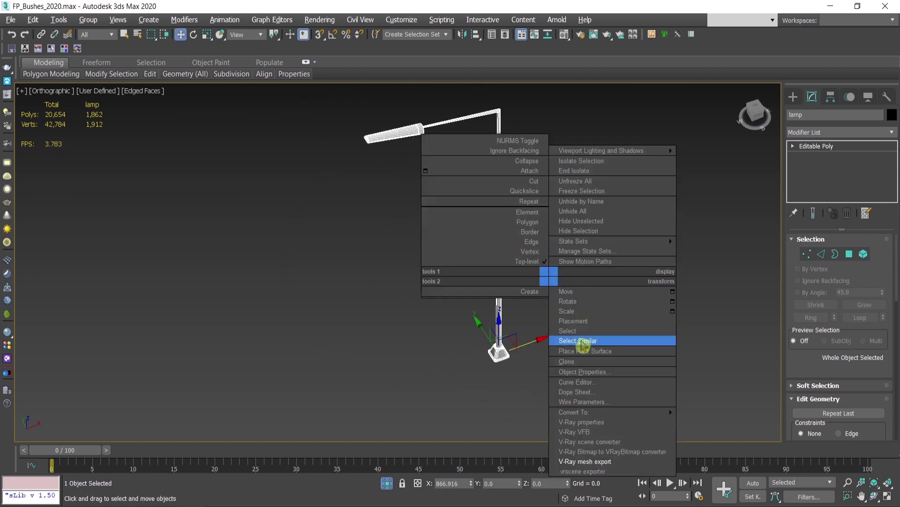
left_click(600, 462)
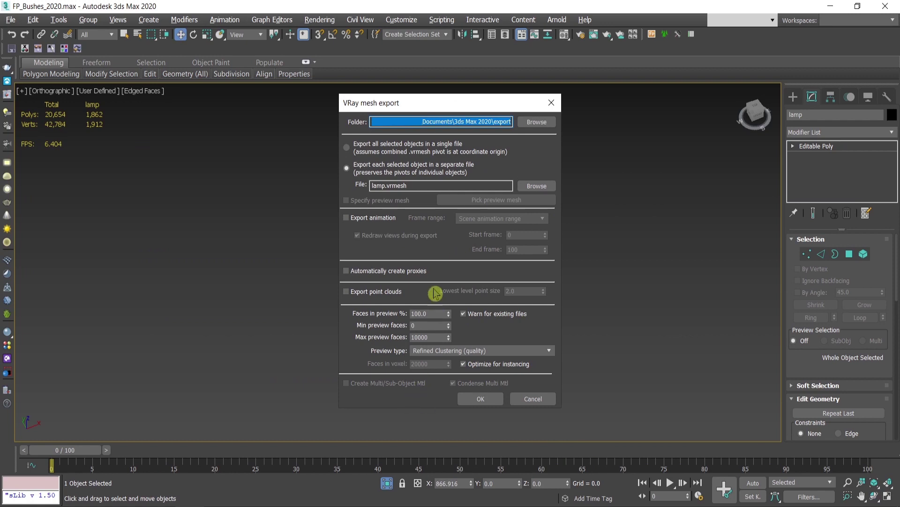
left_click(535, 121)
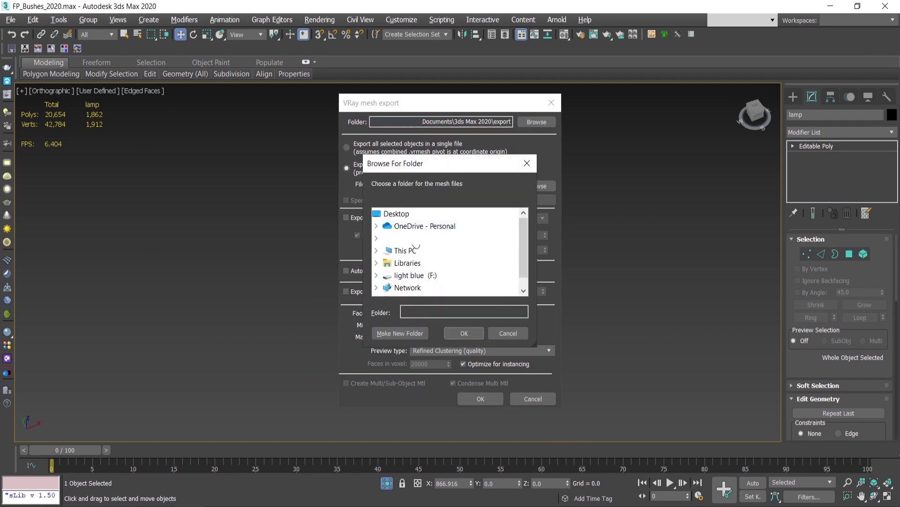
left_click(401, 216)
left_click(468, 333)
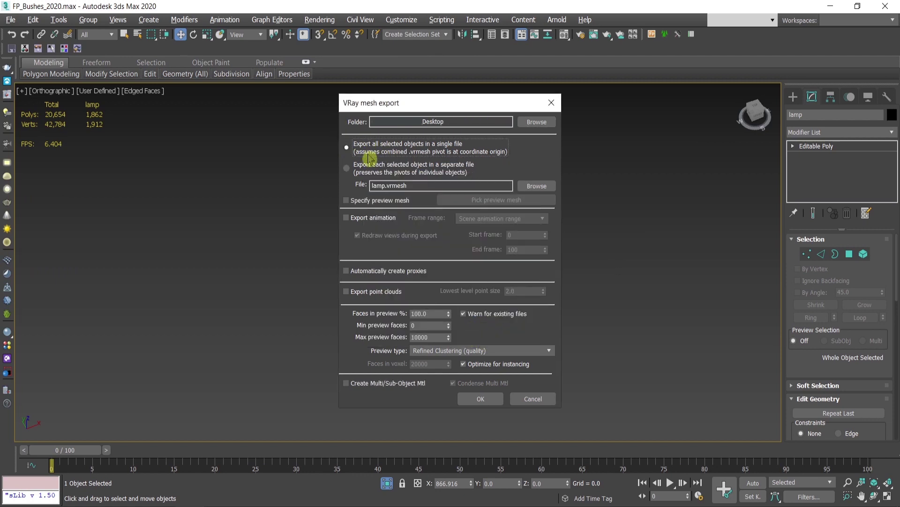
Export the lamp as a separate lamp.vrmesh with automatic proxy creation, adjusting the maximum preview faces and the preview type.
left_click(363, 168)
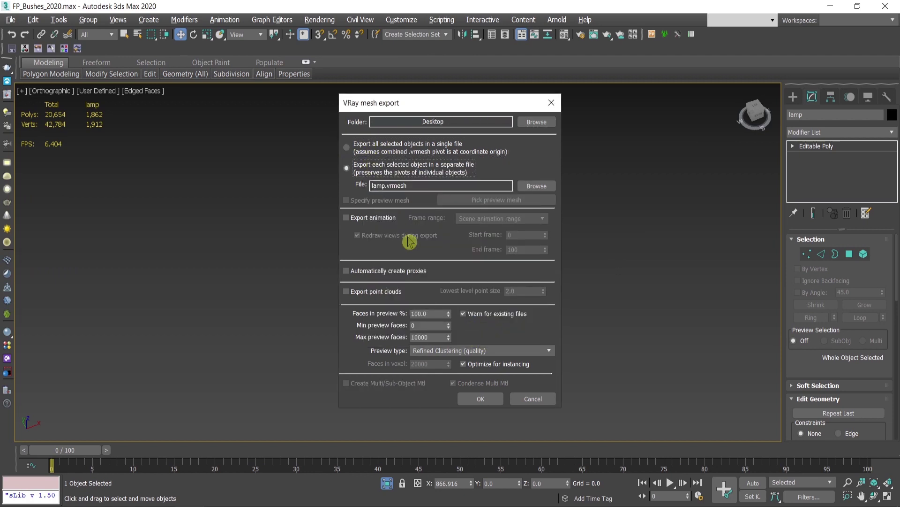
double_click(422, 337)
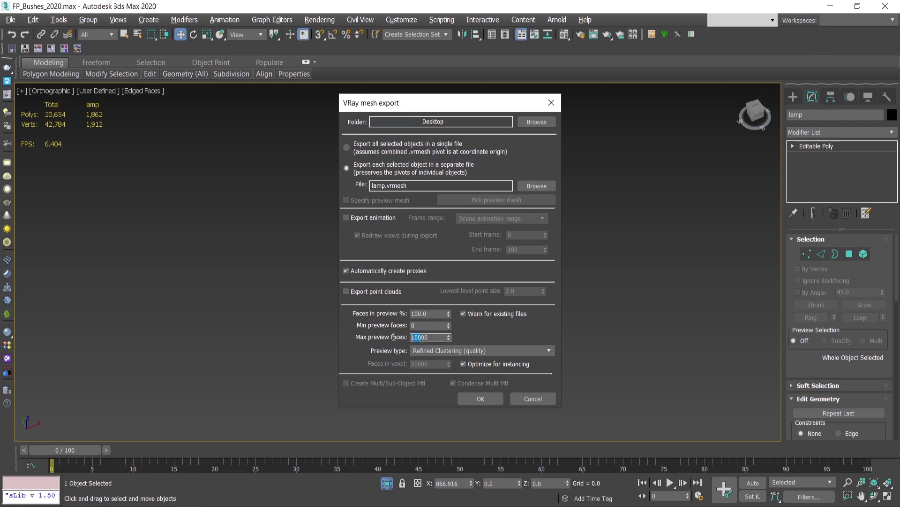
left_click(475, 352)
left_click(475, 363)
left_click(443, 350)
left_click(450, 377)
left_click(475, 398)
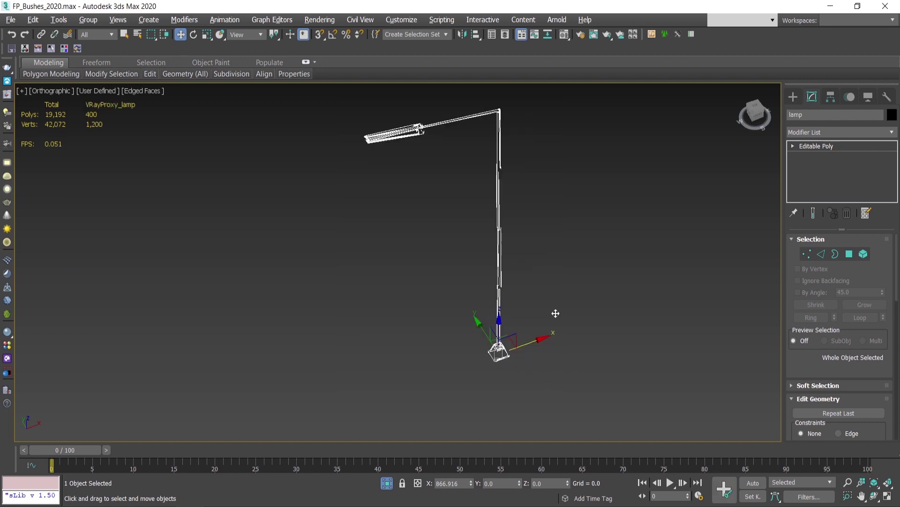
Draw a V-Ray plane light about 181 by 114 around the lamp head in the top view.
middle_click_drag(501, 326, 450, 297, "alt")
key("t")
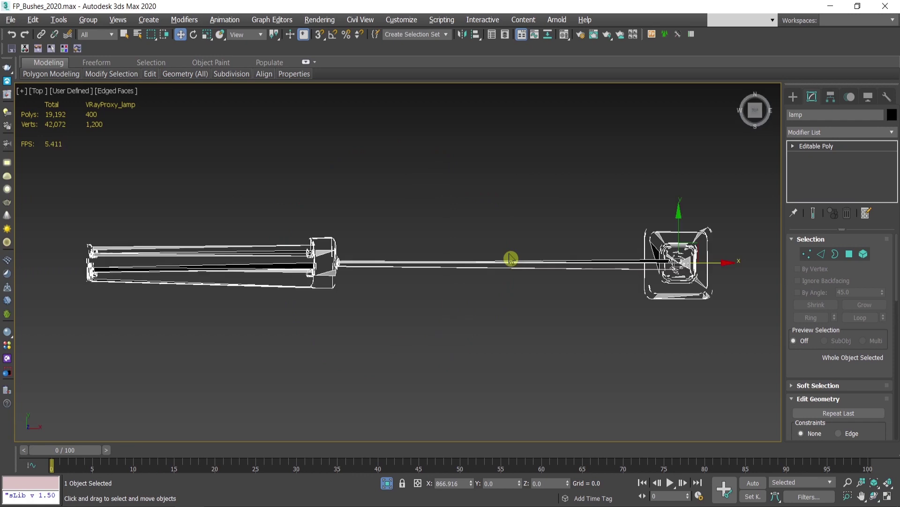
scroll(510, 258, "down", 5)
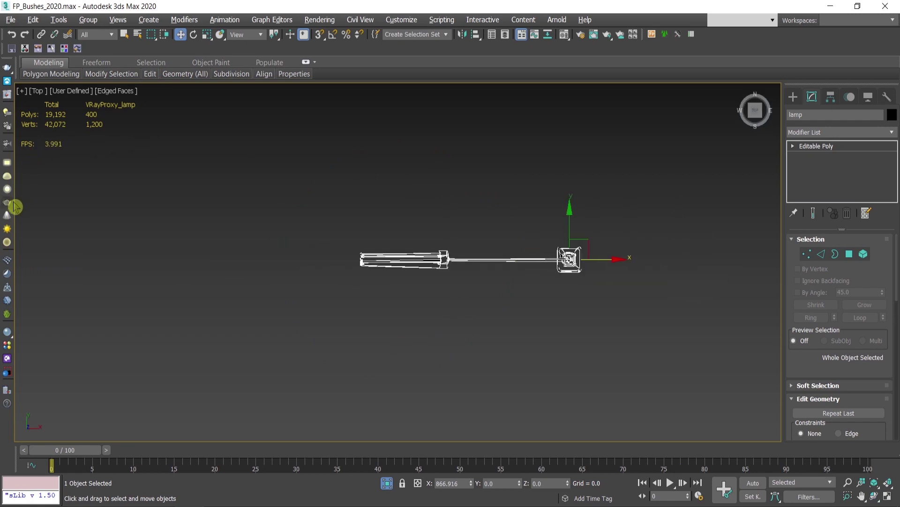
left_click(7, 163)
left_click_drag(314, 208, 469, 310)
middle_click_drag(422, 281, 422, 286)
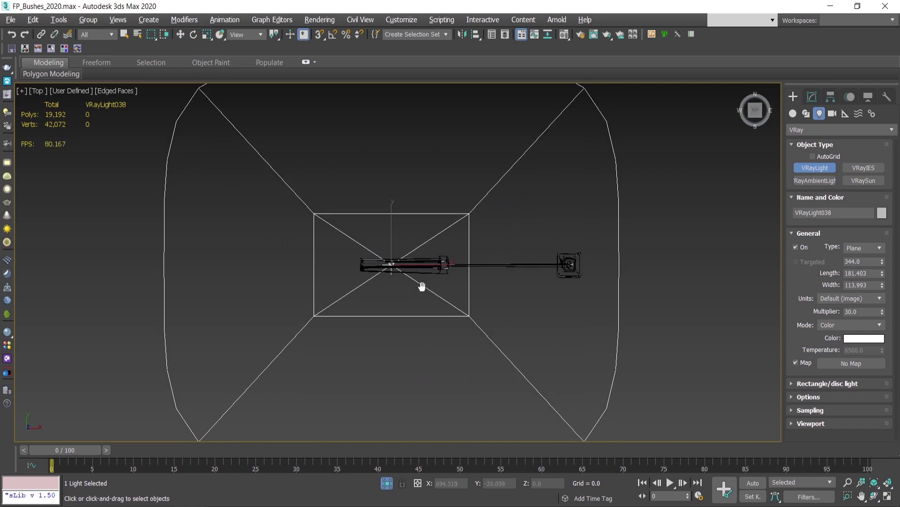
Raise the plane light to a height of about 538, just beneath the lamp head.
key("k")
scroll(422, 284, "down", 6)
key("w")
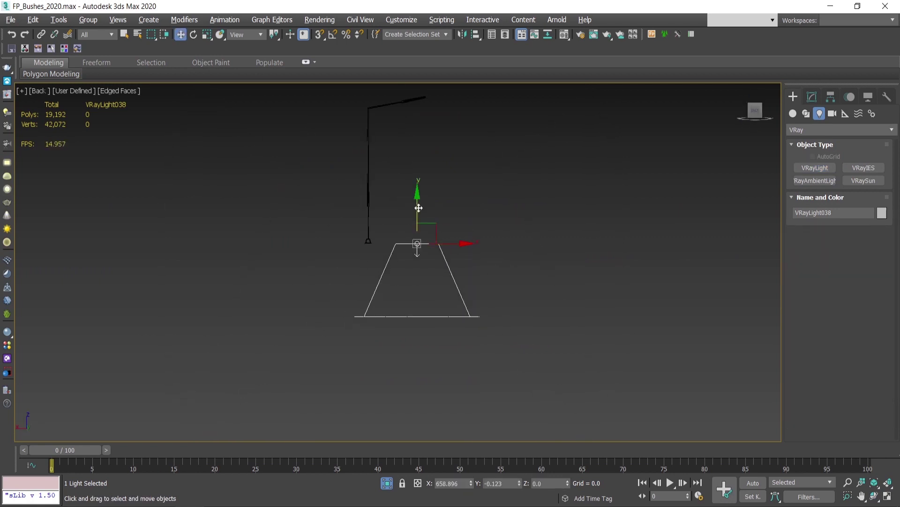
left_click_drag(415, 202, 415, 71)
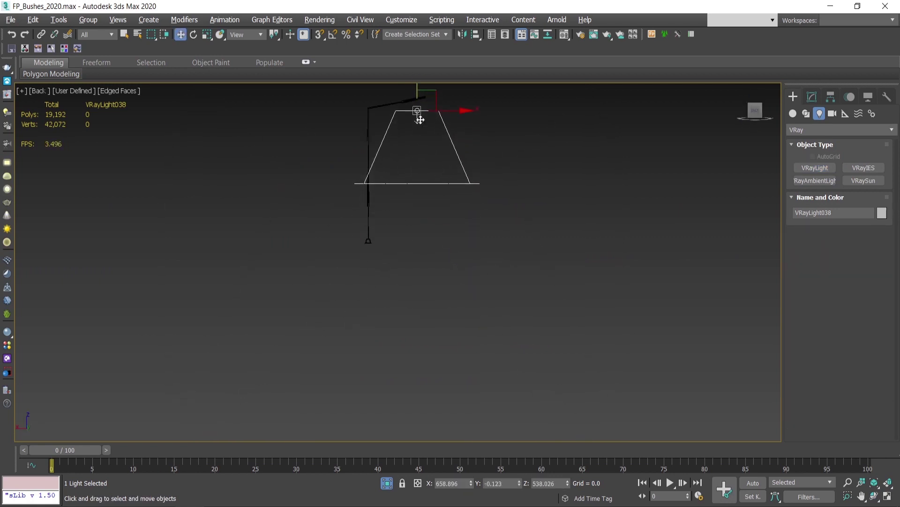
middle_click_drag(424, 188, 438, 234)
scroll(435, 189, "up", 3)
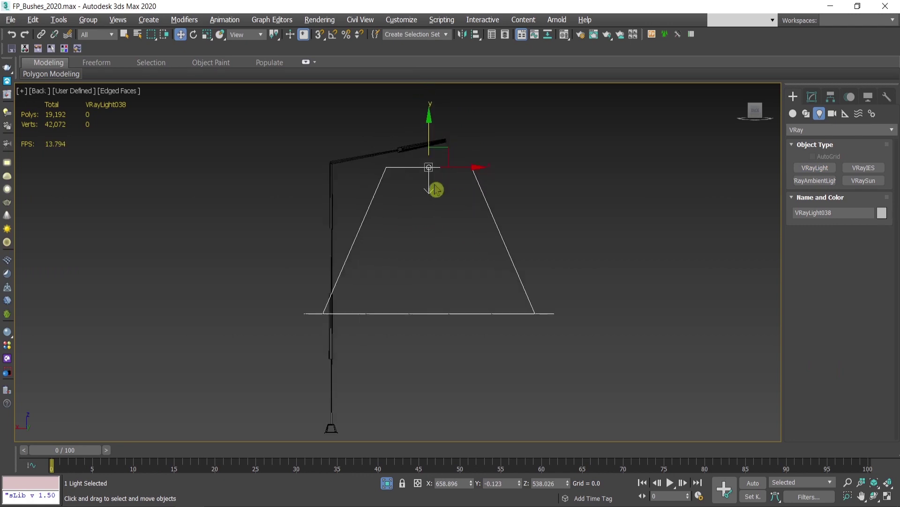
Set the plane light's directional value to 0.84 and reduce its length to about 172.
left_click(812, 96)
scroll(867, 390, "down", 2)
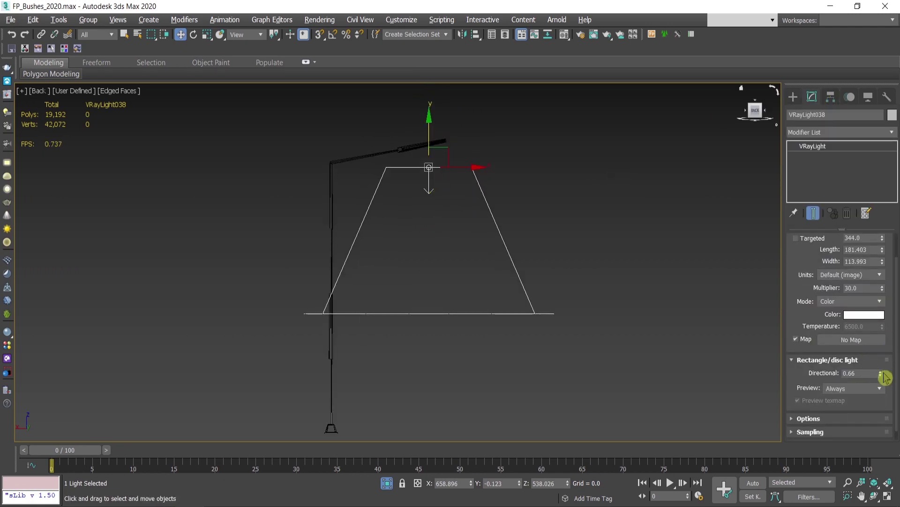
left_click_drag(880, 374, 870, 314)
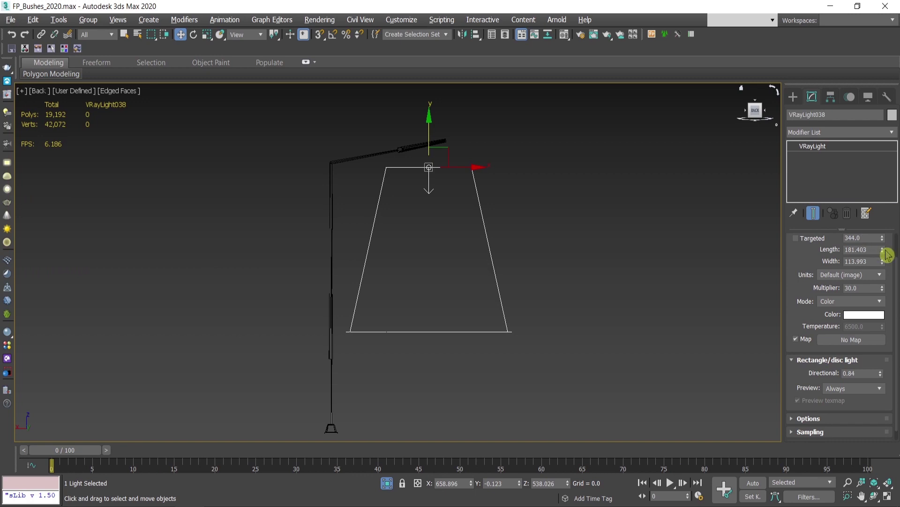
left_click_drag(888, 255, 878, 222)
key("t")
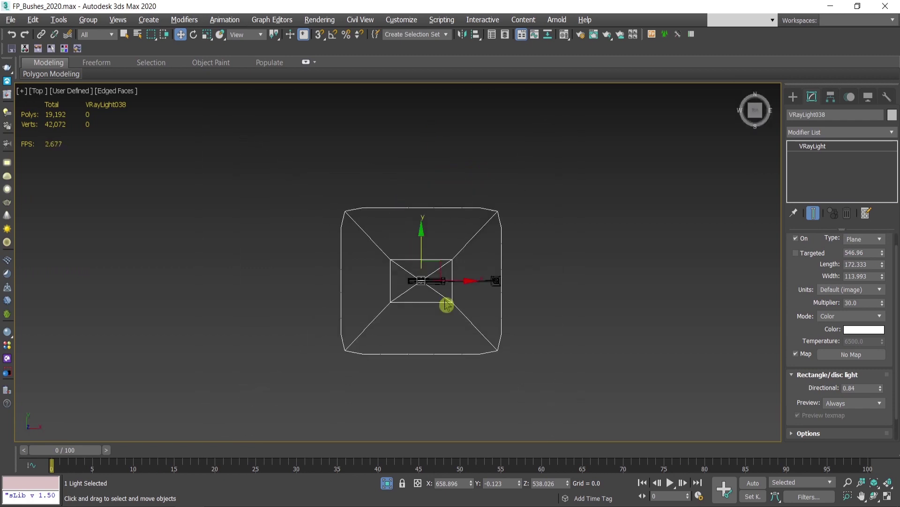
left_click(538, 285)
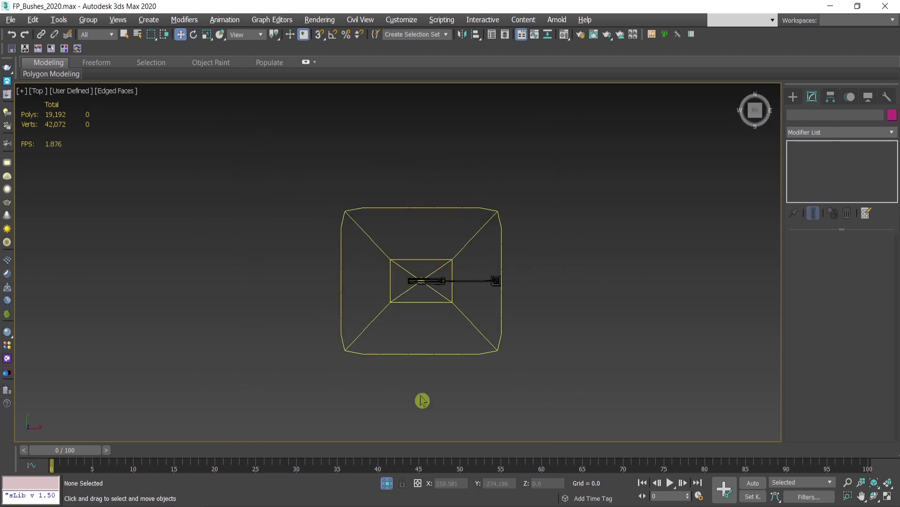
Draw an open three-sided line in the top view, starting beside the lamp, with its first side about 8000 long.
scroll(508, 287, "down", 4)
middle_click_drag(537, 265, 510, 307)
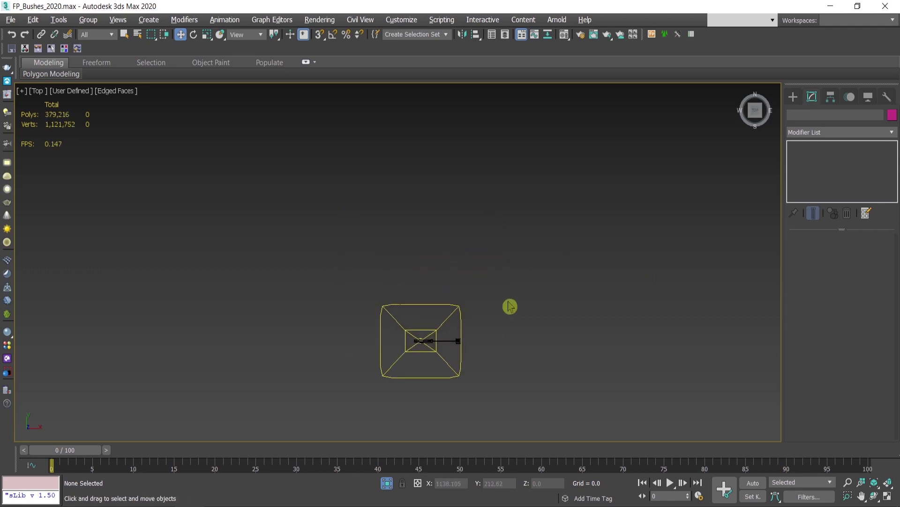
key("l")
scroll(486, 348, "down", 5)
middle_click_drag(537, 369, 514, 374)
left_click(477, 403)
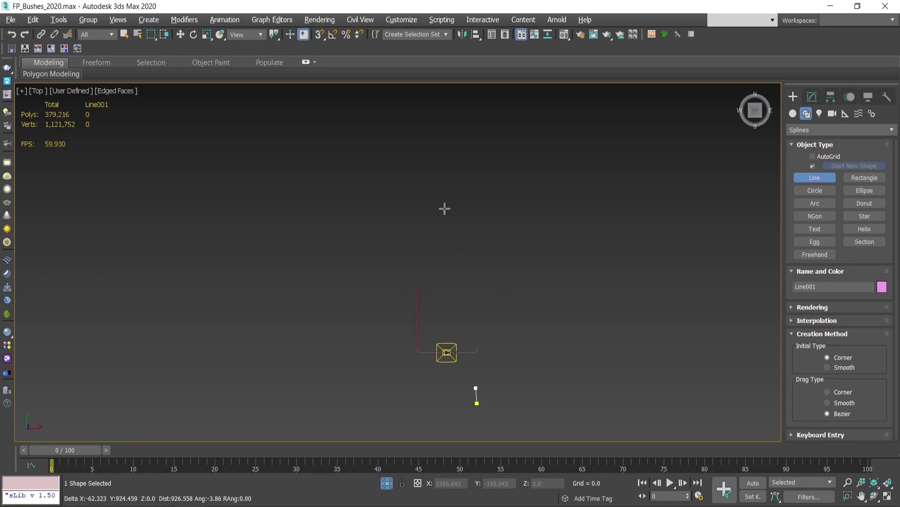
scroll(497, 213, "down", 3)
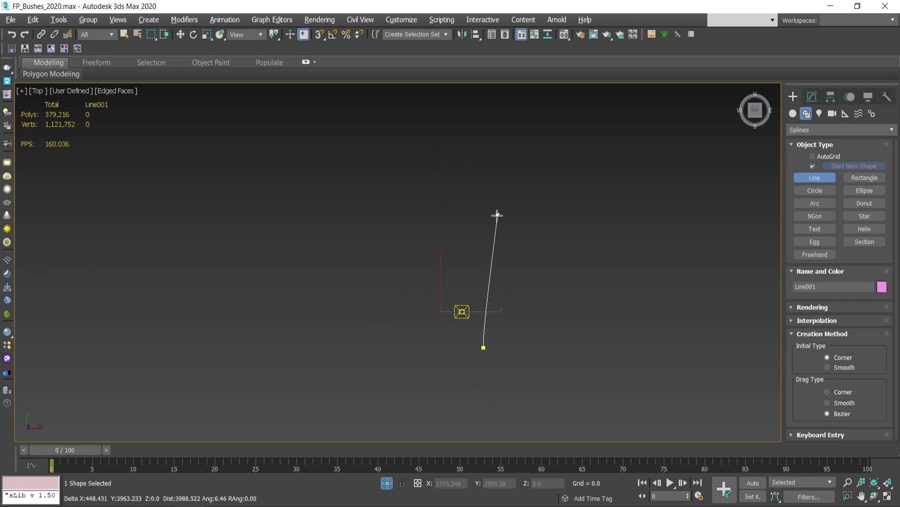
left_click(458, 174)
left_click(702, 172)
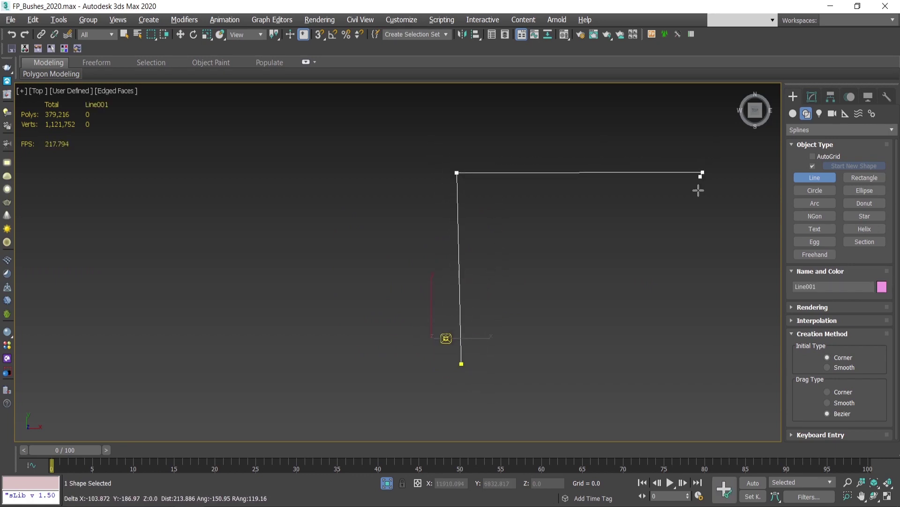
left_click(705, 366)
right_click(663, 368)
Convert all of the line's vertices to corner points.
middle_click_drag(592, 290, 561, 303)
key("1")
key("ctrl+a")
right_click(527, 265)
left_click(504, 193)
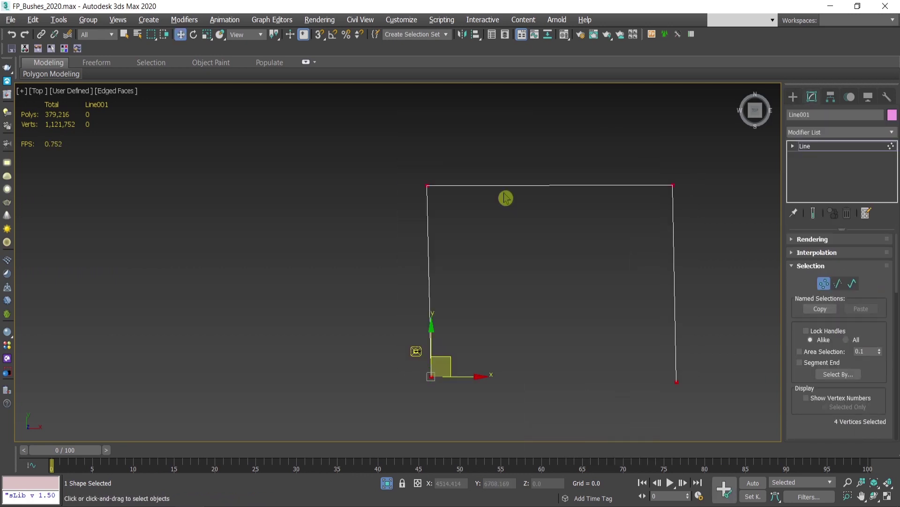
Fillet the line's two upper corner vertices into broad arcs and finish editing the spline.
left_click_drag(347, 148, 700, 244)
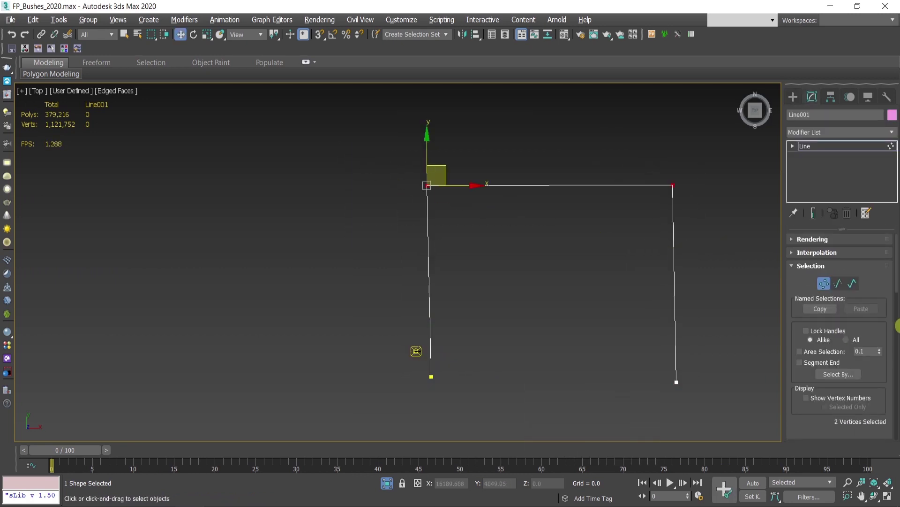
scroll(876, 318, "down", 12)
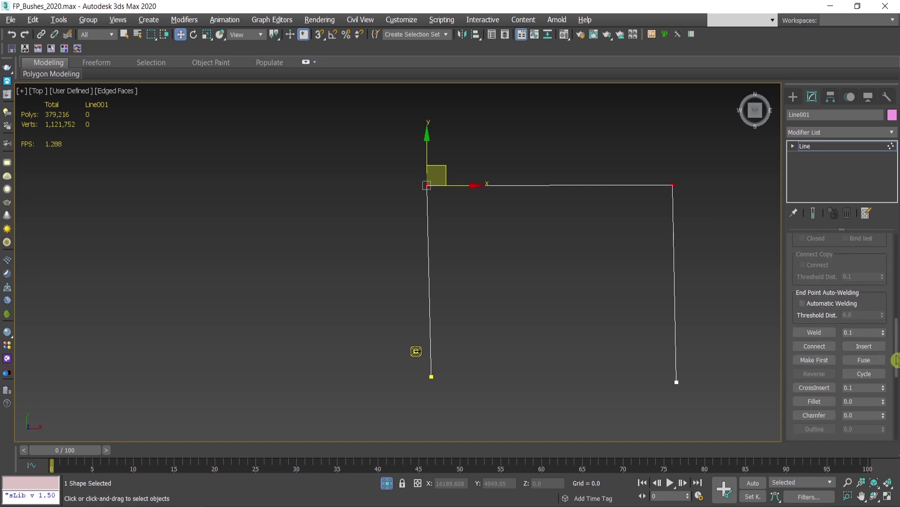
scroll(885, 372, "down", 2)
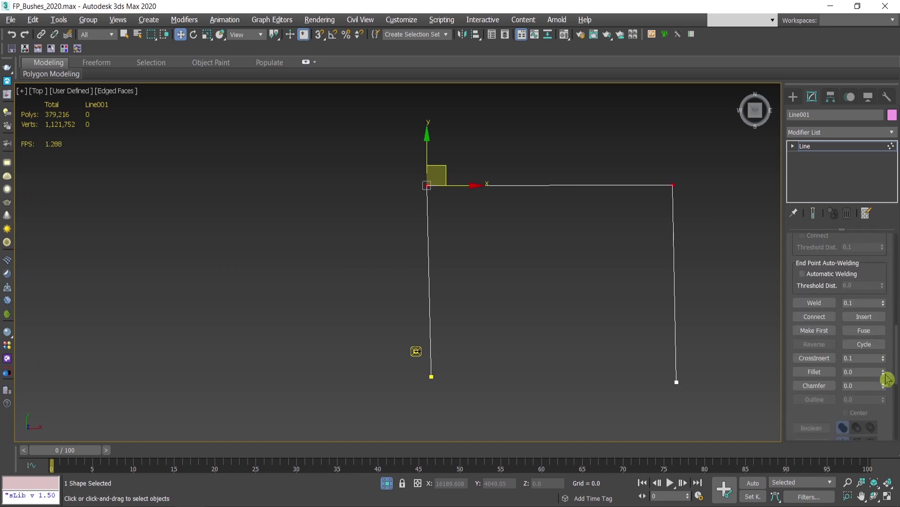
left_click_drag(884, 374, 884, 371)
left_click_drag(880, 332, 790, 435)
mouse_move(598, 301)
middle_mouse_down()
mouse_move(595, 309)
mouse_move(615, 300)
middle_mouse_up()
key("1")
key("1")
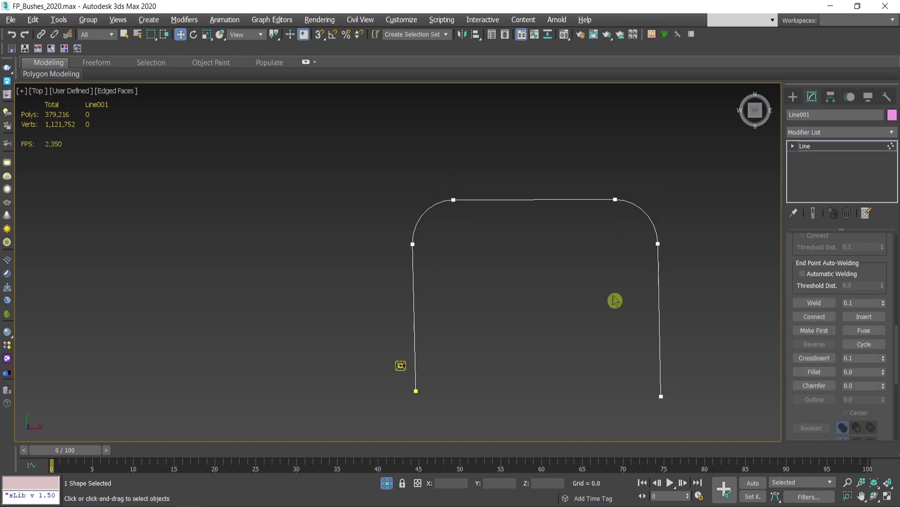
key("1")
left_click(570, 355)
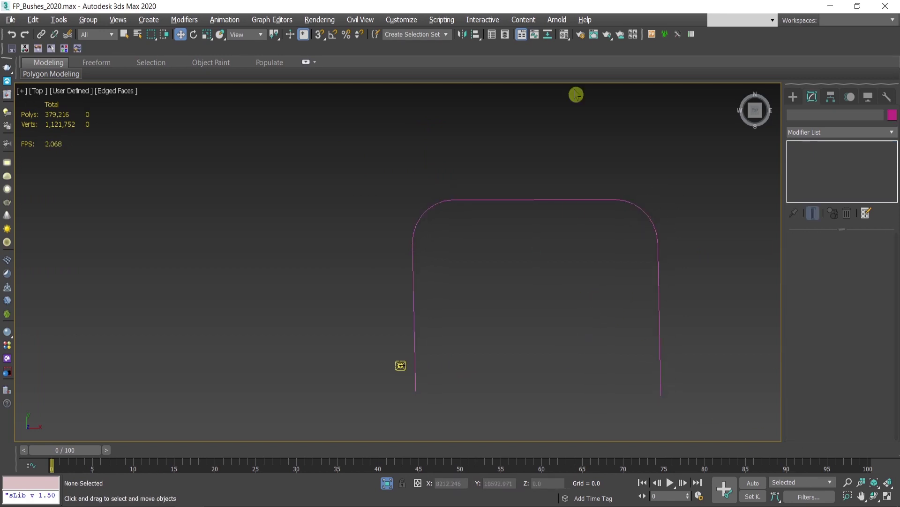
Create a Forest Pro scatter object from the rounded line and open its parameters for editing.
left_click(651, 34)
left_click(479, 200)
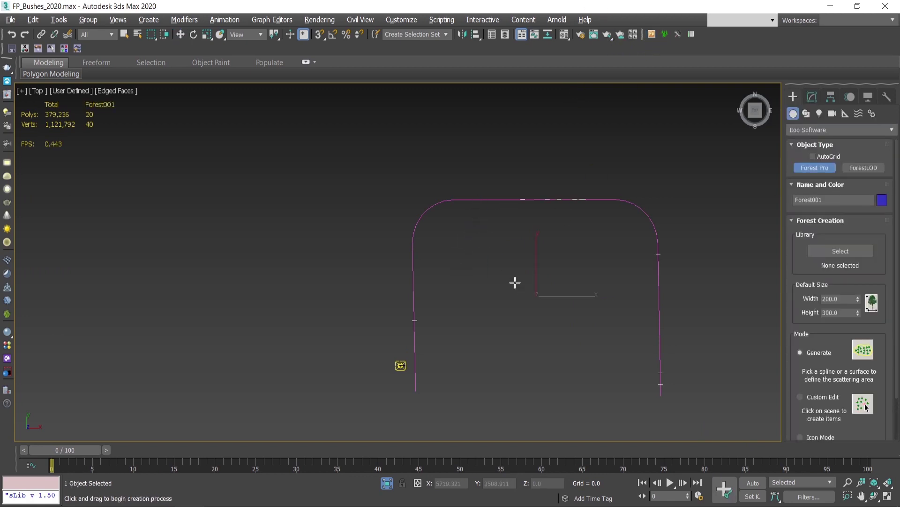
left_click(812, 96)
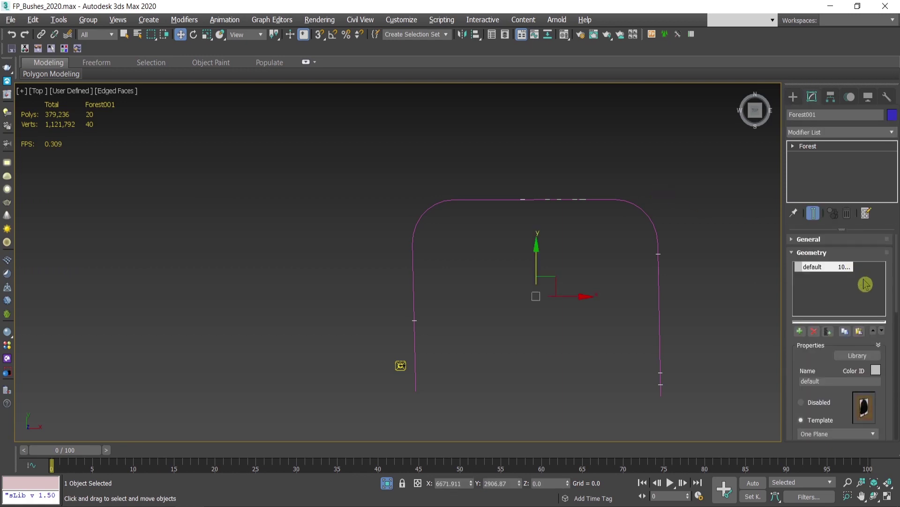
Assign VRayProxy_lamp as the forest's custom object and accept the cloud-point display and render-time animation options.
scroll(837, 379, "down", 6)
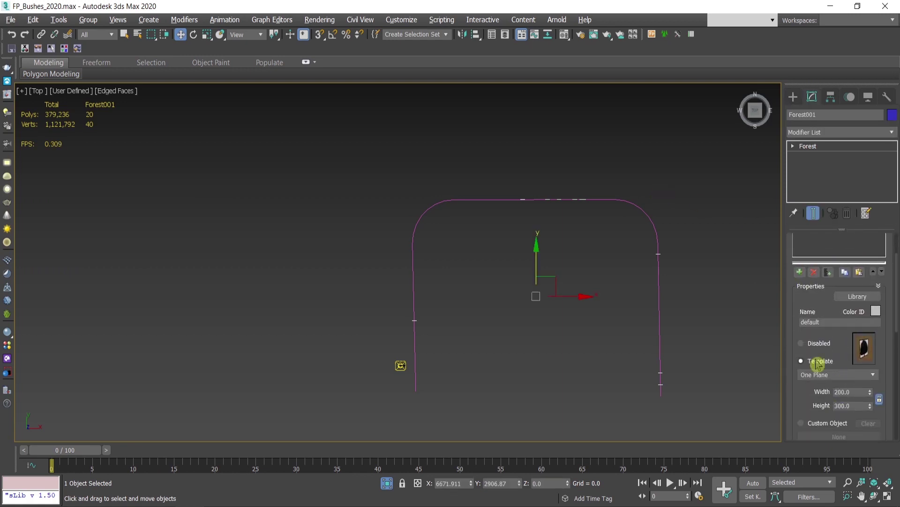
scroll(818, 363, "down", 2)
left_click(808, 394)
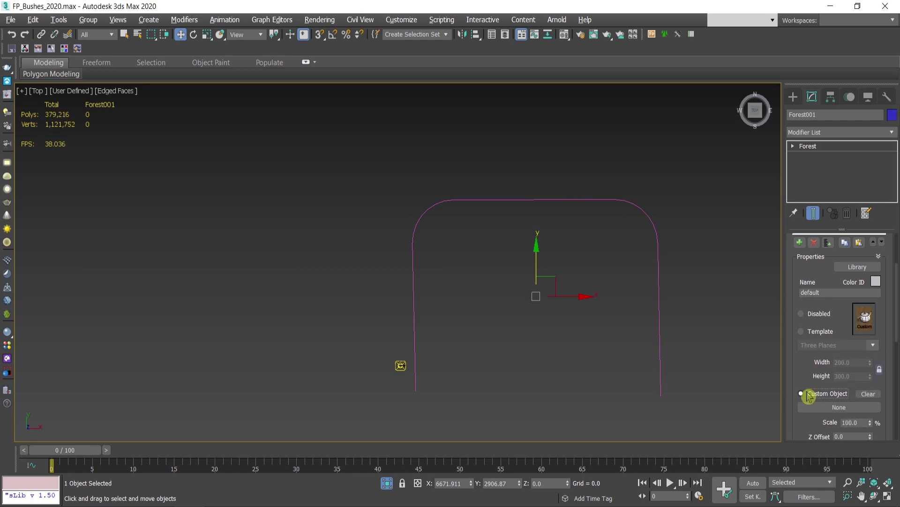
left_click(810, 407)
scroll(428, 369, "up", 3)
scroll(428, 369, "up", 3)
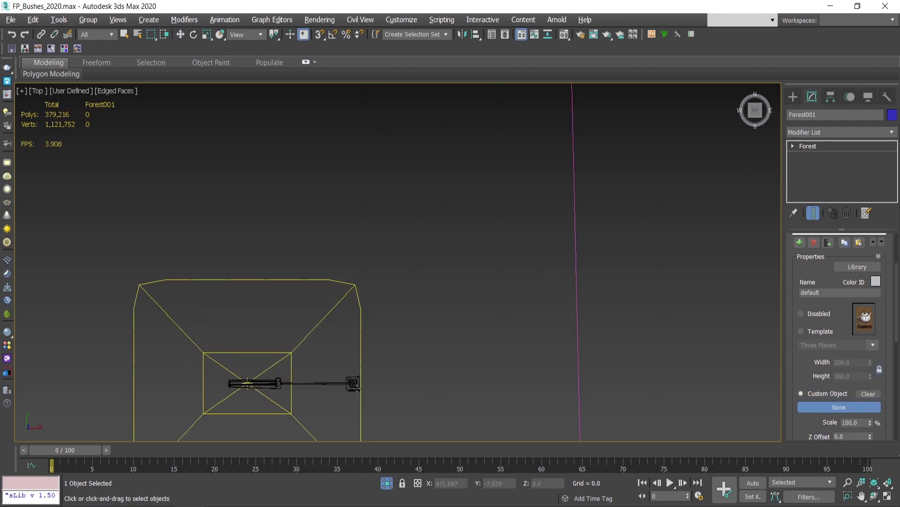
scroll(410, 285, "down", 4)
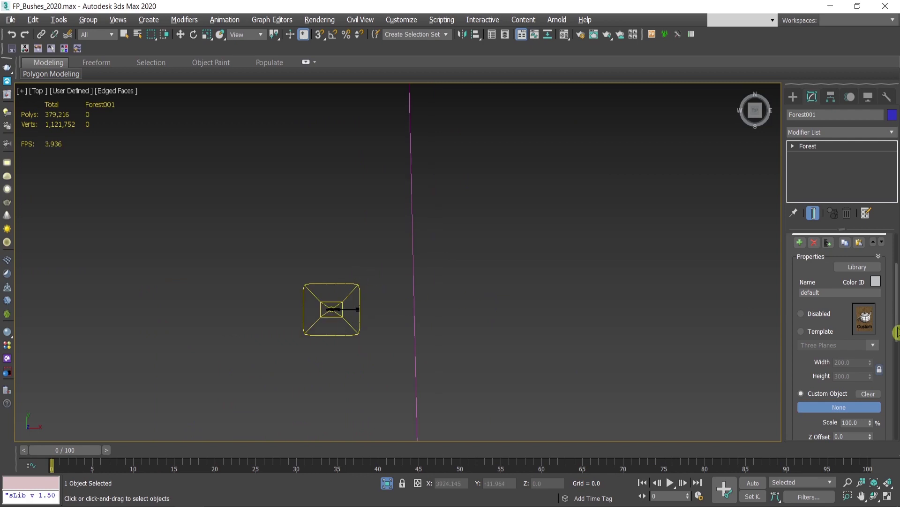
scroll(895, 332, "down", 2)
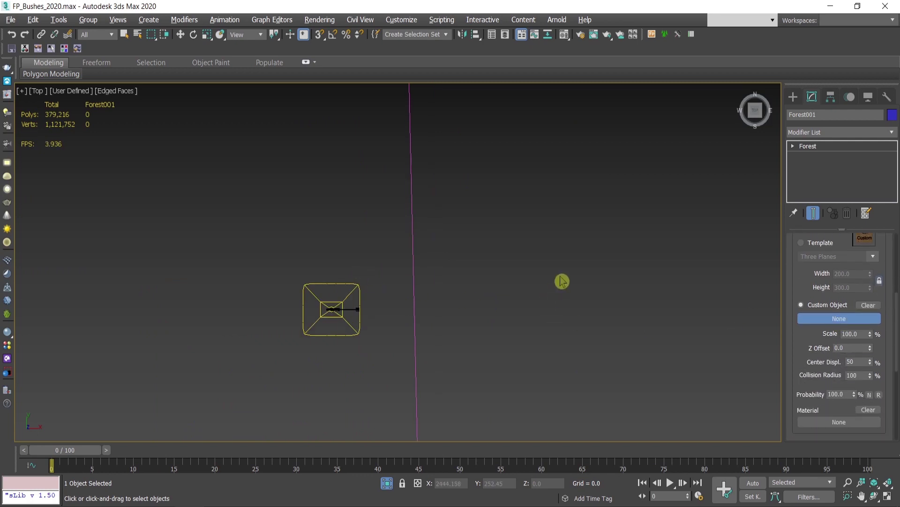
scroll(341, 241, "up", 3)
key("w")
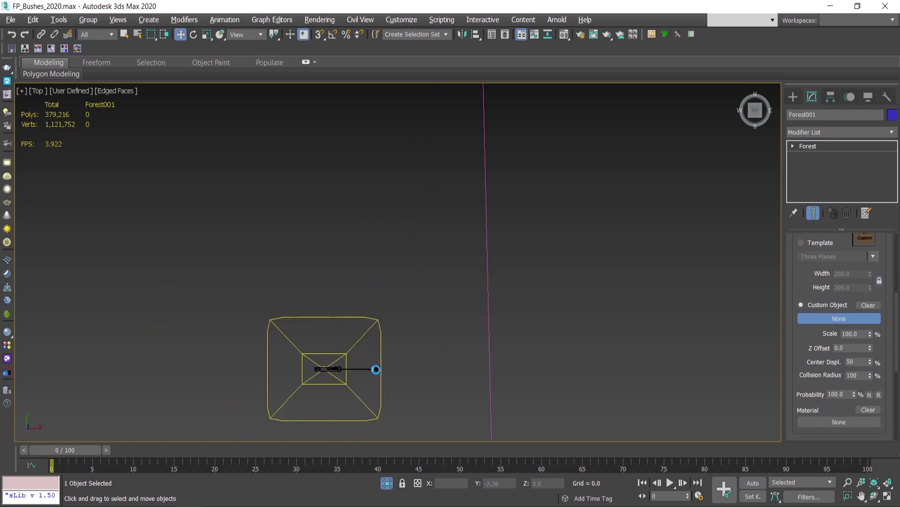
left_click(375, 369)
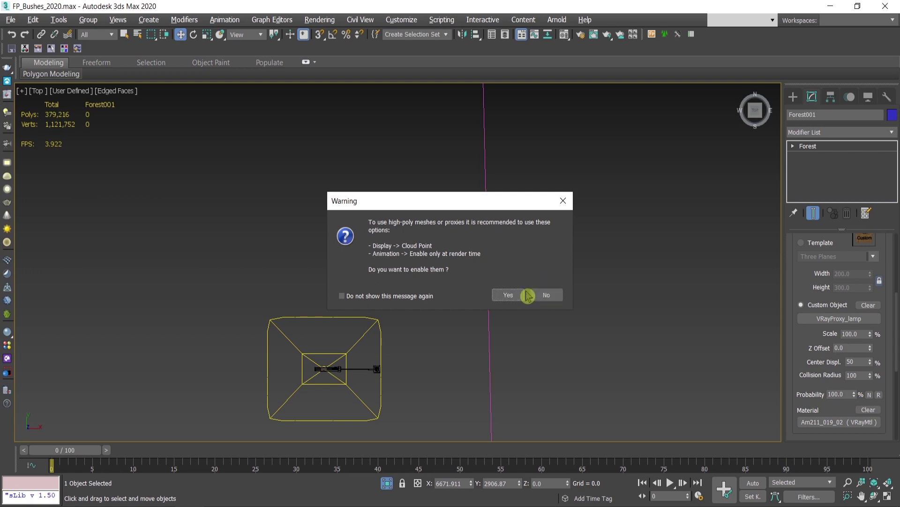
left_click(512, 291)
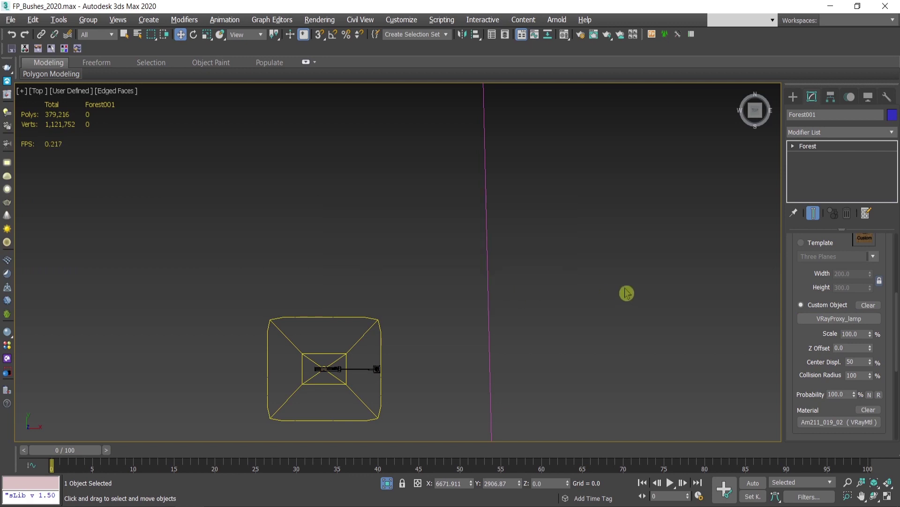
Set the forest's viewport display to Proxy with the Box shape.
scroll(629, 291, "down", 6)
scroll(755, 259, "up", 1)
scroll(876, 261, "down", 8)
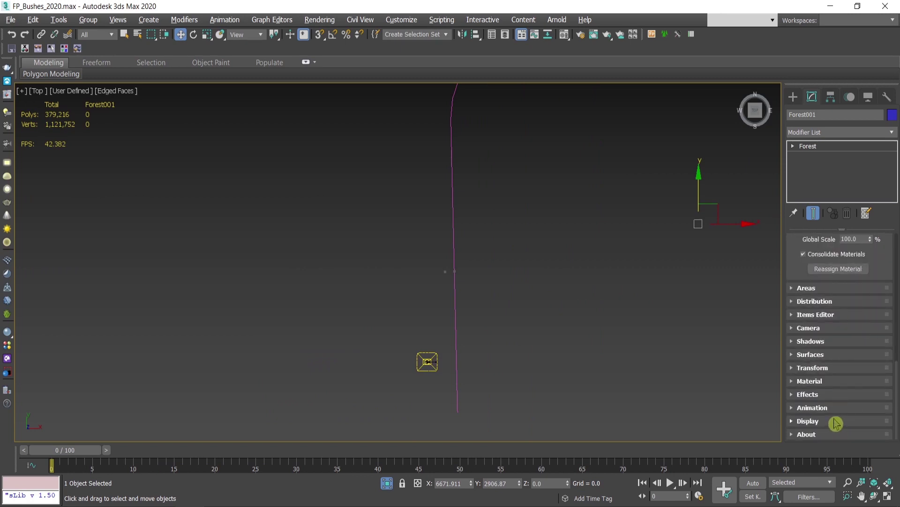
left_click(807, 421)
scroll(855, 279, "up", 2)
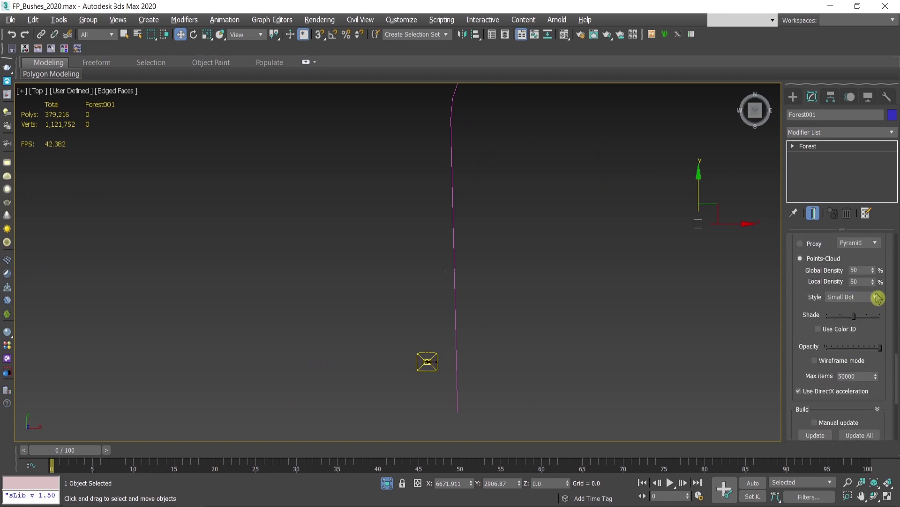
left_click(858, 242)
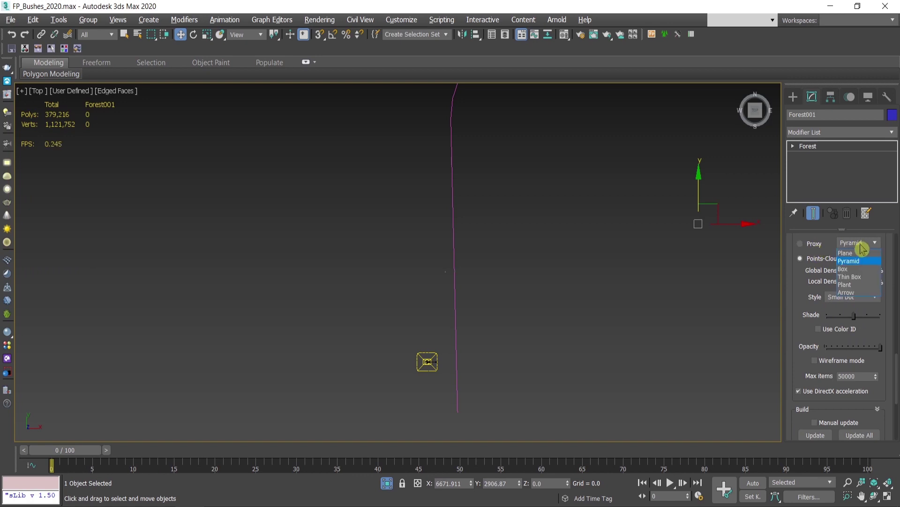
left_click(854, 269)
left_click(816, 244)
Switch the forest's distribution mode to Path and add the rounded line as its path.
scroll(858, 305, "up", 1)
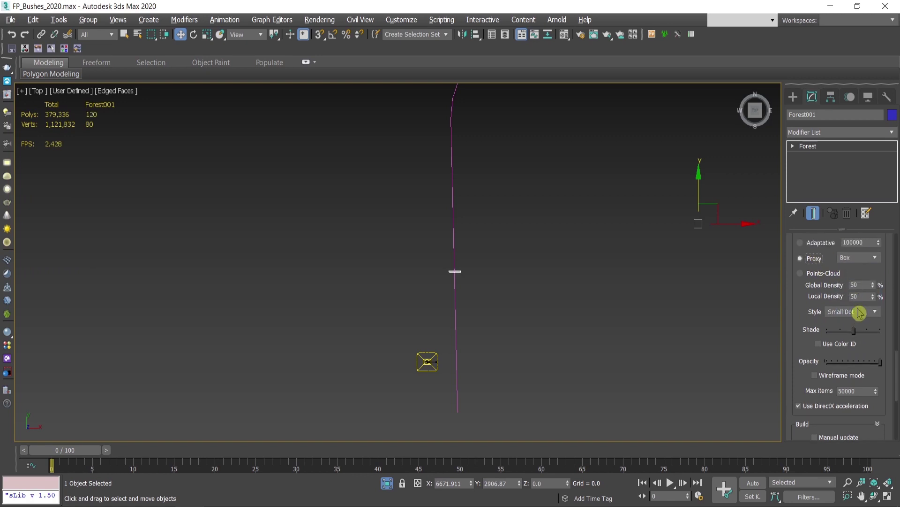
scroll(800, 280, "up", 5)
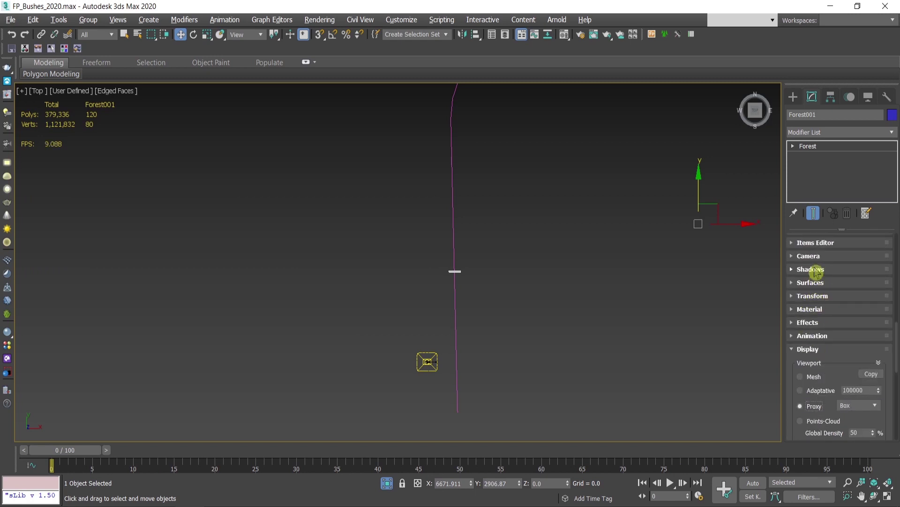
left_click(816, 243)
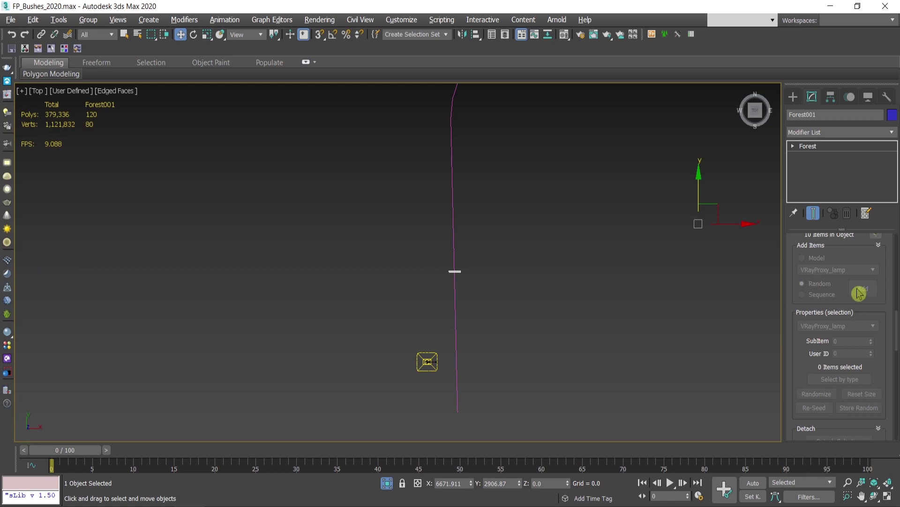
scroll(857, 295, "up", 5)
left_click(821, 303)
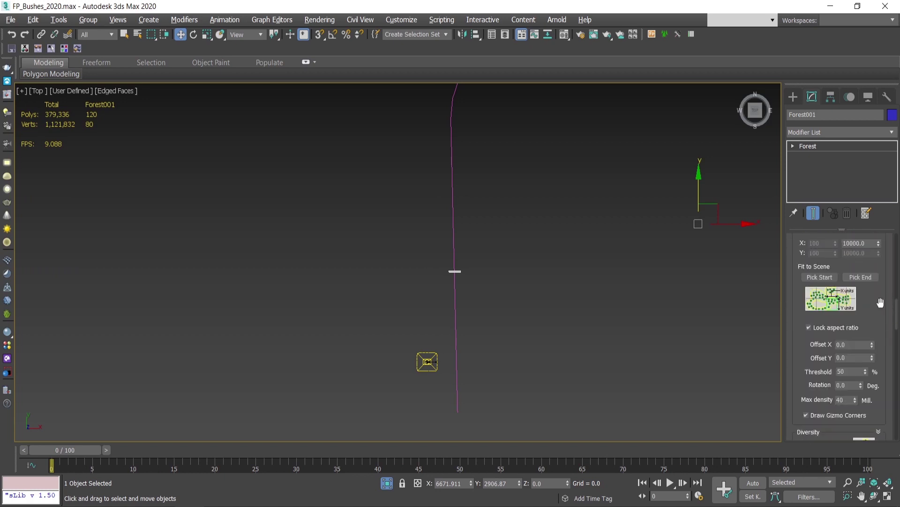
scroll(877, 300, "up", 5)
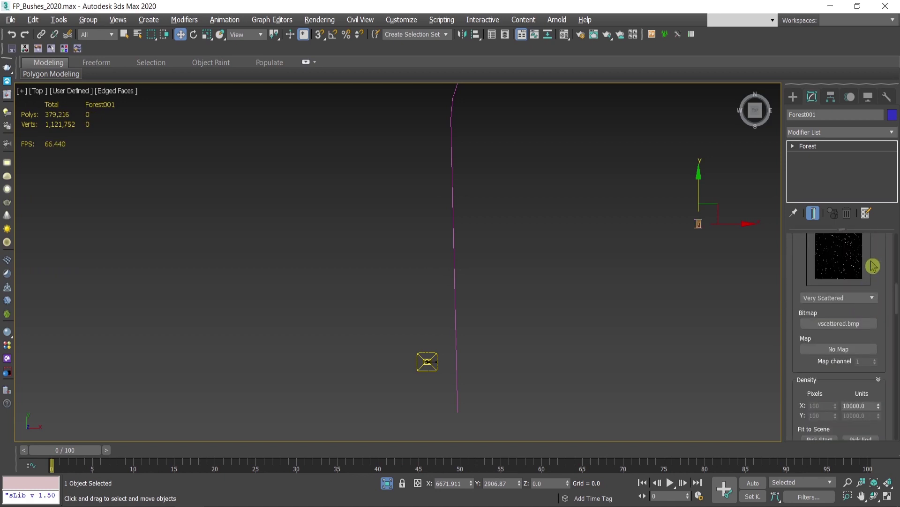
scroll(873, 268, "up", 2)
left_click(839, 258)
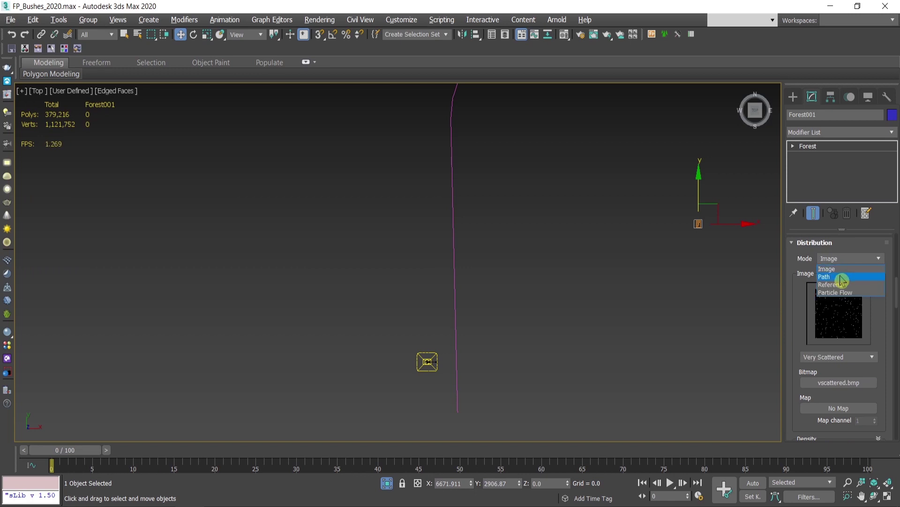
left_click(841, 277)
left_click(802, 338)
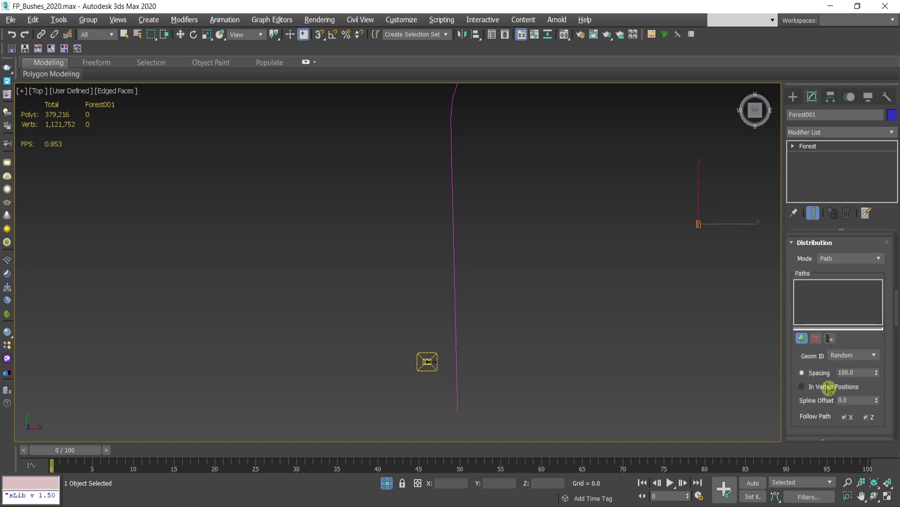
left_click(454, 310)
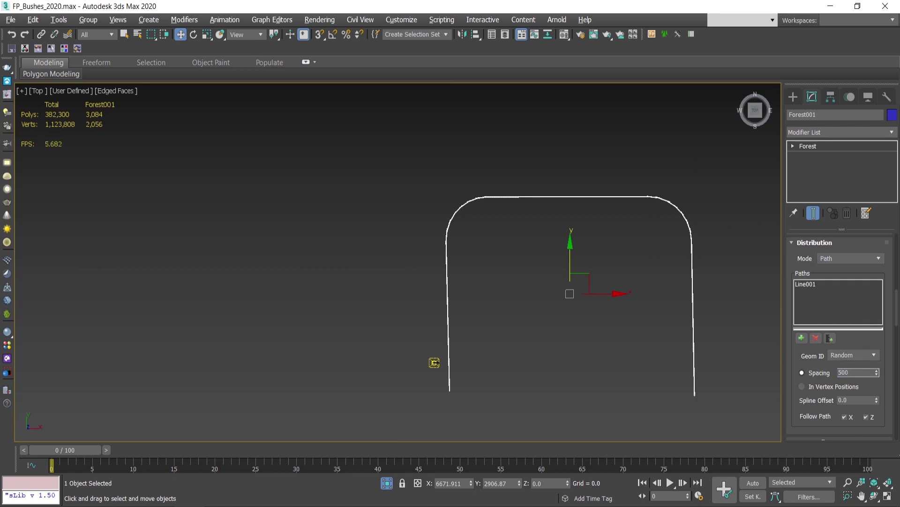
Set the spacing of the forest items along the path to 1000.
key("Return")
type("100")
key("Return")
type("1000")
key("Return")
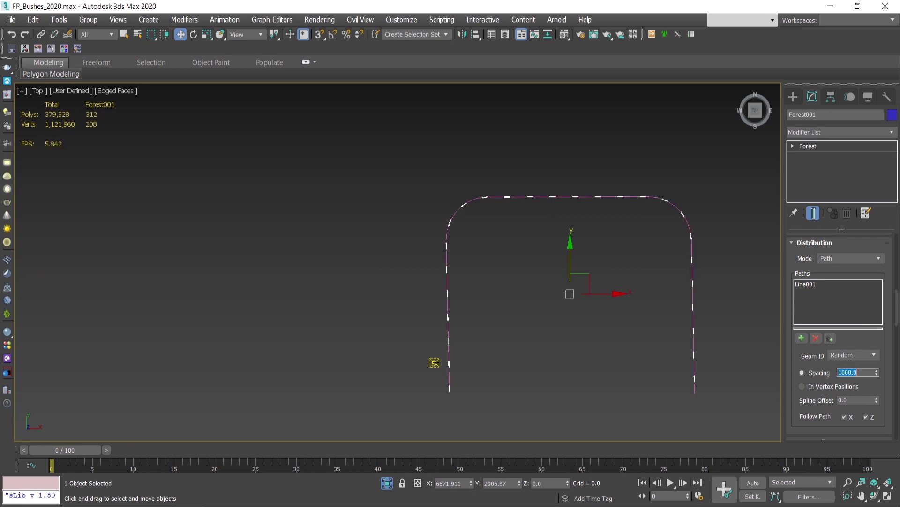
middle_click_drag(497, 303, 476, 304)
scroll(434, 350, "up", 4)
scroll(438, 354, "down", 3)
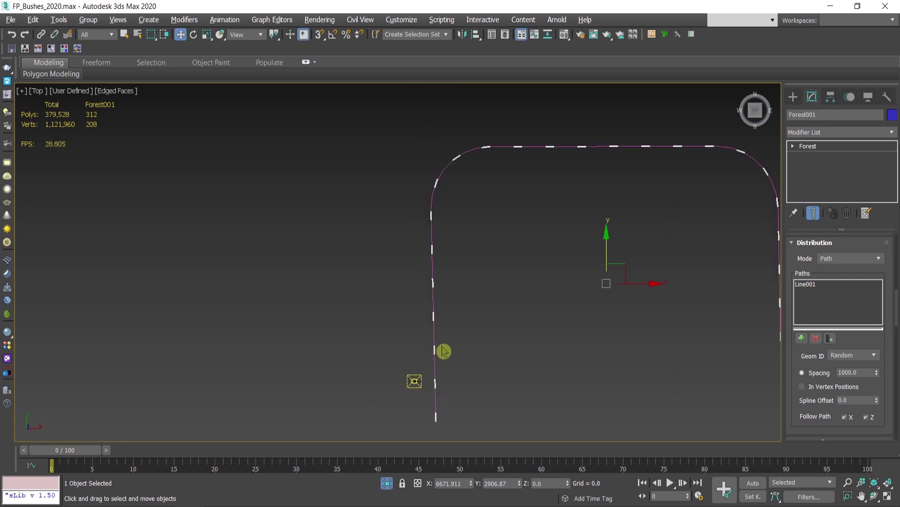
middle_click_drag(569, 349, 548, 335)
Collapse the forest's distribution and items editor settings, expand its transform settings and enable rotation.
scroll(818, 316, "down", 1)
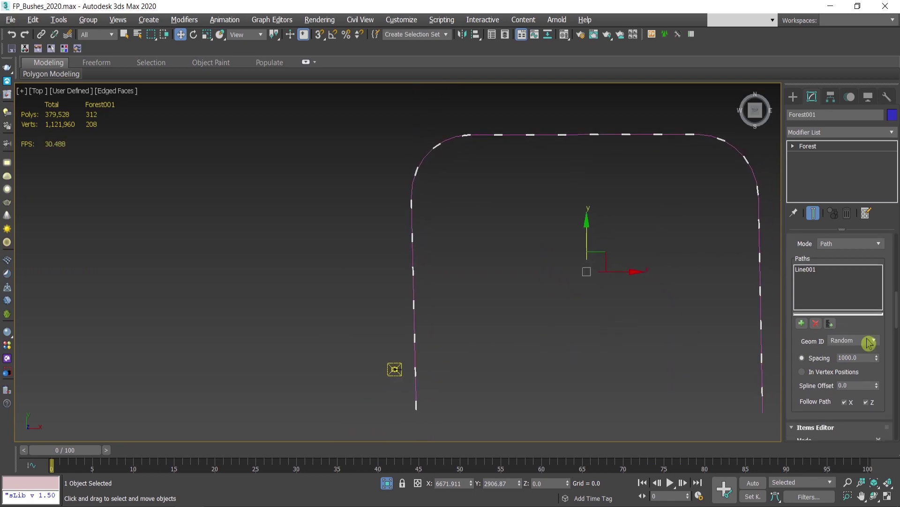
scroll(824, 296, "up", 5)
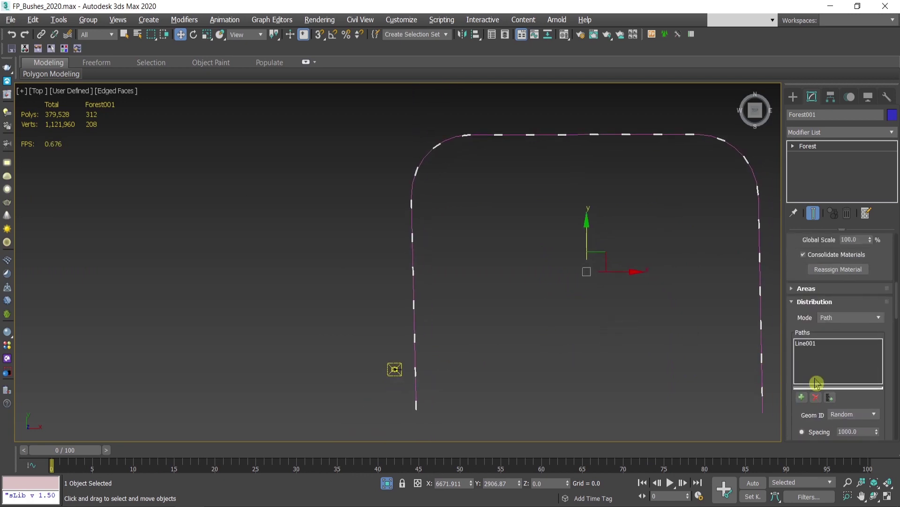
left_click(815, 302)
left_click(820, 319)
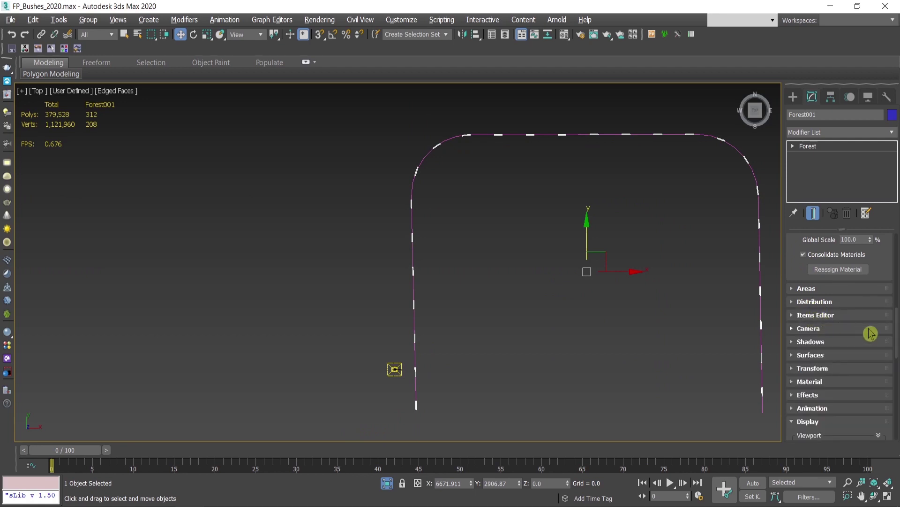
scroll(870, 333, "down", 5)
left_click(824, 294)
scroll(880, 327, "down", 5)
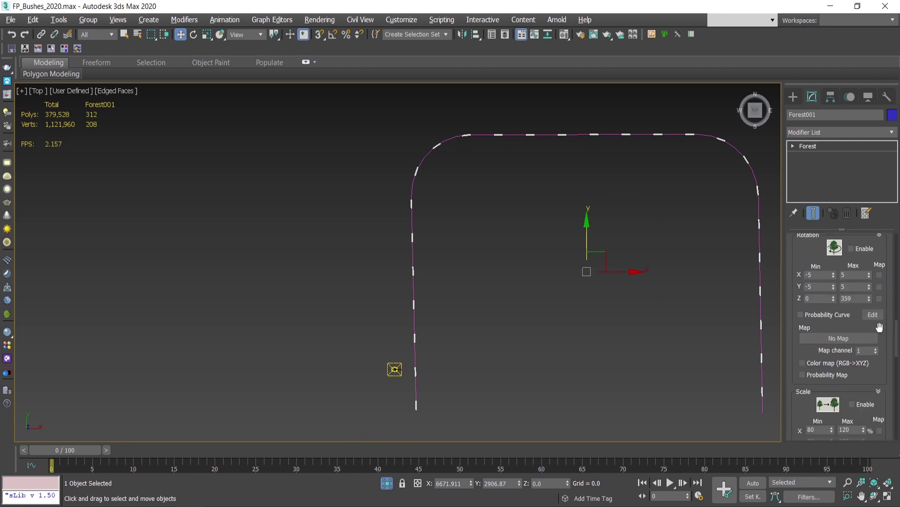
scroll(884, 307, "down", 12)
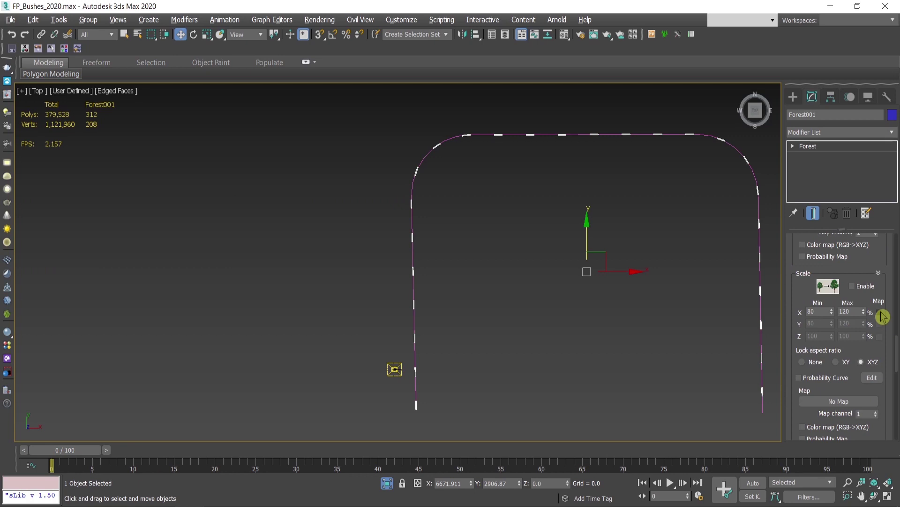
scroll(879, 312, "up", 10)
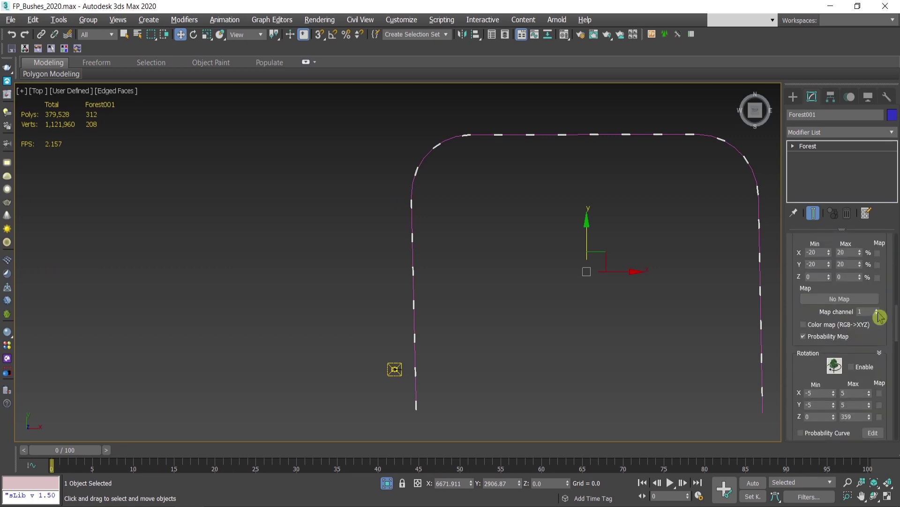
scroll(883, 337, "down", 2)
left_click(860, 340)
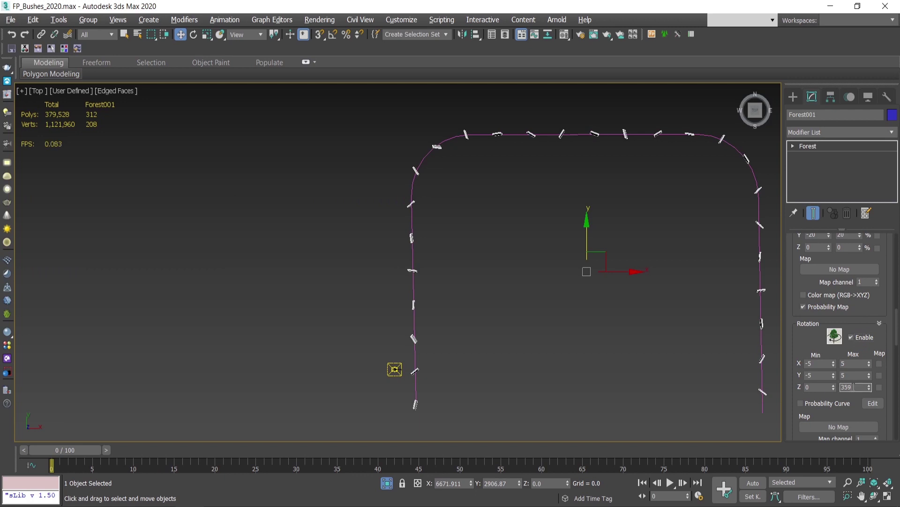
Set the rotation minimum and maximum to 0 for X and Y and to 90 for Z, turning the lamps across the path.
type("90")
key("Return")
left_click(820, 374)
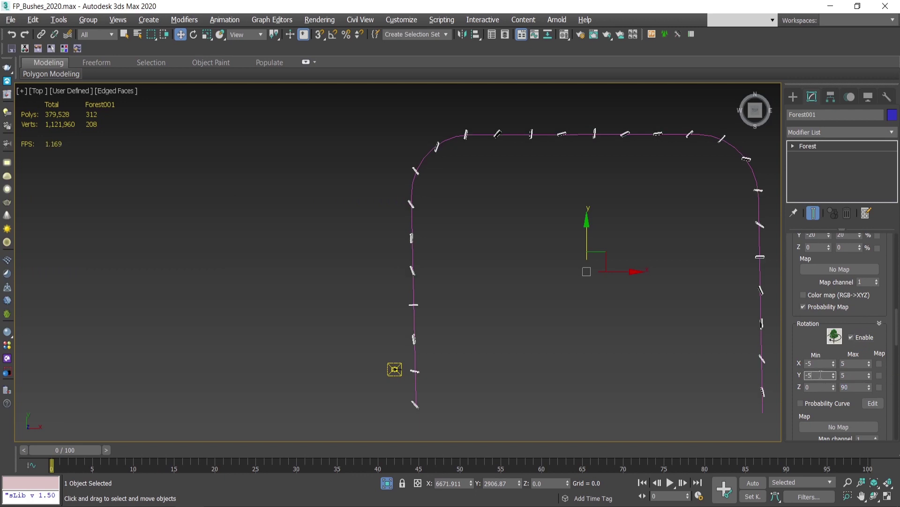
left_click_drag(833, 365, 795, 361)
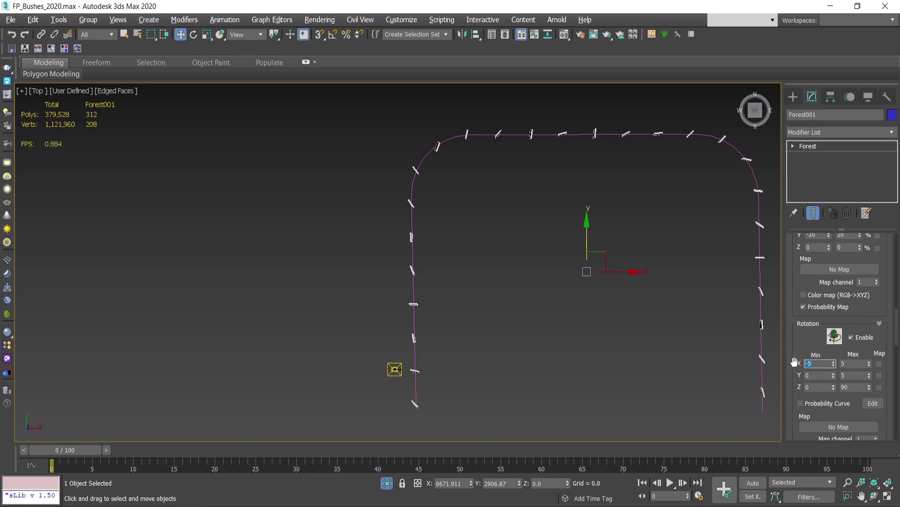
type("0")
left_click_drag(851, 365, 829, 375)
type("0")
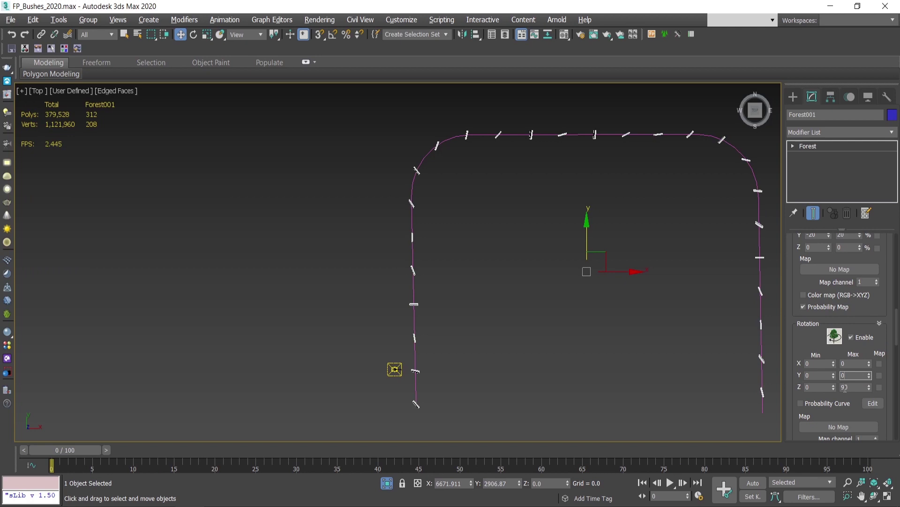
left_click_drag(821, 385, 797, 387)
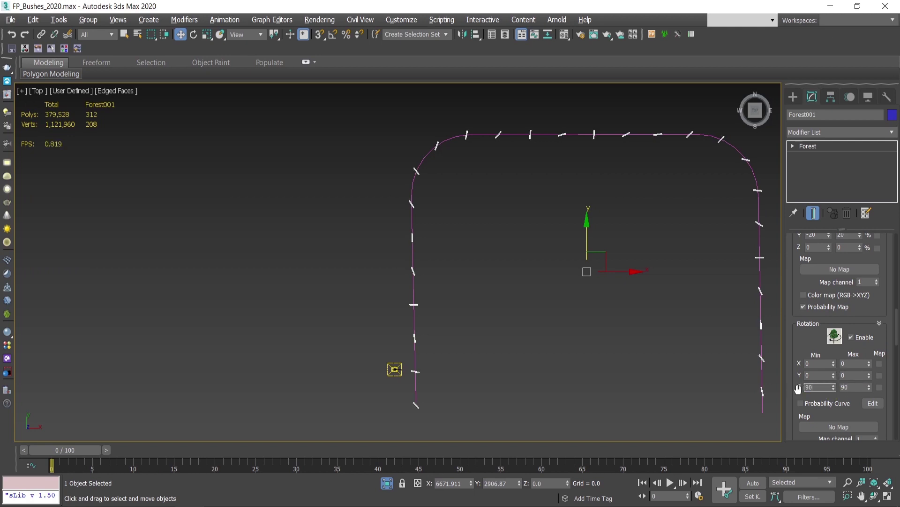
key("Return")
middle_click_drag(595, 380, 541, 376)
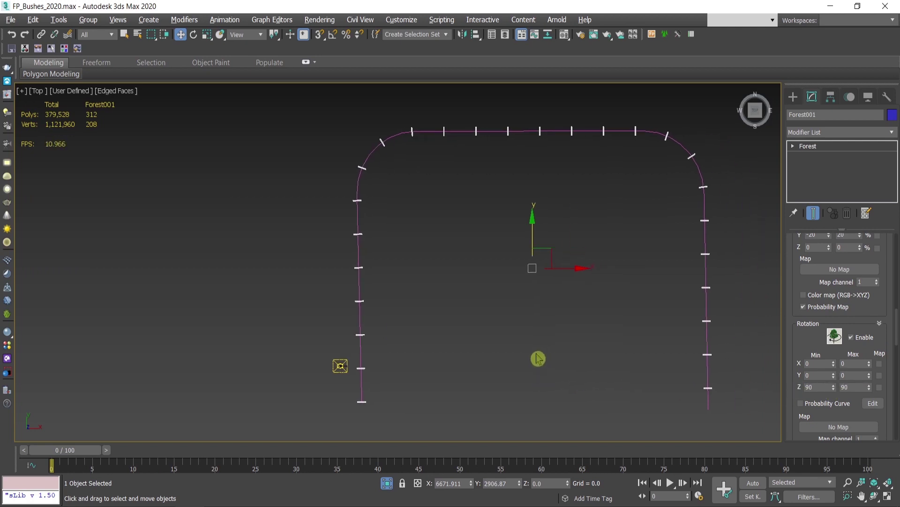
scroll(331, 370, "up", 10)
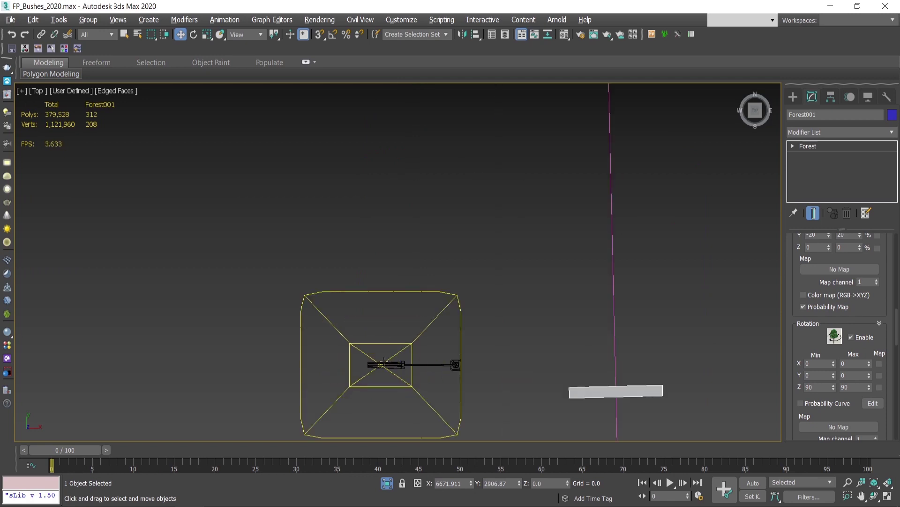
scroll(510, 366, "down", 10)
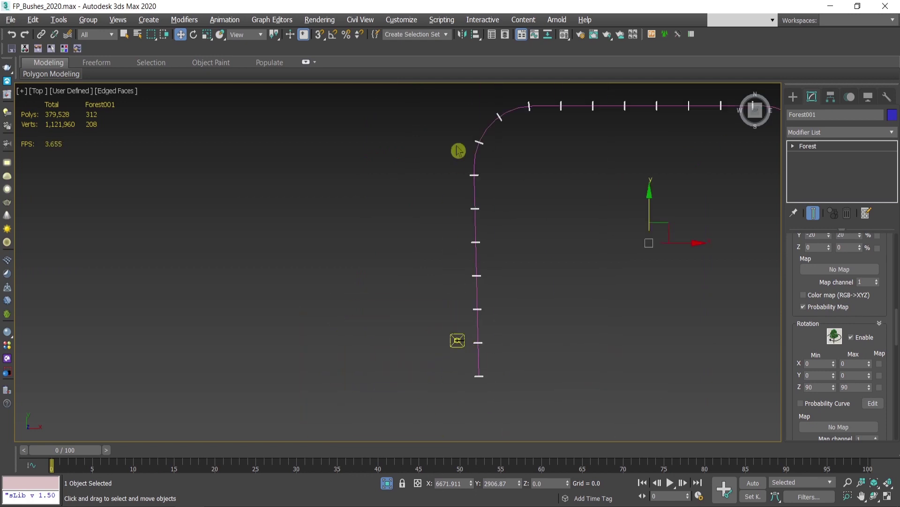
middle_click_drag(672, 144, 496, 195)
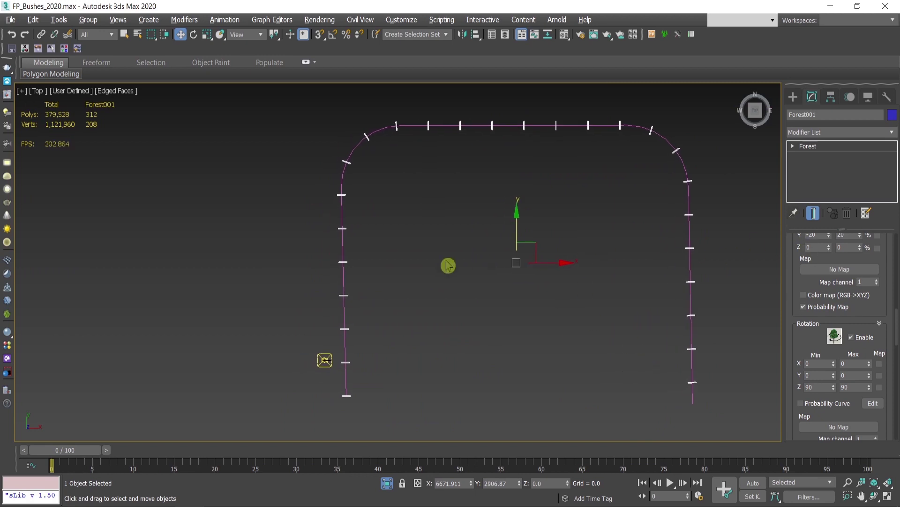
Set the forest's viewport display to Mesh to show the real lamp geometry along the path.
scroll(387, 268, "down", 3)
middle_click_drag(387, 268, 686, 287, "alt")
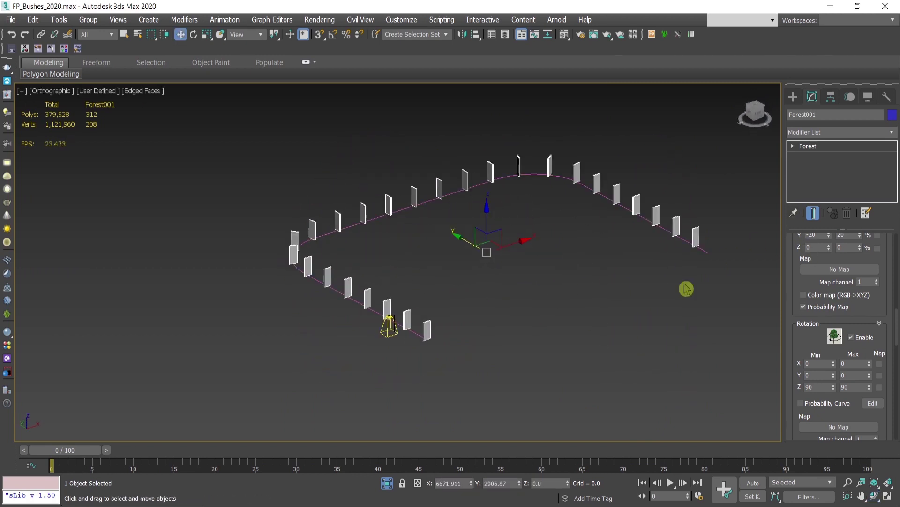
scroll(863, 311, "down", 1)
scroll(863, 311, "down", 10)
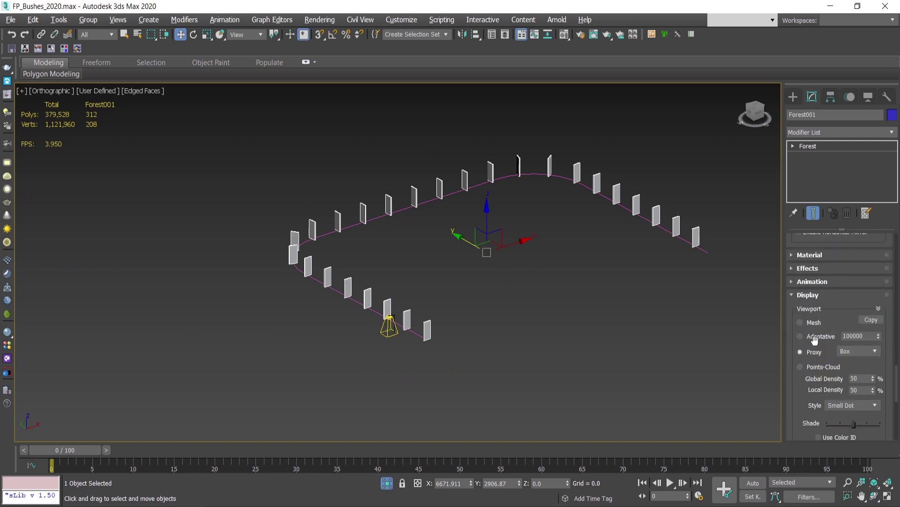
left_click(860, 352)
left_click(817, 324)
left_click(815, 324)
scroll(394, 325, "up", 5)
scroll(400, 329, "down", 5)
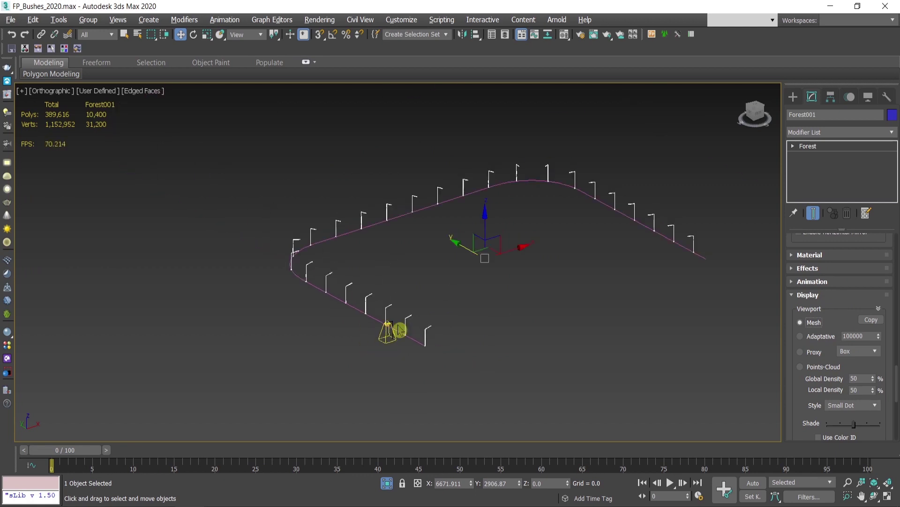
middle_click_drag(561, 254, 532, 265)
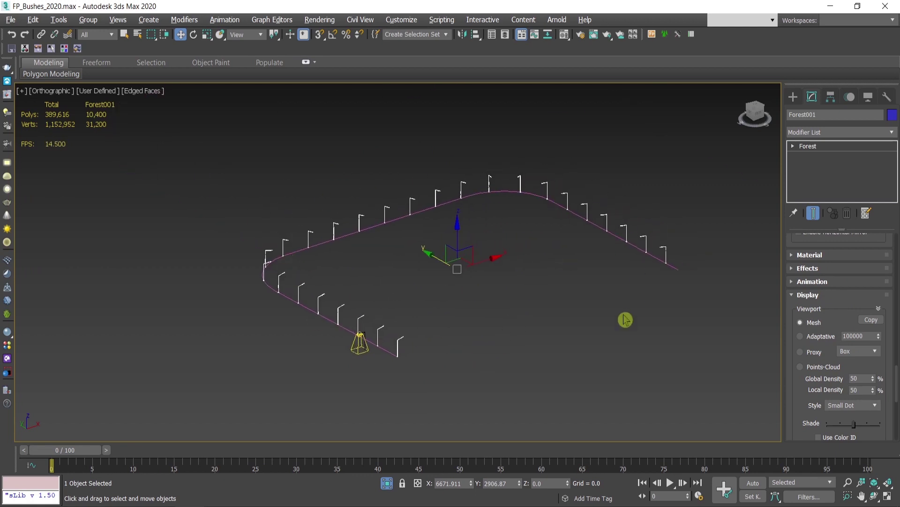
scroll(361, 327, "up", 4)
scroll(361, 329, "down", 3)
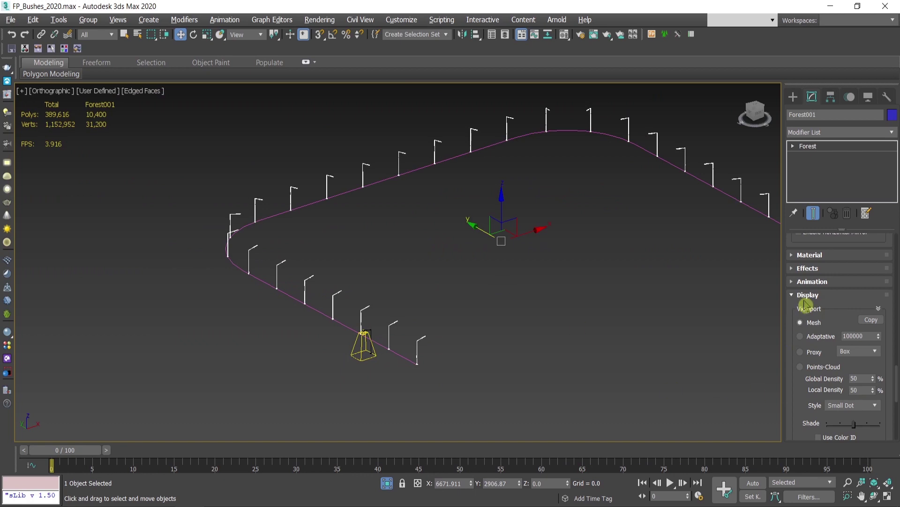
Collapse the forest's display settings and bring up the utilities with the forest still selected.
left_click(805, 301)
left_click(886, 99)
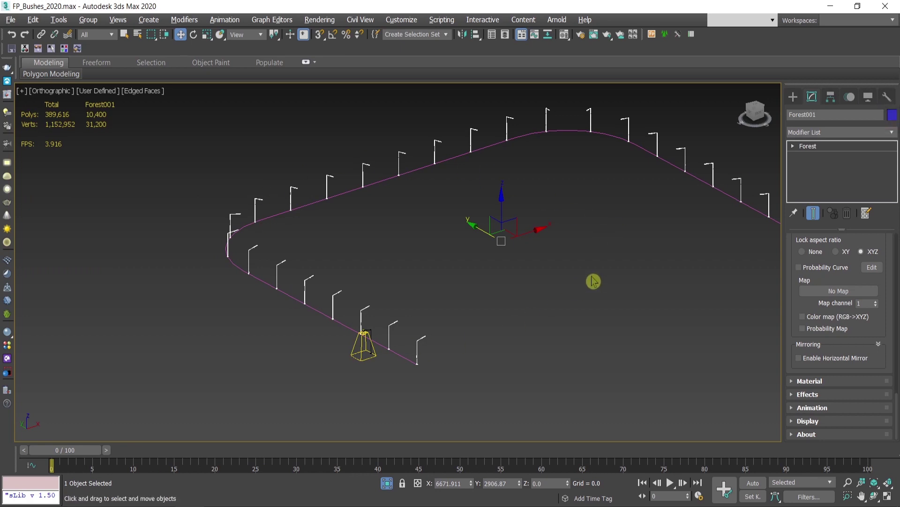
middle_click_drag(593, 280, 511, 297)
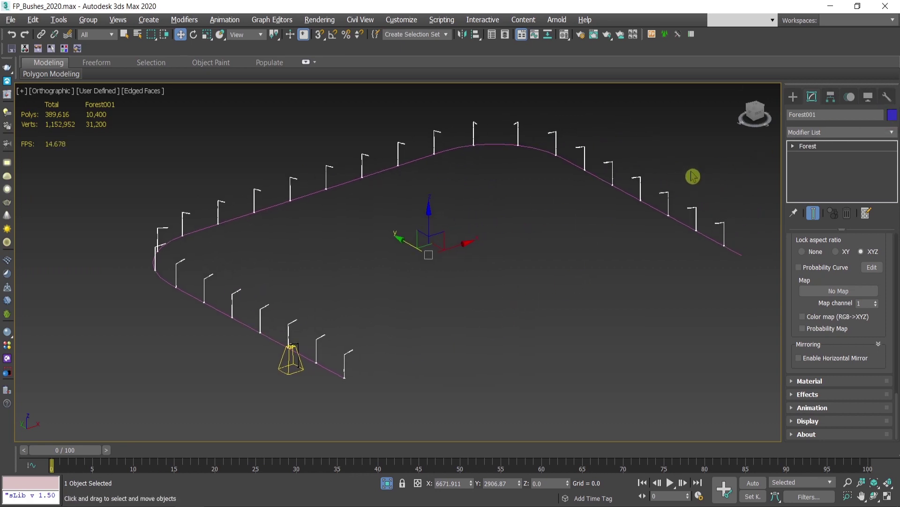
left_click(793, 97)
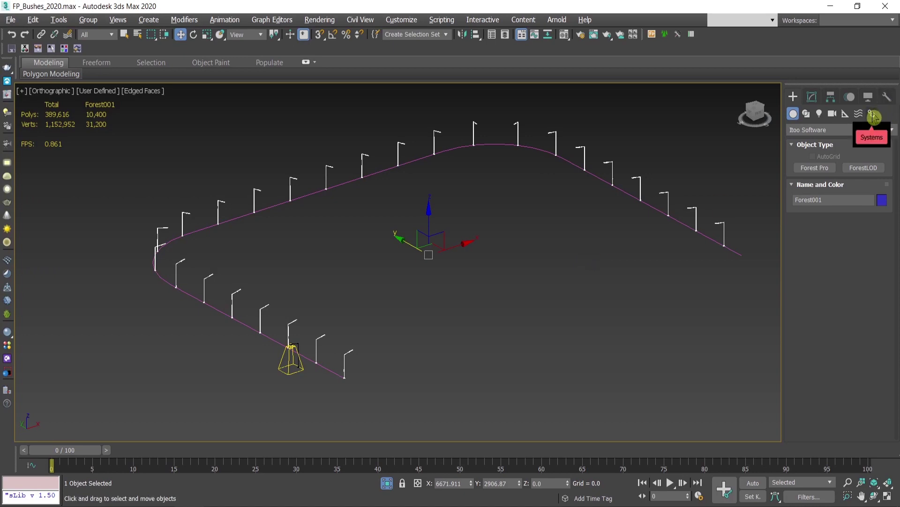
left_click(874, 117)
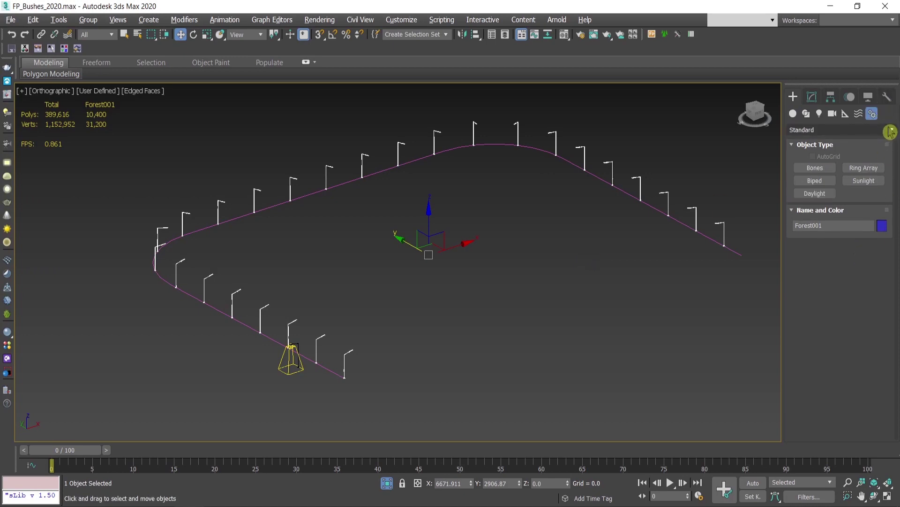
left_click(887, 96)
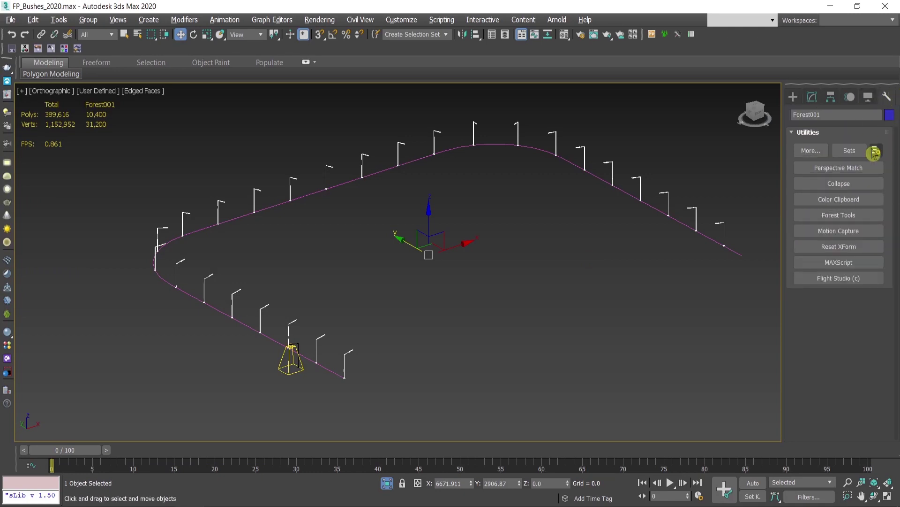
left_click(856, 216)
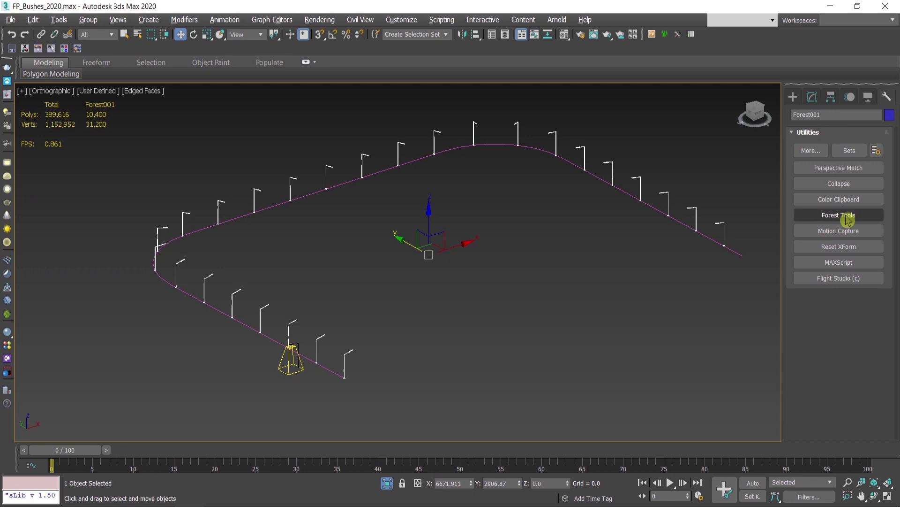
Configure the utility button set with iToo Software's Forest Tools on the fourth button and accept it.
left_click(877, 153)
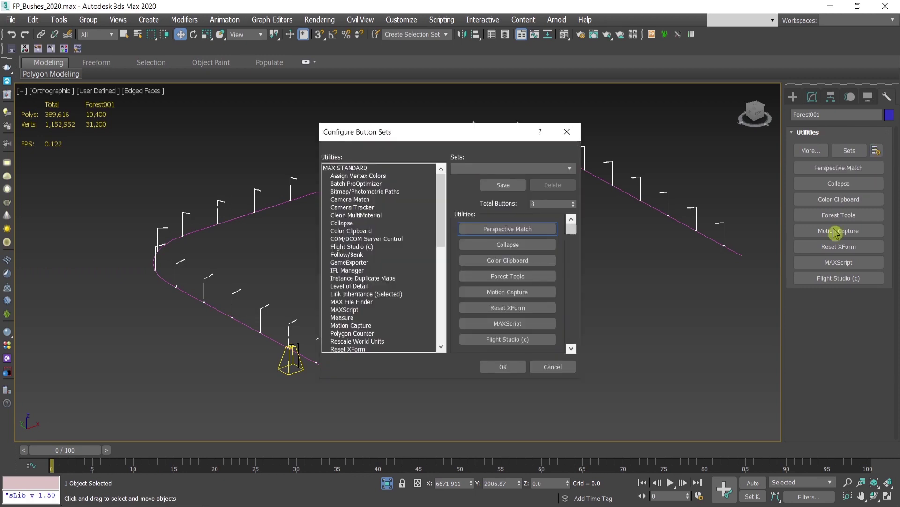
scroll(354, 279, "down", 5)
left_click(355, 271)
left_click(356, 300)
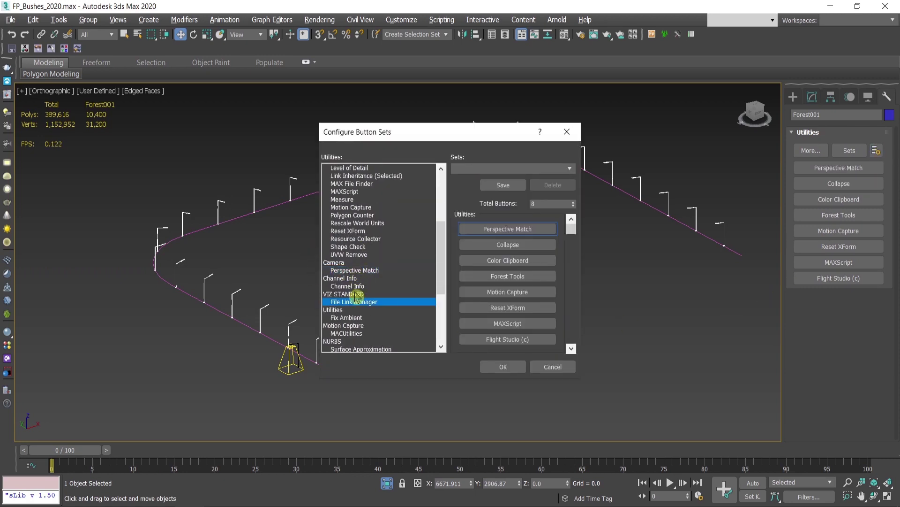
left_click(382, 317)
scroll(382, 317, "down", 5)
left_click(381, 341)
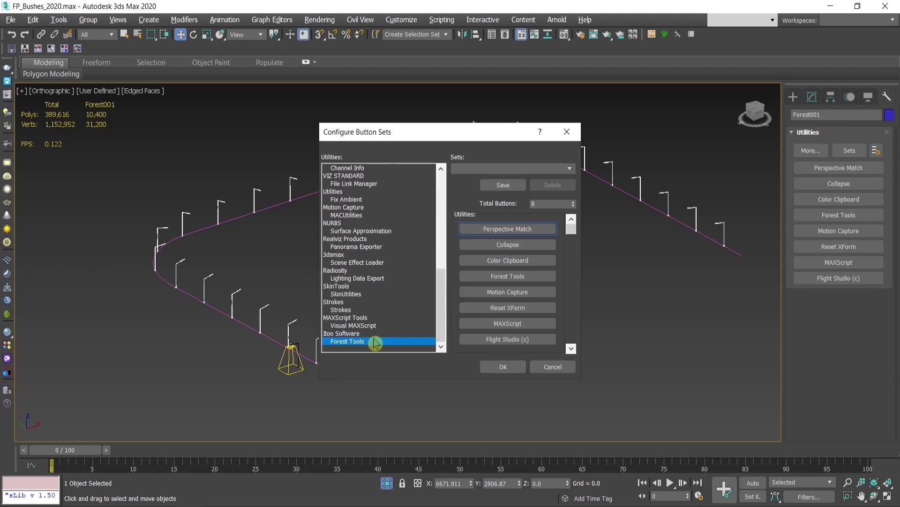
left_click_drag(354, 341, 503, 260)
left_click(511, 276)
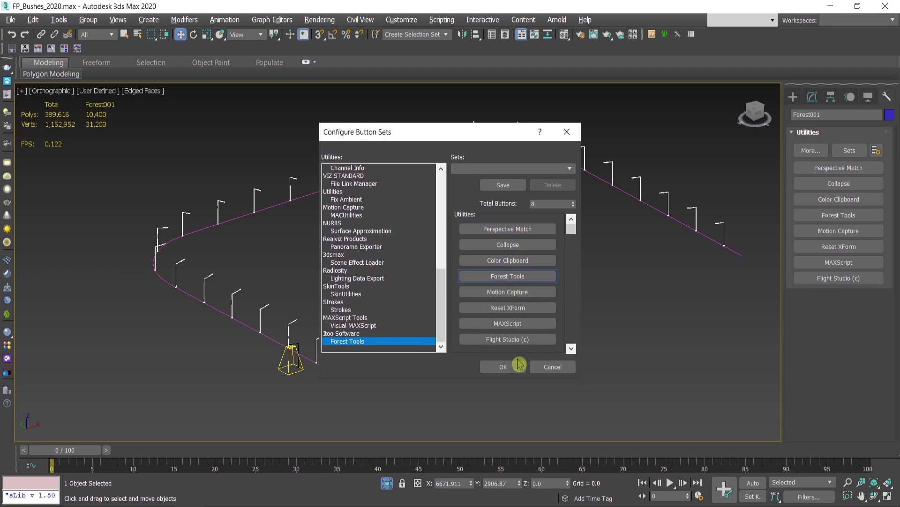
left_click(504, 366)
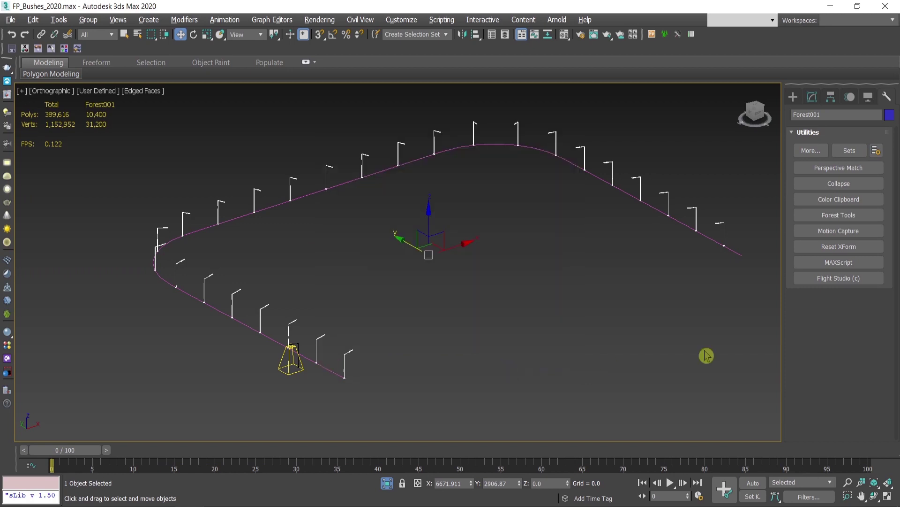
Open the Forest Tools utility and set its instantiation output to Individual objects.
left_click(849, 217)
scroll(868, 393, "down", 1)
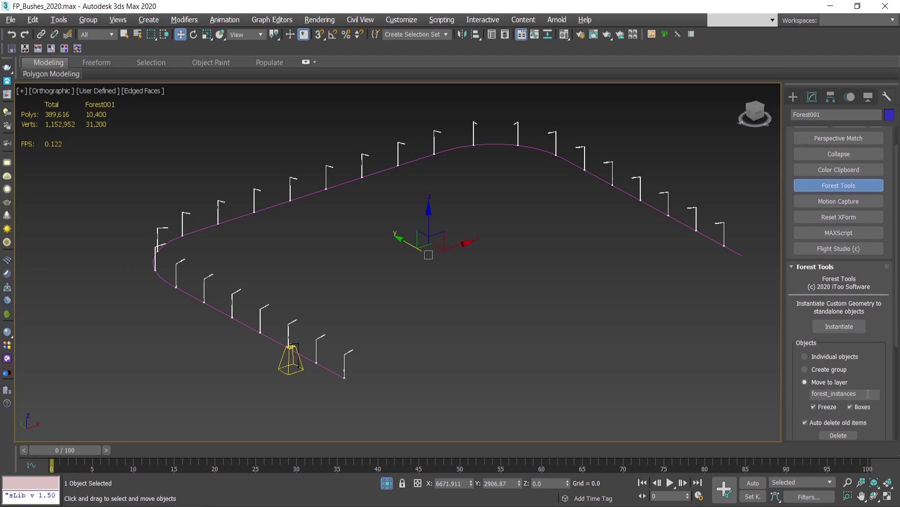
left_click(813, 358)
Turn off Freeze and instantiate the forest's street lamps as individual objects, accepting the deletion of previously created instances.
left_click(829, 408)
left_click(856, 333)
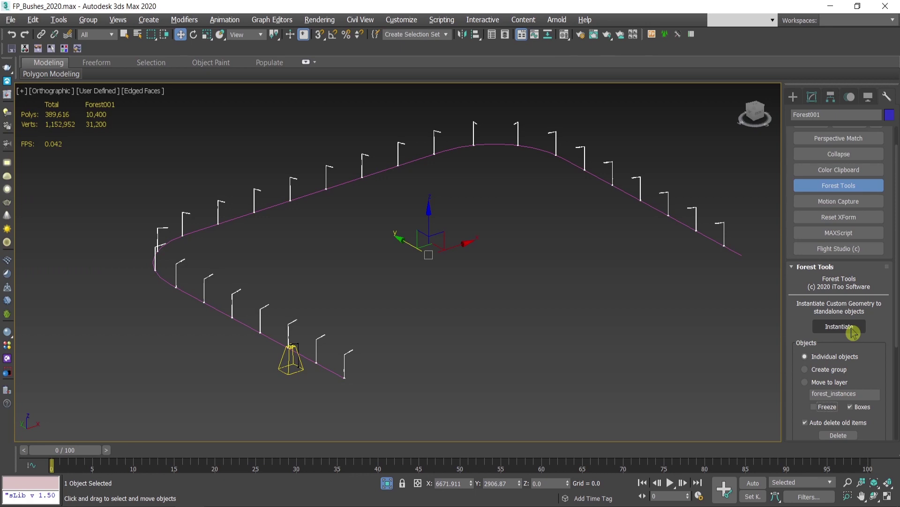
left_click(853, 328)
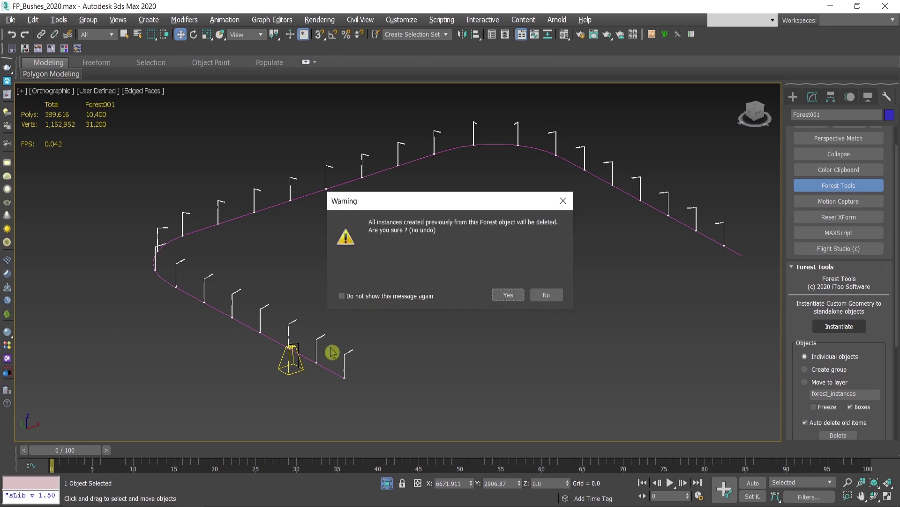
left_click(512, 295)
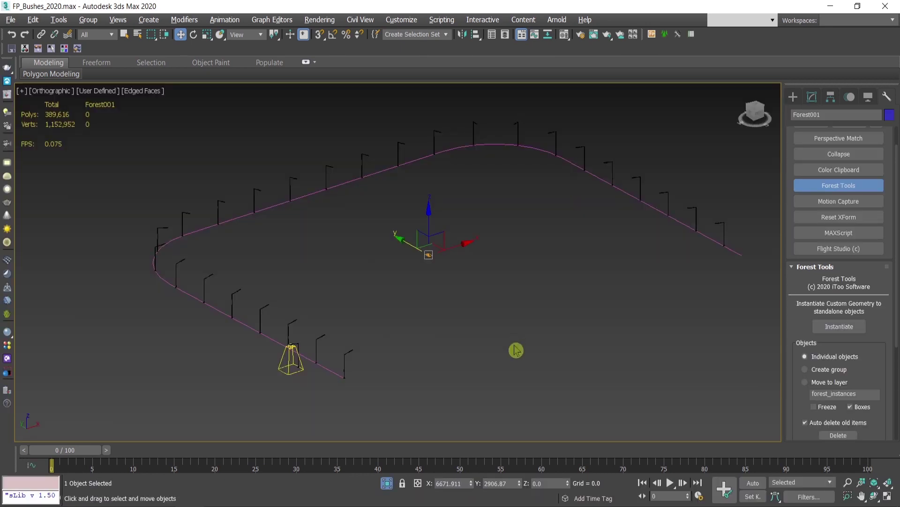
Select one of the instantiated street lamps, inspect it up close, and select all similar lamps along the path.
middle_click_drag(474, 305, 477, 309)
left_click(354, 368)
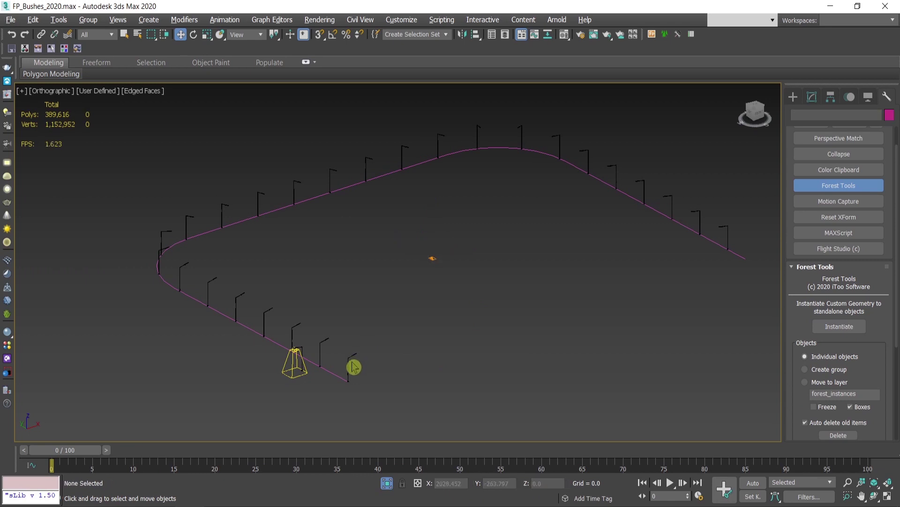
left_click(348, 359)
left_click(431, 346)
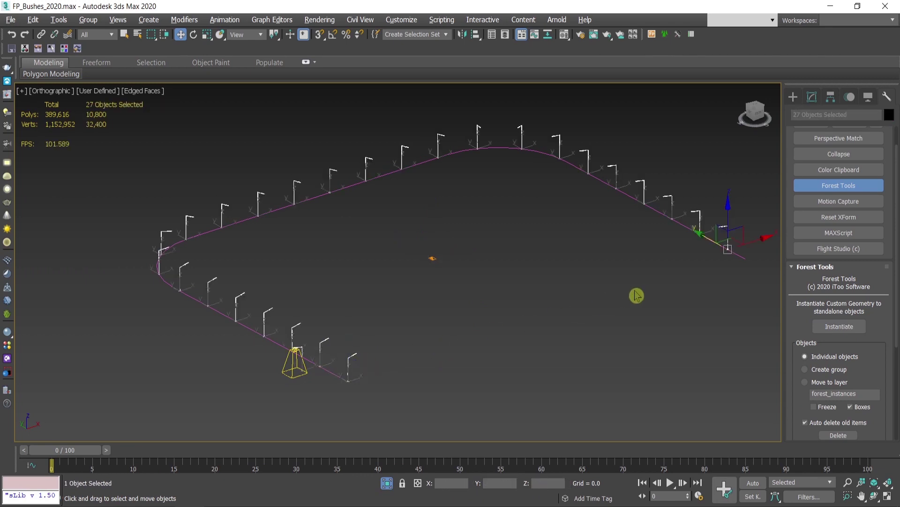
scroll(346, 359, "up", 3)
left_click(352, 385)
scroll(344, 389, "up", 5)
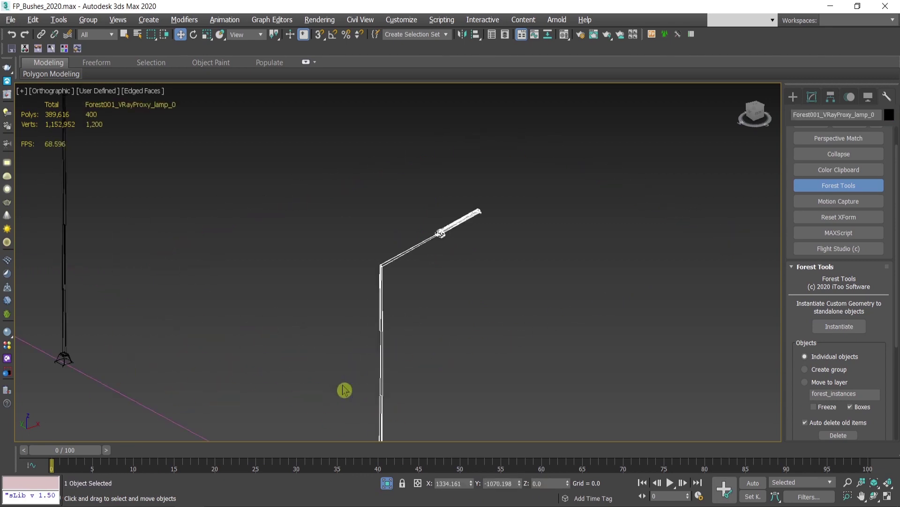
scroll(394, 350, "down", 6)
scroll(393, 349, "down", 4)
key("ctrl+q")
middle_click_drag(643, 300, 605, 311)
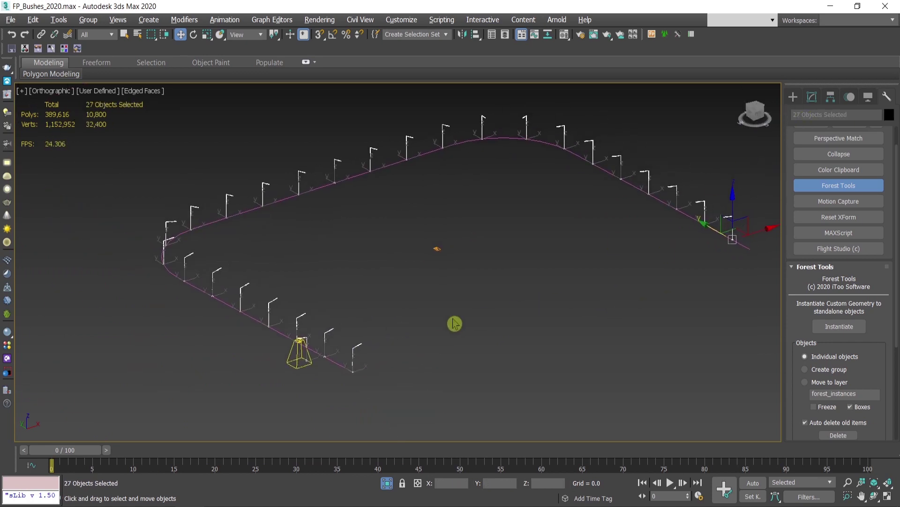
Open the objectReplacer script and pick the V-Ray light by the original lamp as the single replacement object.
left_click(78, 48)
left_click_drag(265, 254, 53, 14)
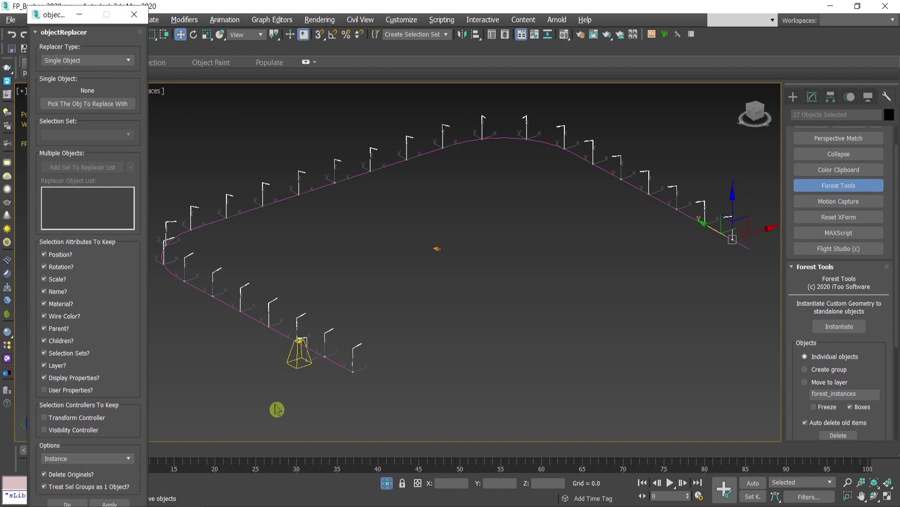
scroll(302, 381, "up", 5)
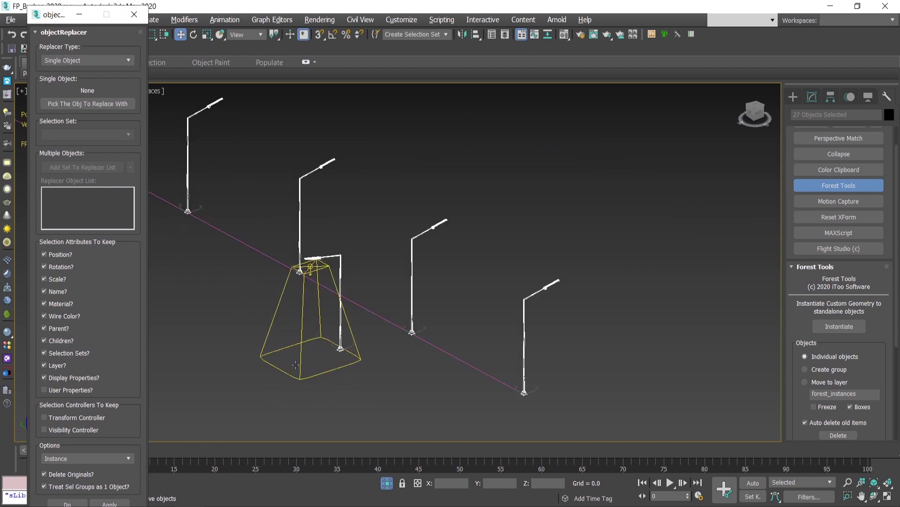
left_click(346, 401)
left_click(270, 366)
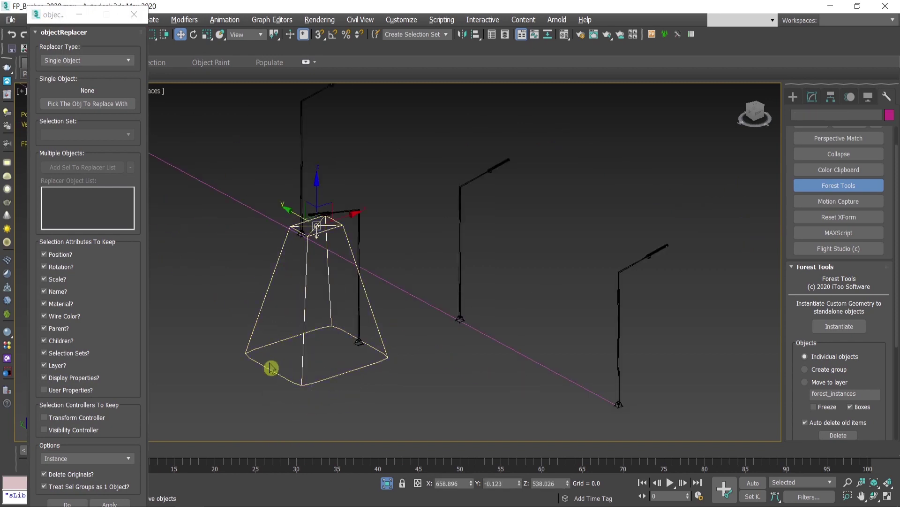
left_click(105, 104)
right_click(309, 302)
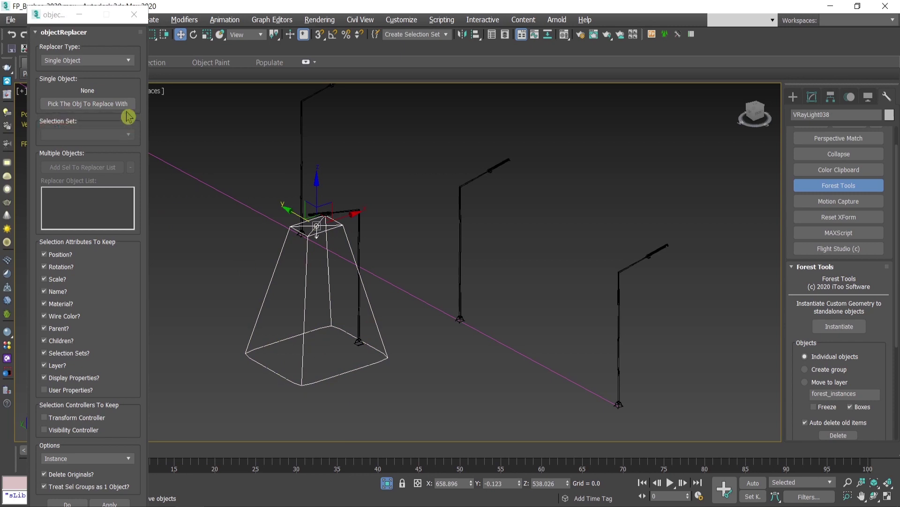
left_click(101, 104)
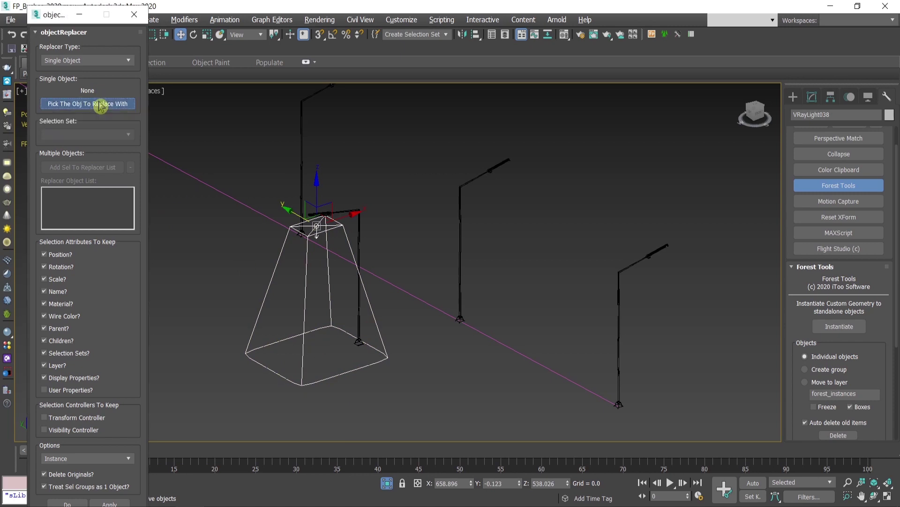
left_click(303, 380)
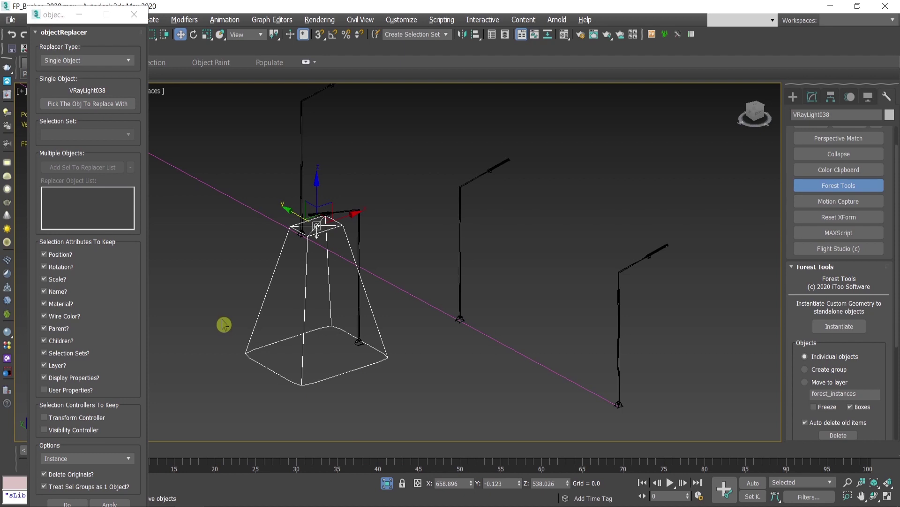
Keep only Position, Wire Color and Layer among the replacer's selection attributes, and turn off Delete Originals.
scroll(215, 329, "down", 3)
scroll(392, 400, "down", 3)
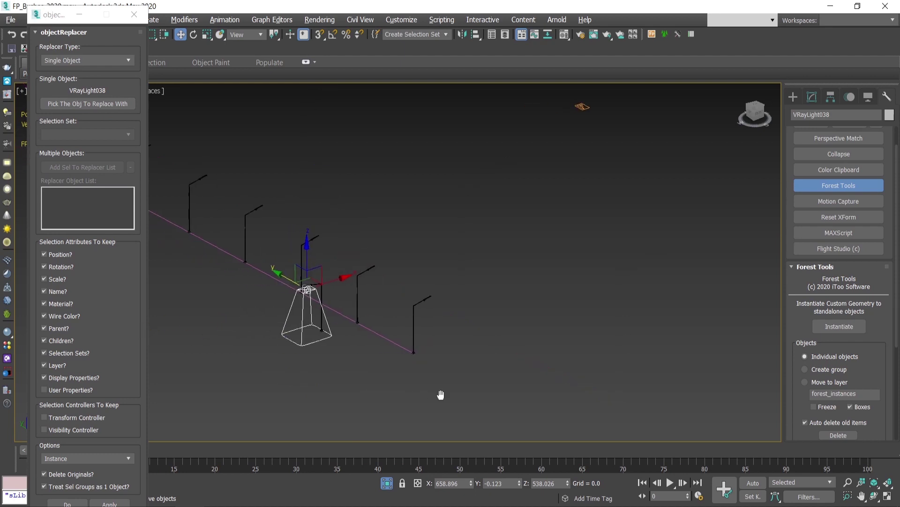
left_click(64, 267)
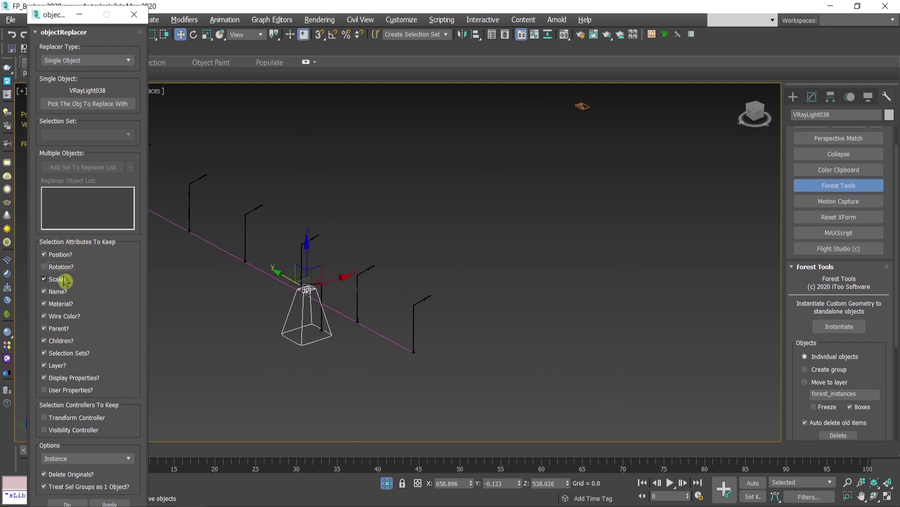
left_click(64, 280)
left_click(60, 292)
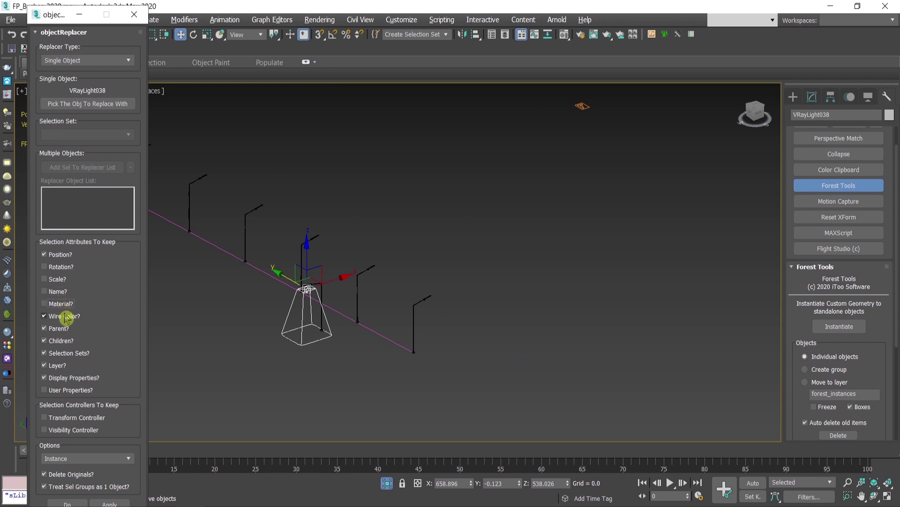
left_click(63, 341)
left_click(68, 353)
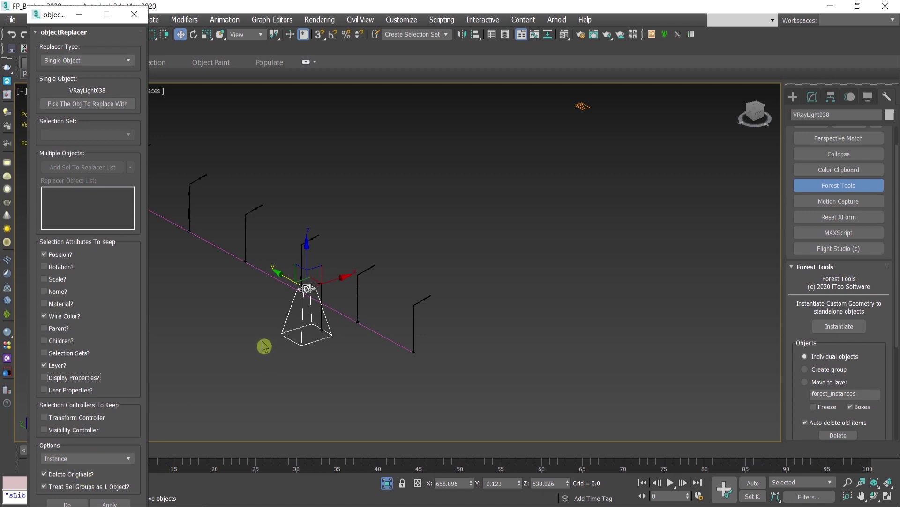
left_click(73, 473)
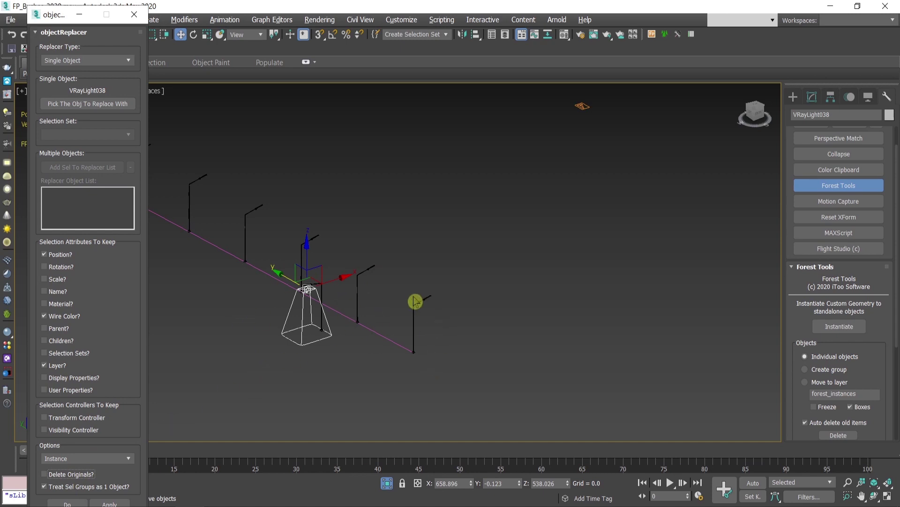
Select all the street lamp instances and apply the replacer to place an instanced V-Ray light at each one.
left_click(370, 272)
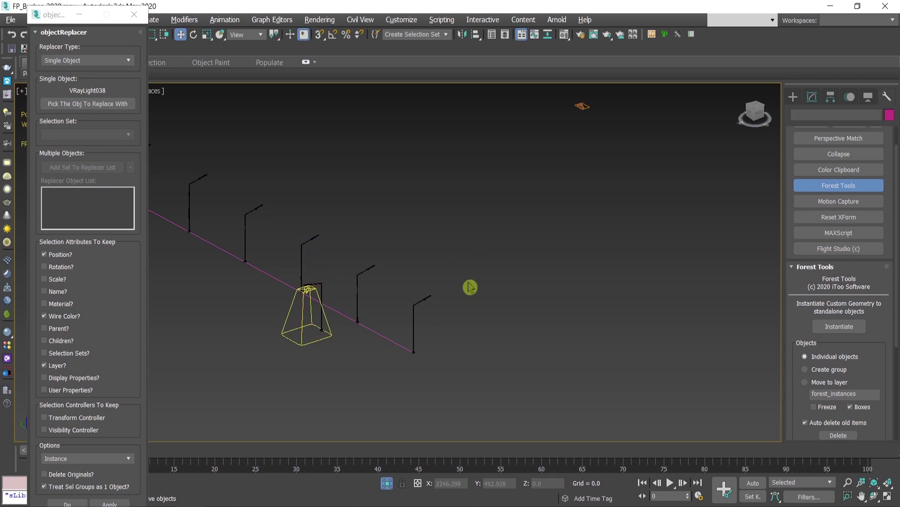
left_click_drag(464, 277, 422, 318)
key("ctrl+q")
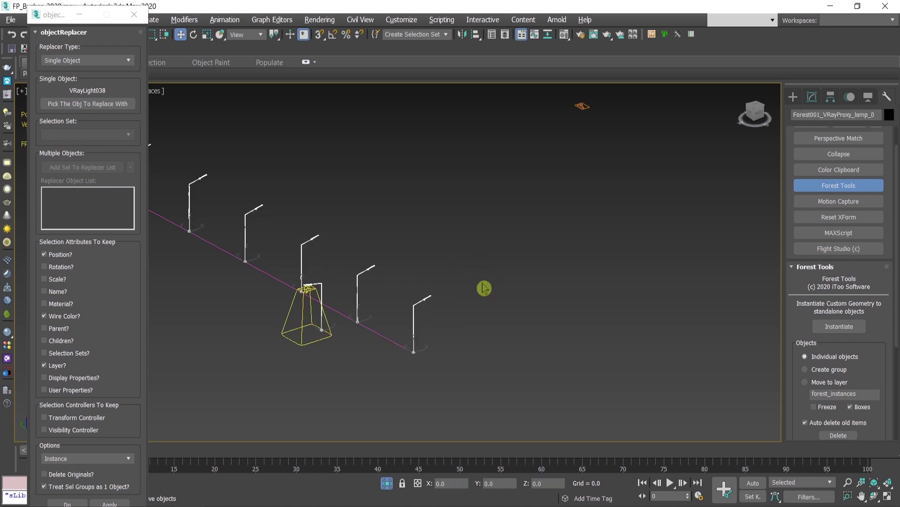
scroll(448, 316, "down", 5)
middle_click_drag(523, 305, 518, 316)
scroll(487, 312, "up", 3)
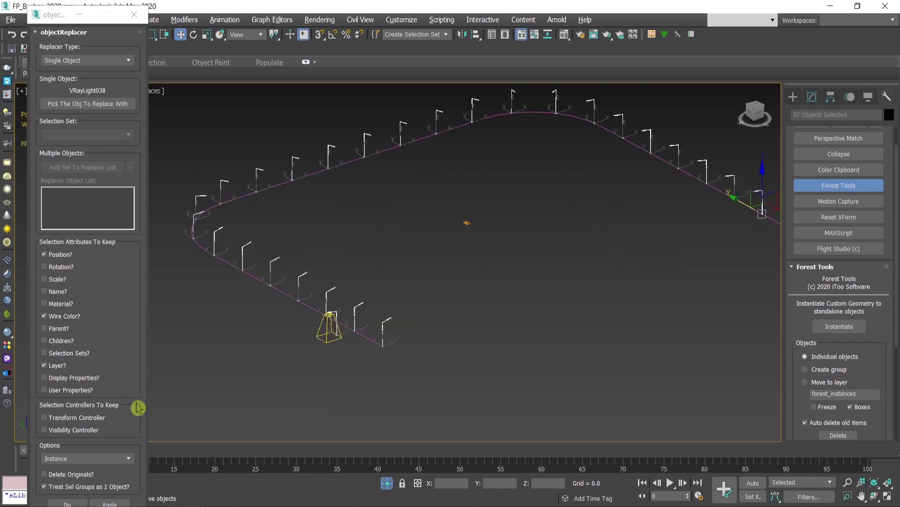
left_click(109, 503)
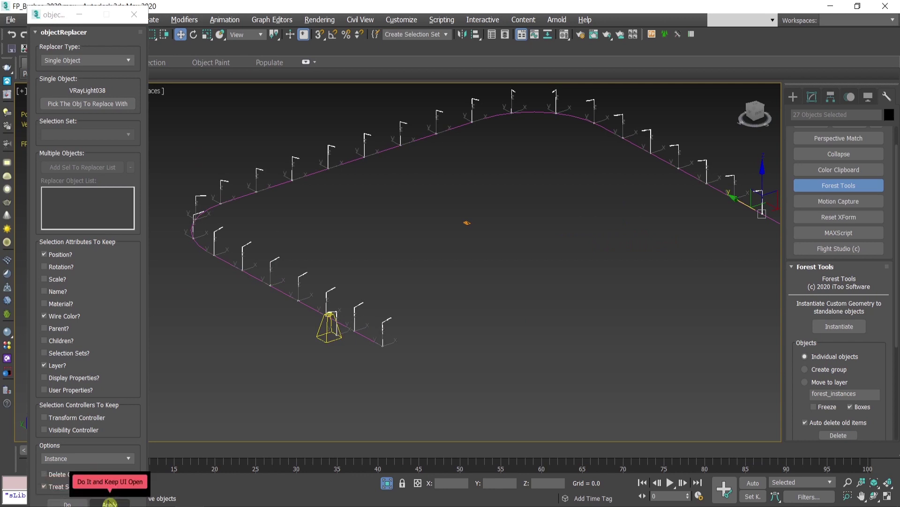
Raise the new lights from the lamp bases to just below the lamp heads in the front view.
middle_click_drag(433, 336, 438, 355)
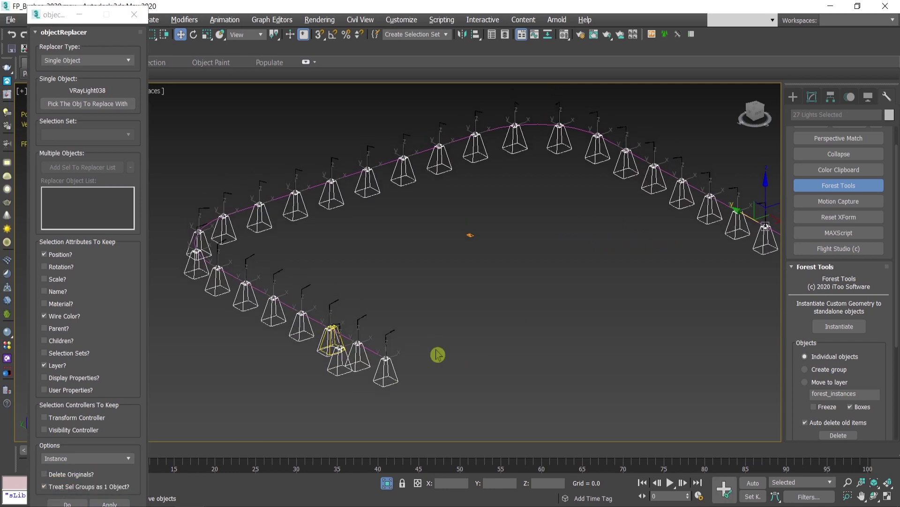
key("f")
scroll(478, 322, "down", 4)
scroll(502, 322, "up", 10)
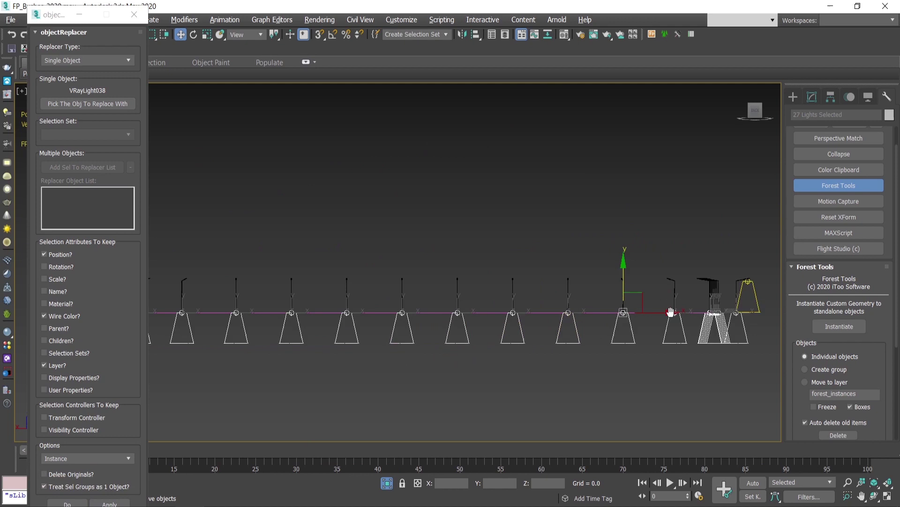
middle_click_drag(633, 301, 628, 323)
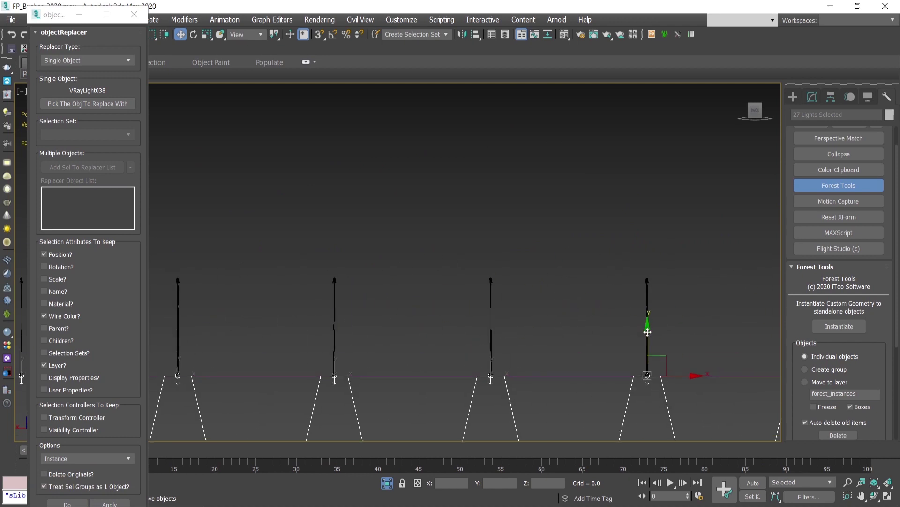
left_click_drag(648, 331, 640, 244)
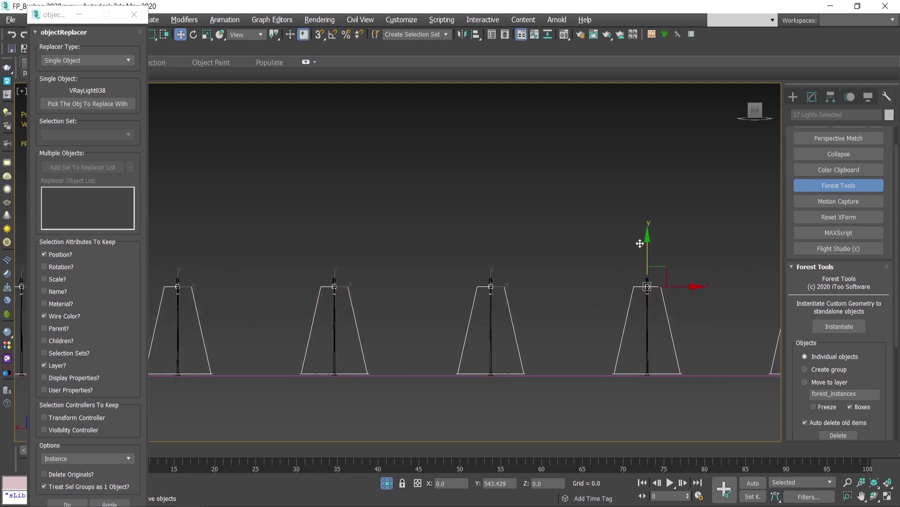
Examine the lights' alignment with the lamp heads from an angled view and from the top.
scroll(481, 263, "up", 8)
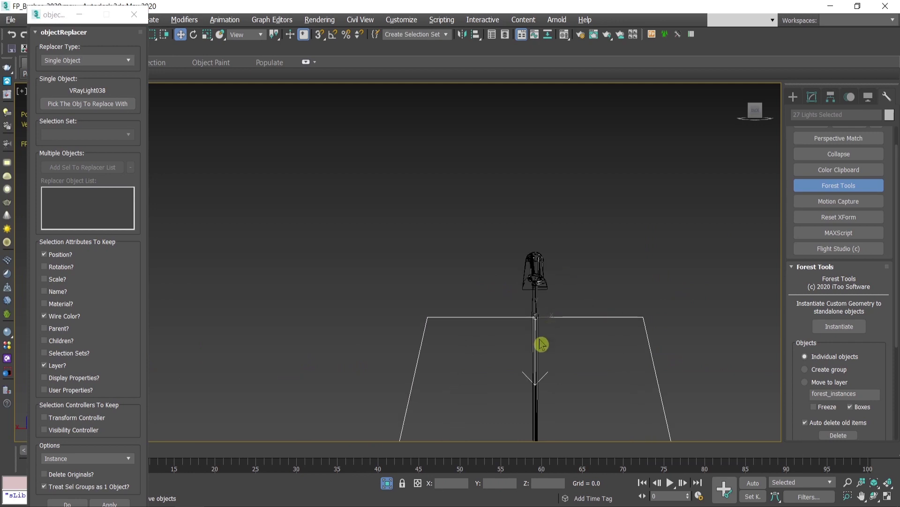
middle_click_drag(538, 310, 426, 291)
scroll(395, 267, "down", 4)
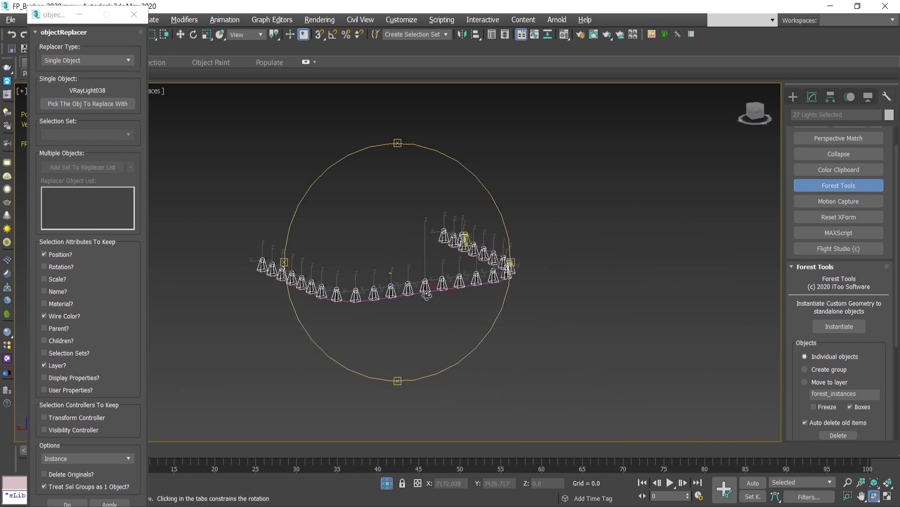
scroll(460, 280, "up", 7)
left_click(600, 303)
scroll(634, 316, "down", 5)
scroll(581, 291, "up", 5)
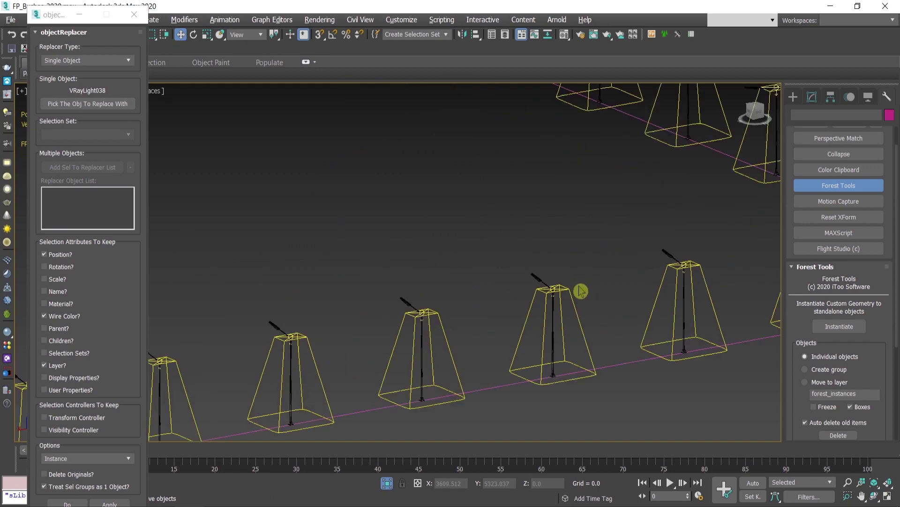
scroll(572, 285, "up", 5)
key("t")
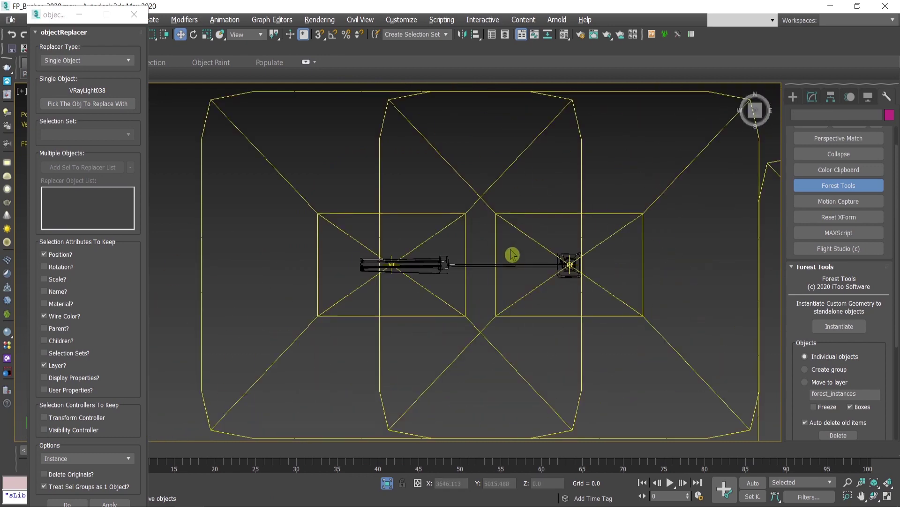
key("z")
scroll(217, 253, "up", 6)
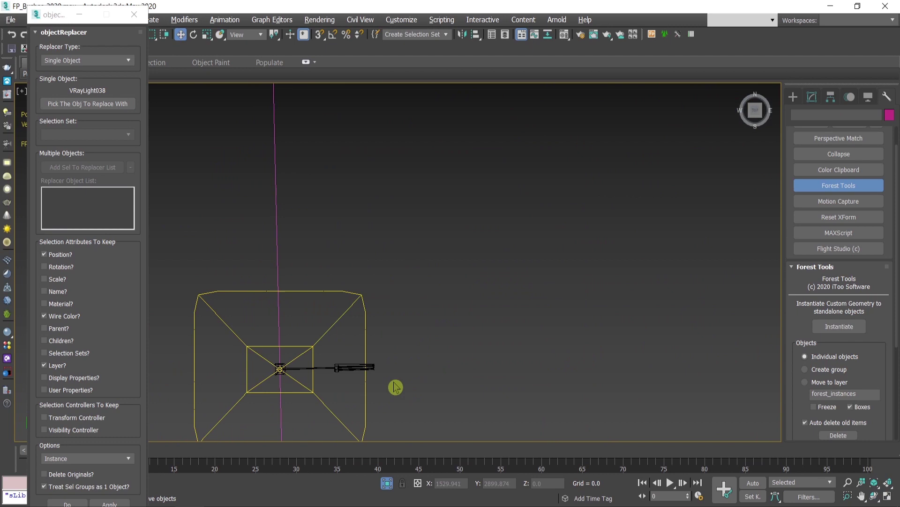
left_click(364, 396)
scroll(445, 310, "down", 4)
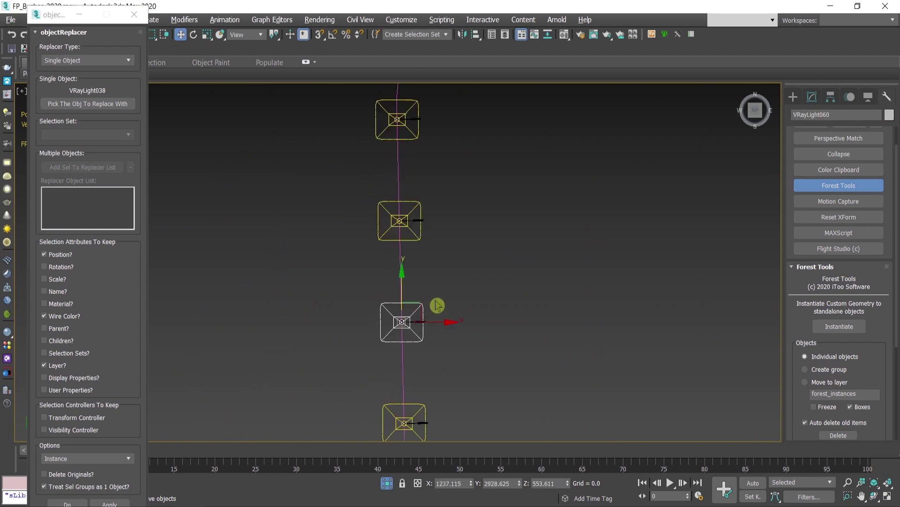
scroll(411, 205, "up", 3)
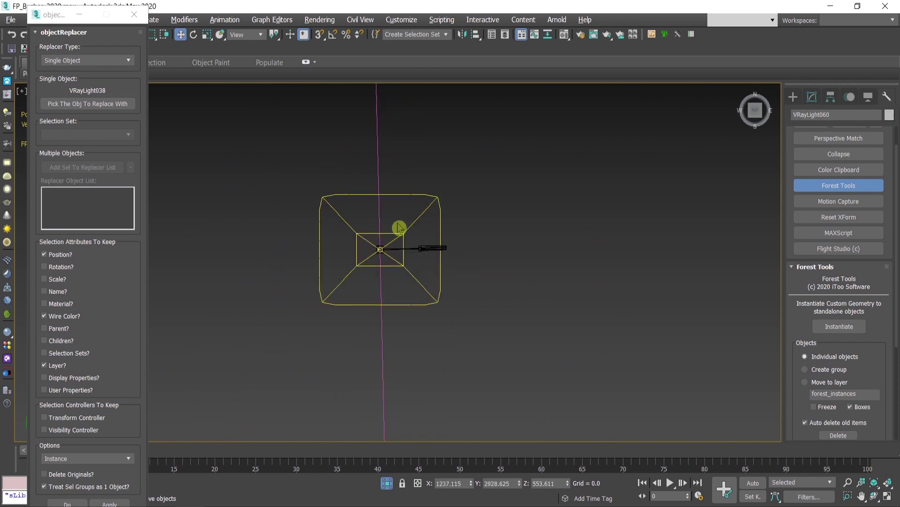
Select all the lights along the path, exclude the original light beside the source lamp, and delete the copies.
scroll(400, 228, "down", 4)
key("ctrl+a")
middle_click_drag(381, 287, 407, 239, "alt")
scroll(363, 265, "up", 5)
middle_click_drag(405, 306, 405, 313)
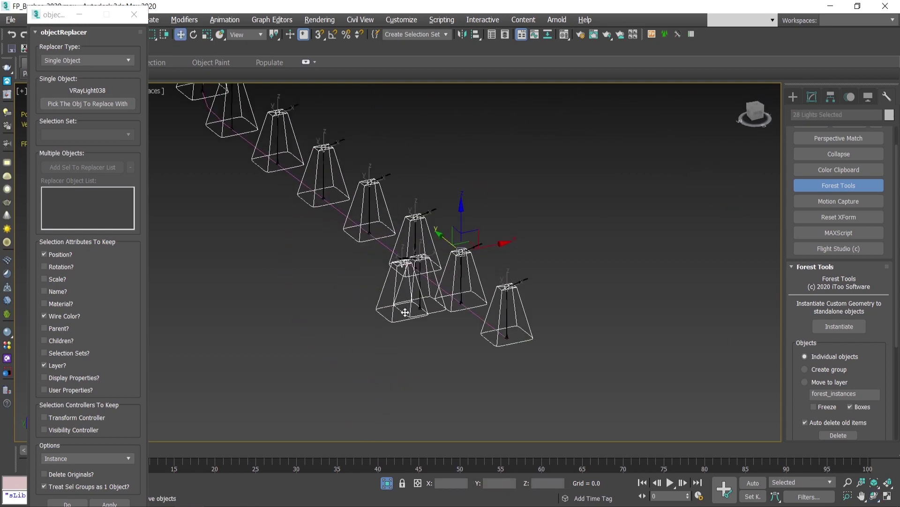
scroll(406, 313, "up", 4)
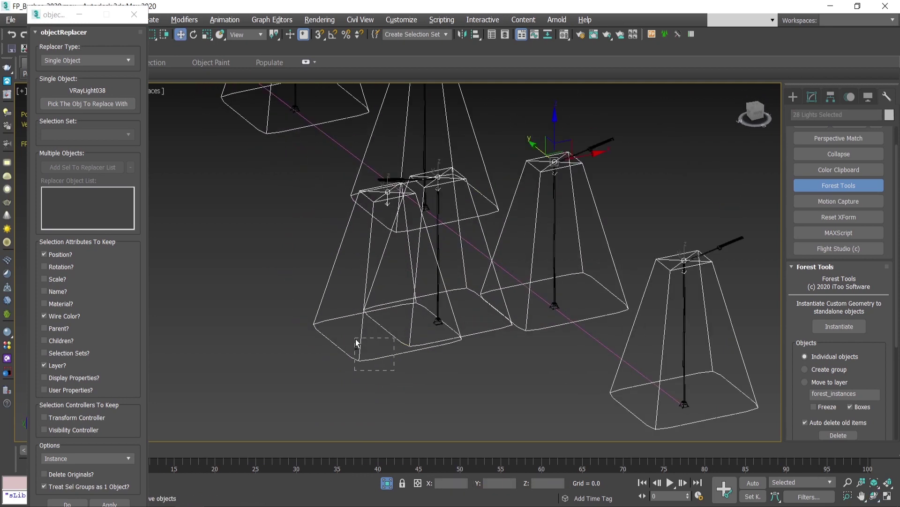
left_click_drag(356, 342, 369, 385)
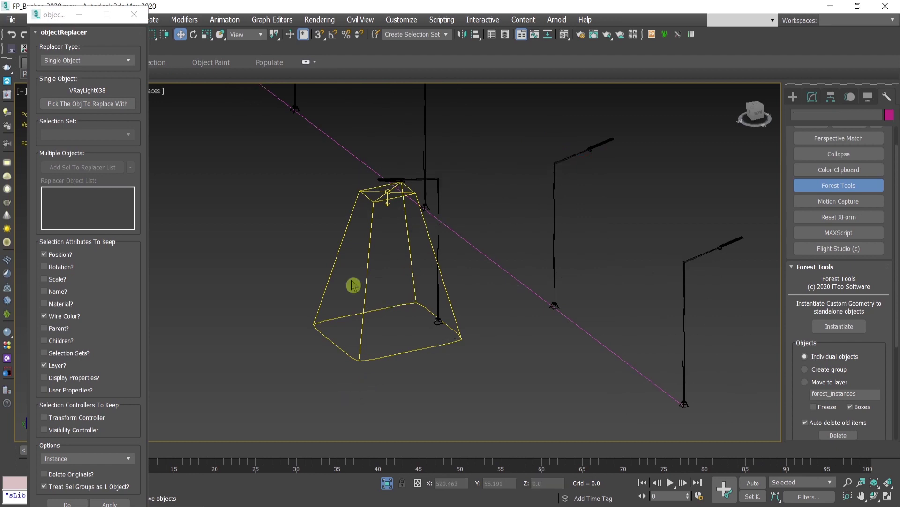
Compare the pivot of the original V-Ray light with the pivots of the source lamp and a lamp instance.
left_click(369, 249)
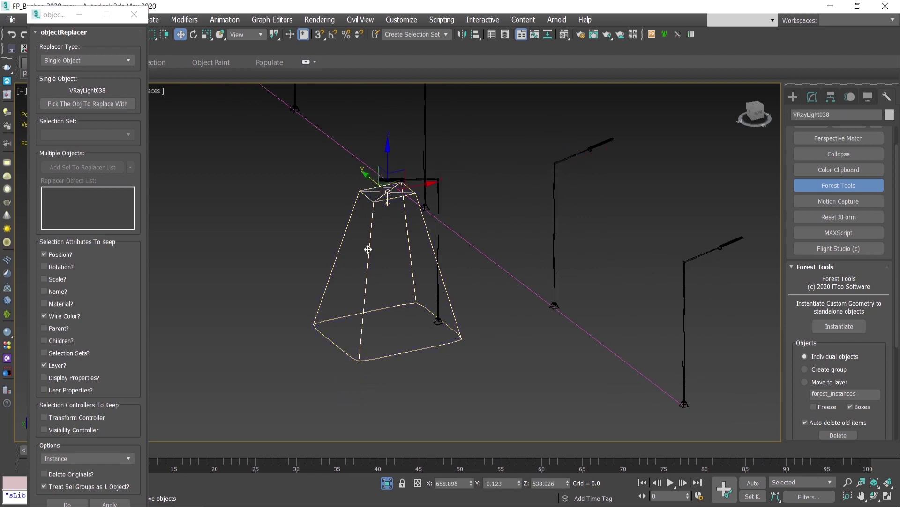
scroll(375, 357, "down", 4)
left_click(378, 374)
scroll(312, 277, "up", 3)
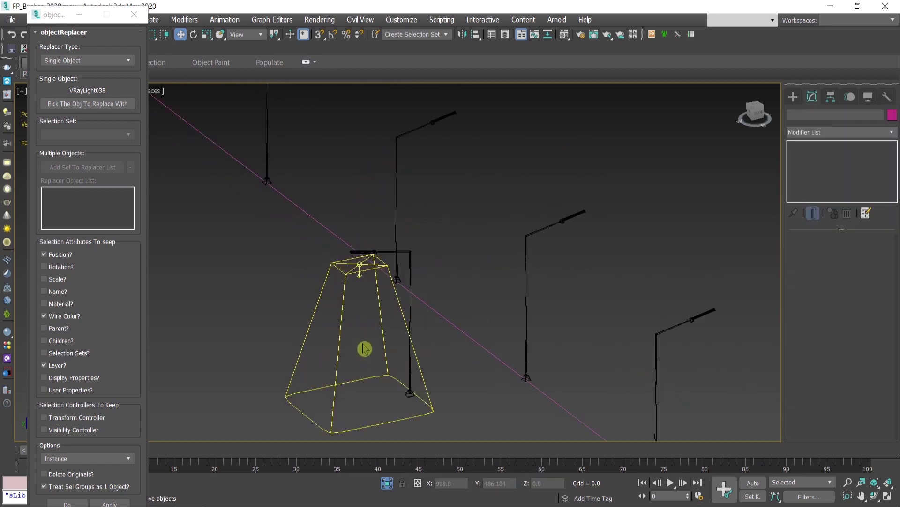
left_click(389, 350)
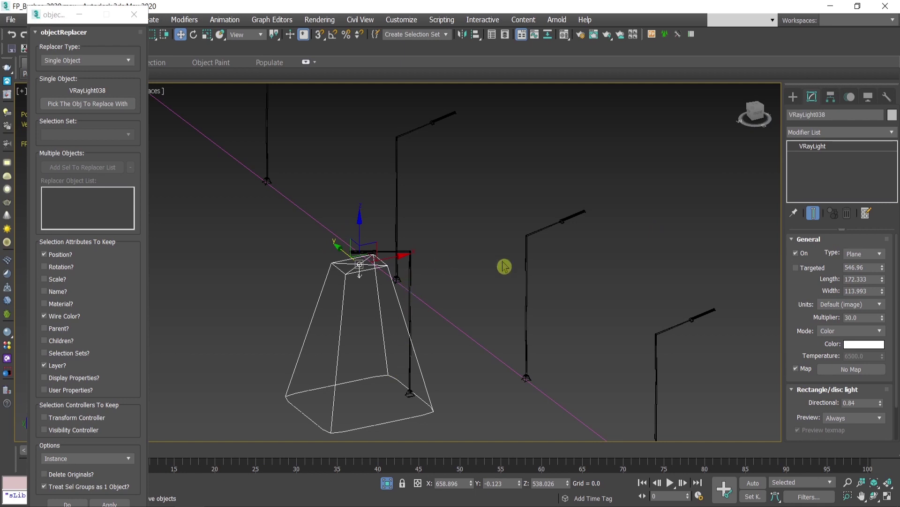
left_click(410, 276)
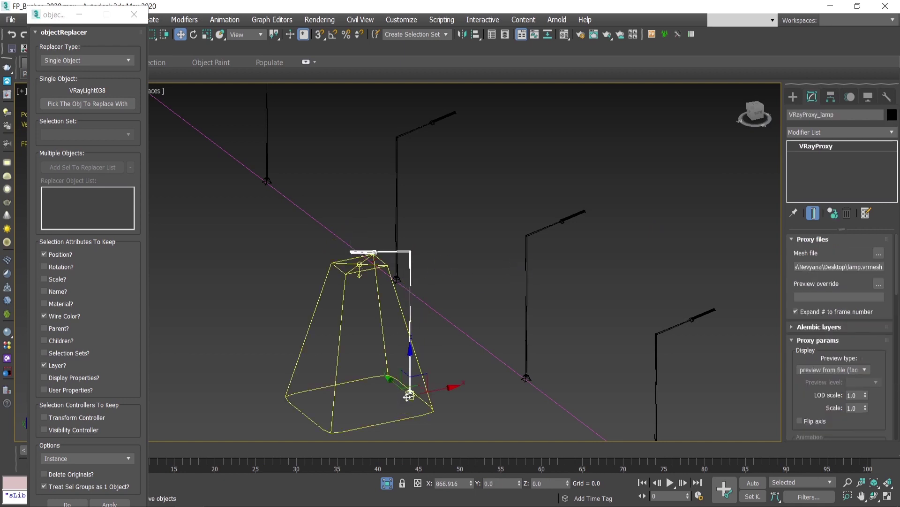
left_click(511, 271)
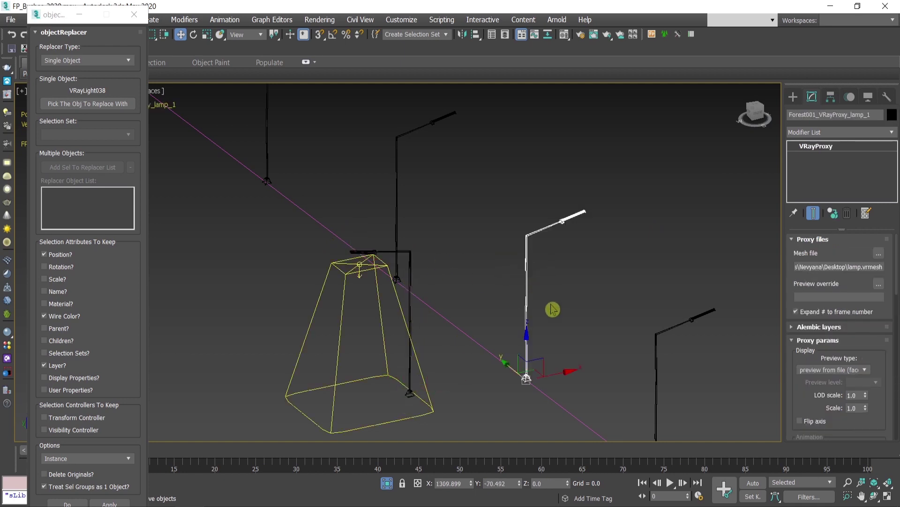
scroll(477, 301, "down", 4)
scroll(478, 300, "down", 4)
scroll(437, 288, "up", 9)
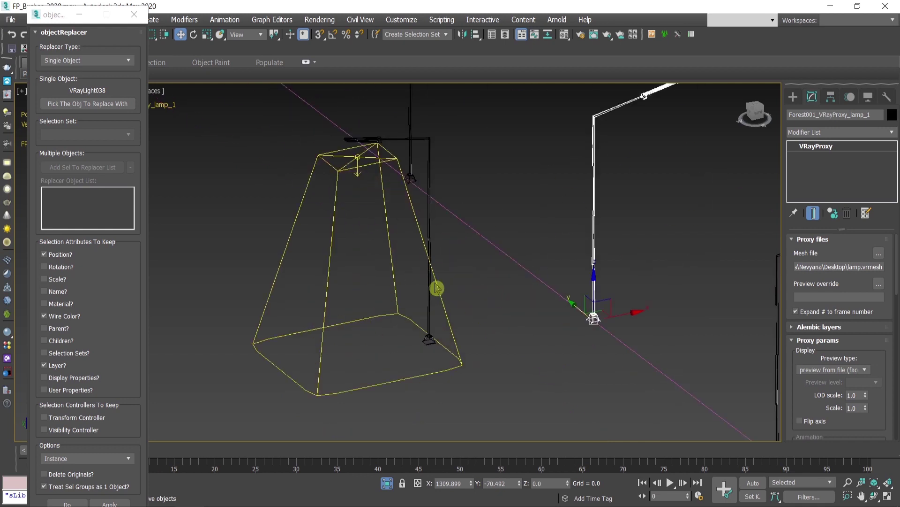
scroll(560, 332, "down", 2)
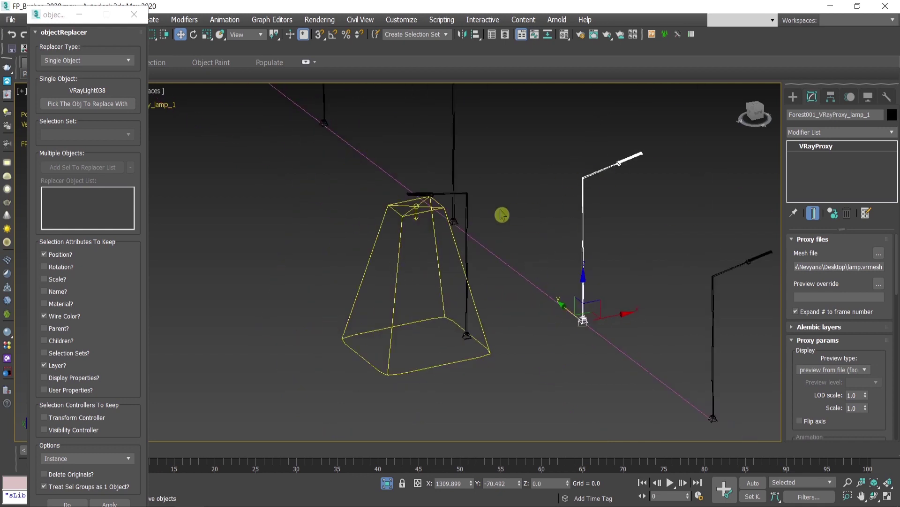
Align only the V-Ray light's pivot to the source lamp's pivot point in X, Y and Z position.
left_click(419, 225)
left_click(830, 99)
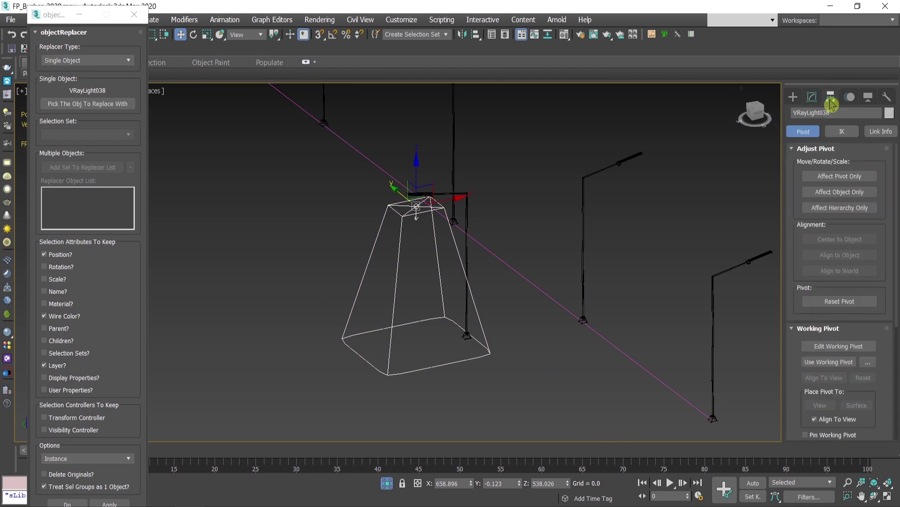
left_click(863, 176)
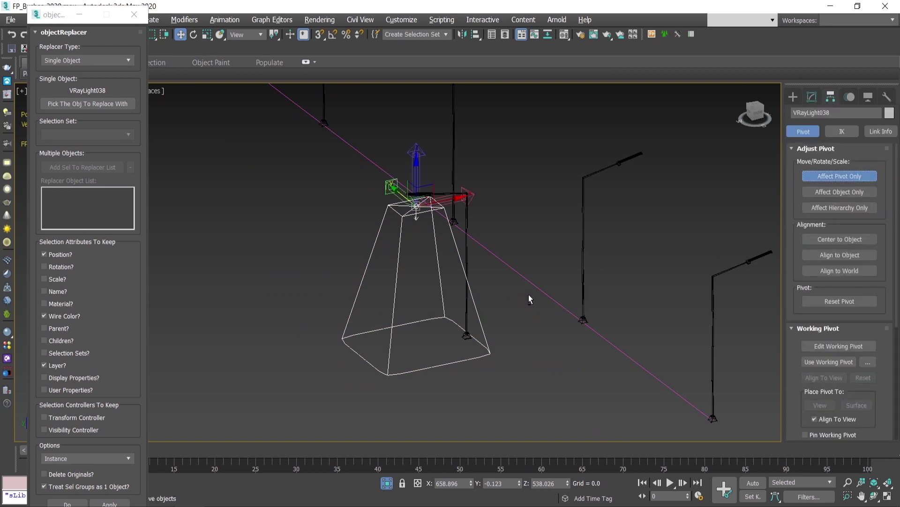
key("alt+a")
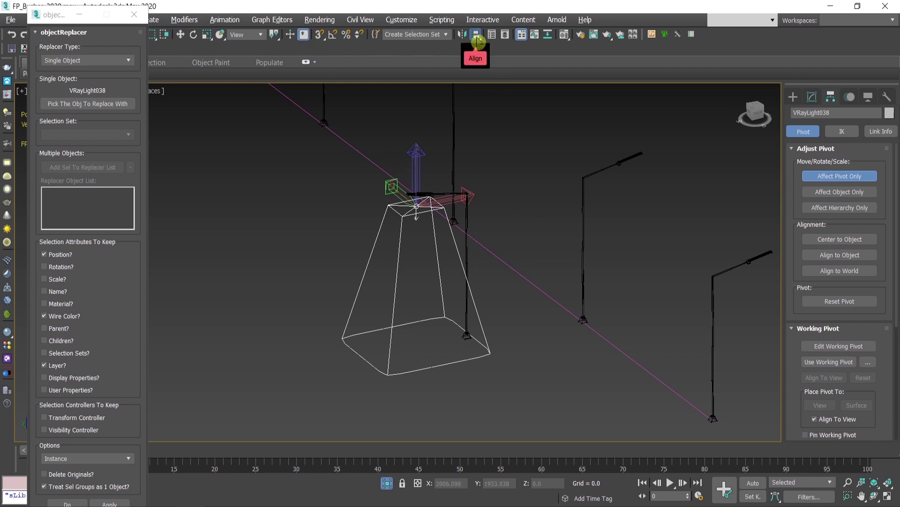
left_click(467, 232)
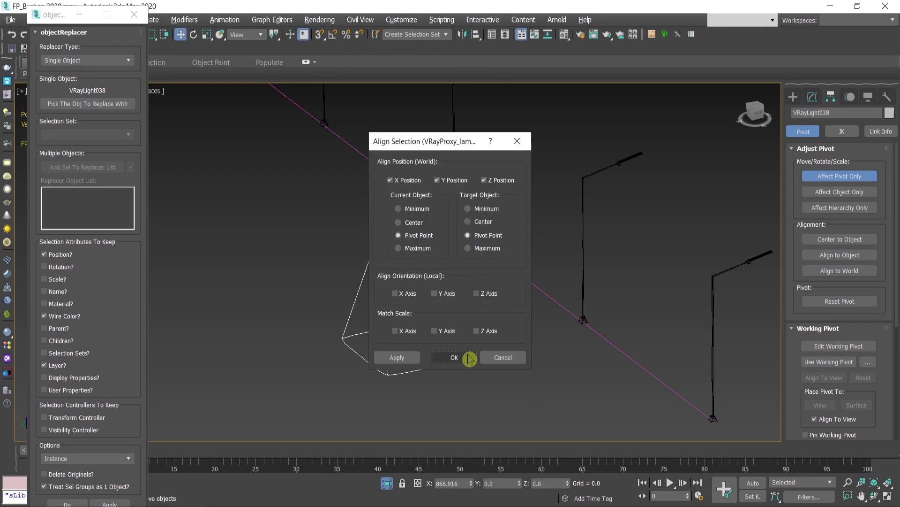
left_click_drag(431, 147, 616, 122)
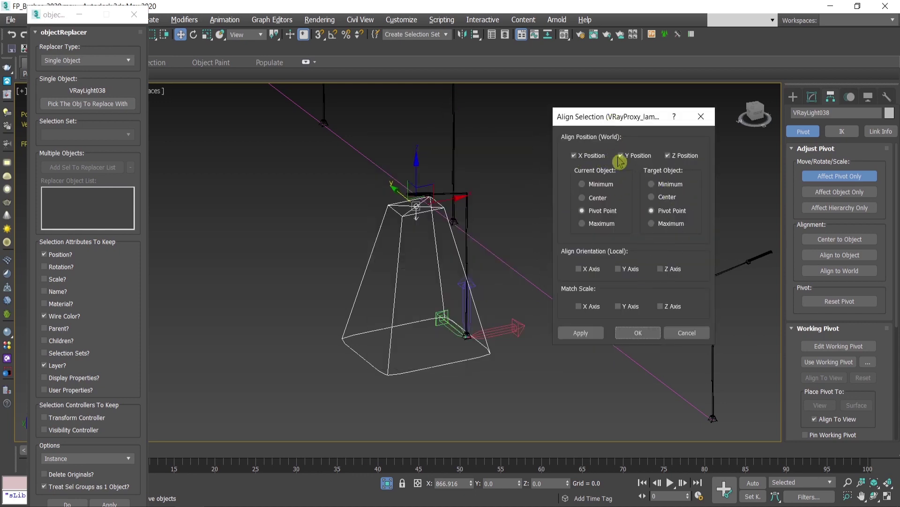
left_click(645, 333)
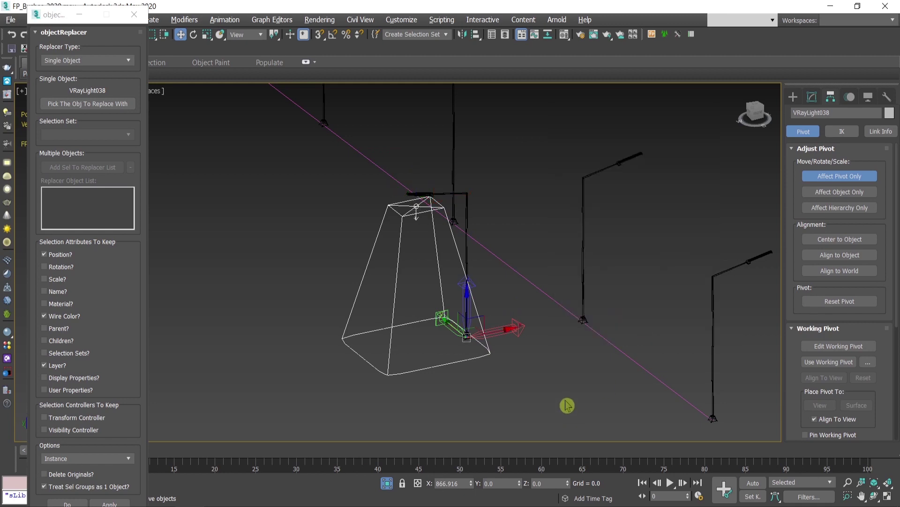
left_click(844, 177)
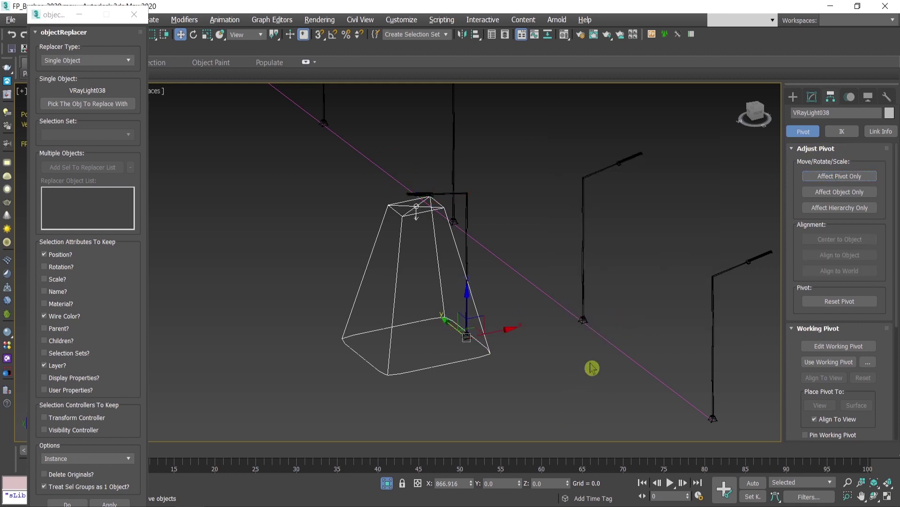
Check the V-Ray light's relocated pivot against the source lamp's pivot.
left_click(520, 379)
left_click(373, 368)
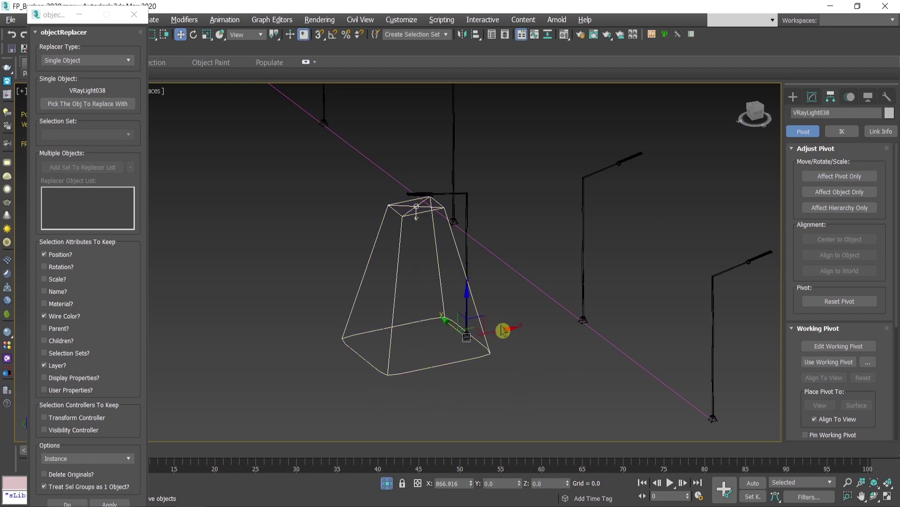
left_click(524, 326)
left_click(473, 356)
left_click_drag(505, 330, 406, 360)
key("ctrl+z")
left_click(470, 248)
left_click(470, 249)
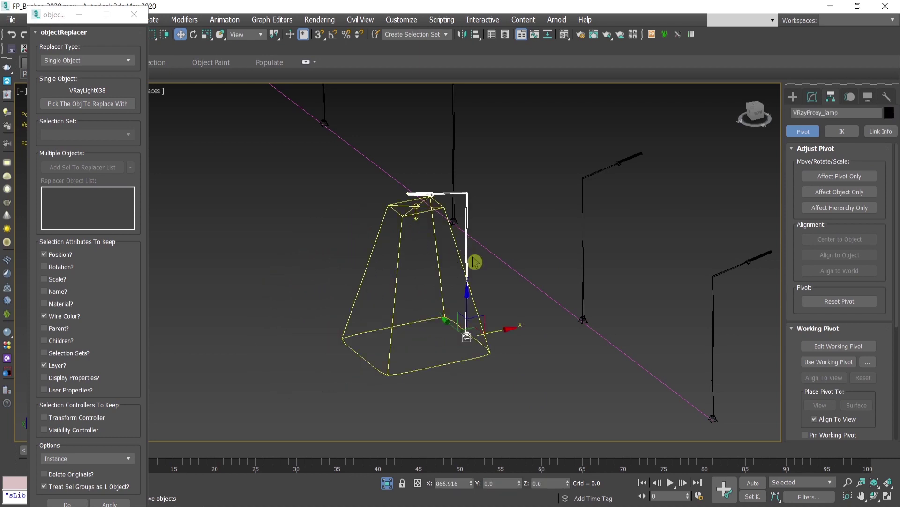
left_click(537, 391)
Try to place instanced V-Ray lights at every lamp instance except the source lamp without keeping rotation.
left_click(582, 207)
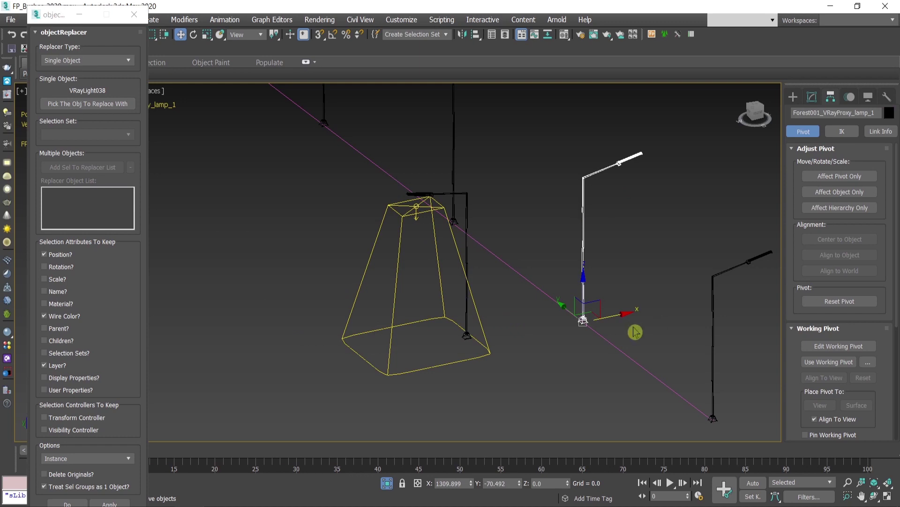
key("ctrl+q")
scroll(560, 306, "down", 5)
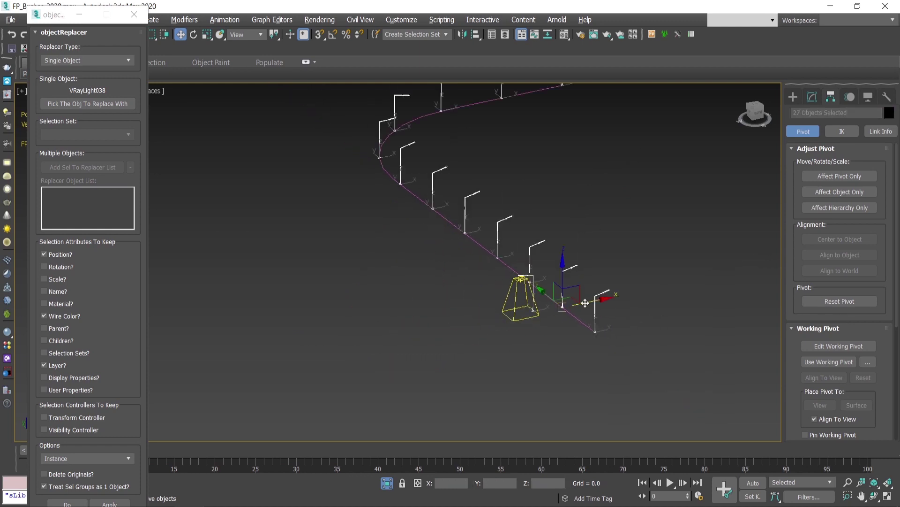
scroll(541, 305, "up", 4)
left_click_drag(497, 313, 496, 309, "alt")
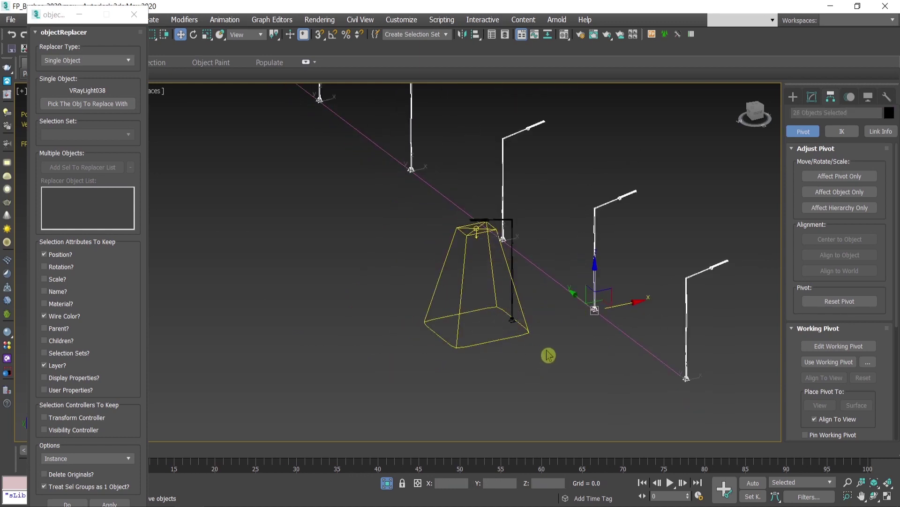
middle_click_drag(549, 355, 527, 375)
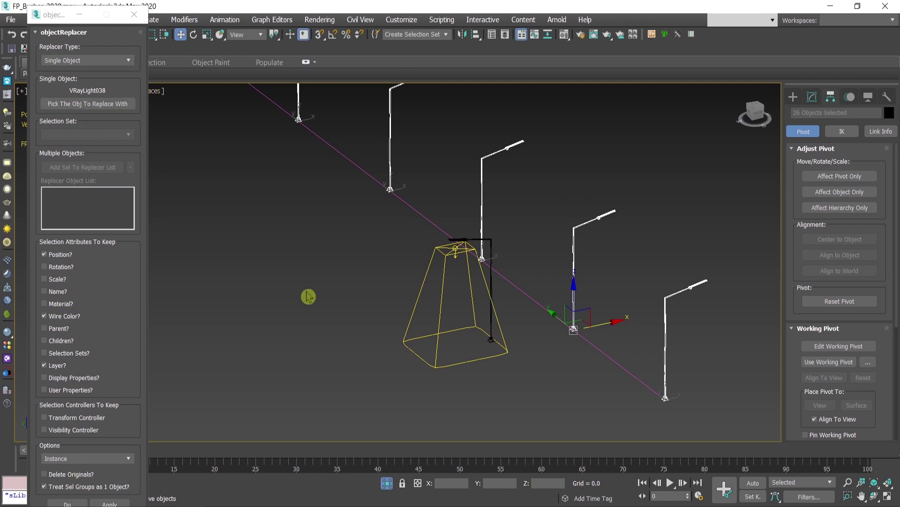
scroll(356, 369, "down", 10)
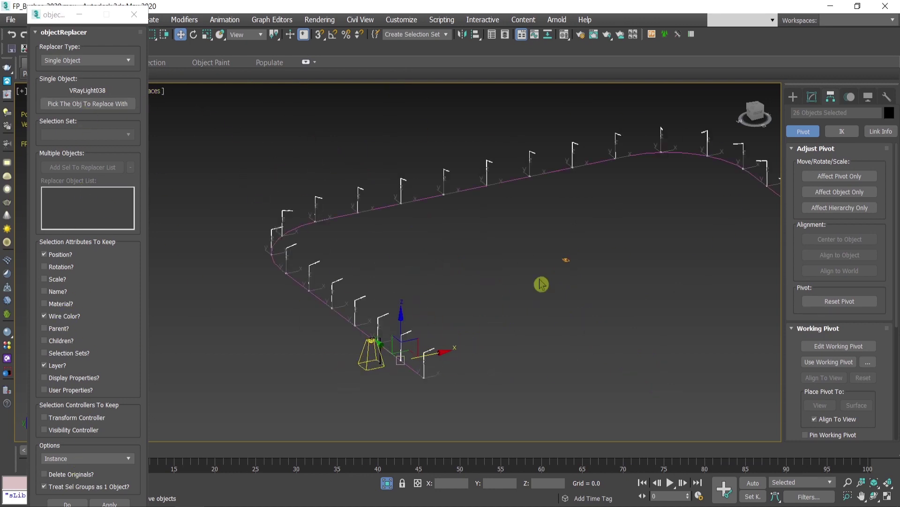
scroll(378, 372, "up", 8)
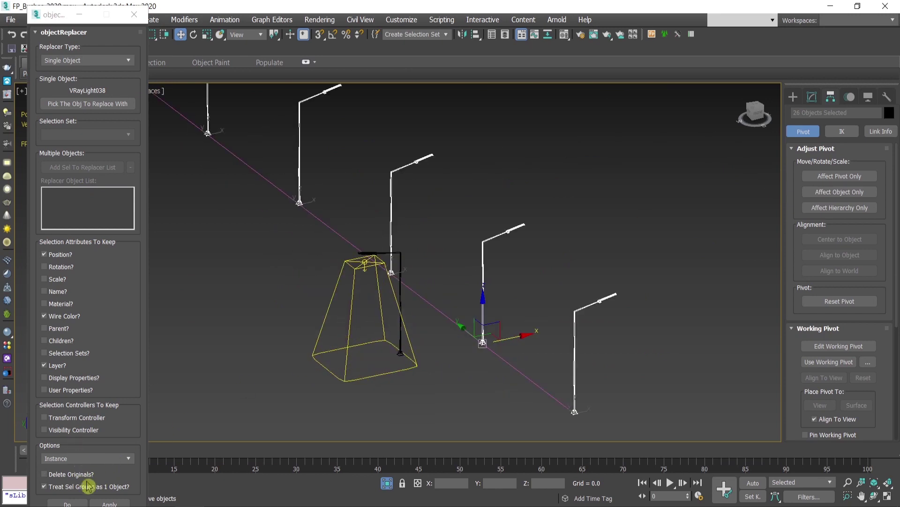
left_click(108, 502)
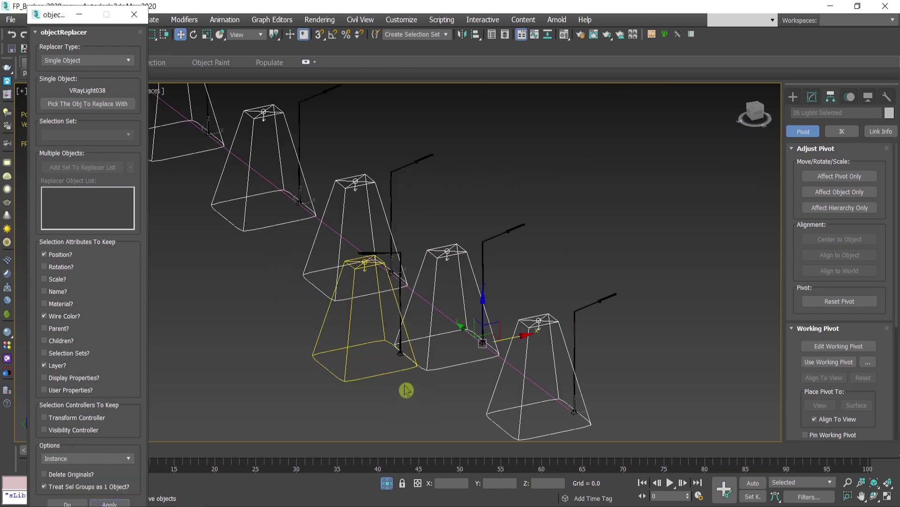
Examine how the new lights are oriented relative to the lamp arms, and delete them.
scroll(406, 390, "down", 3)
scroll(426, 234, "down", 5)
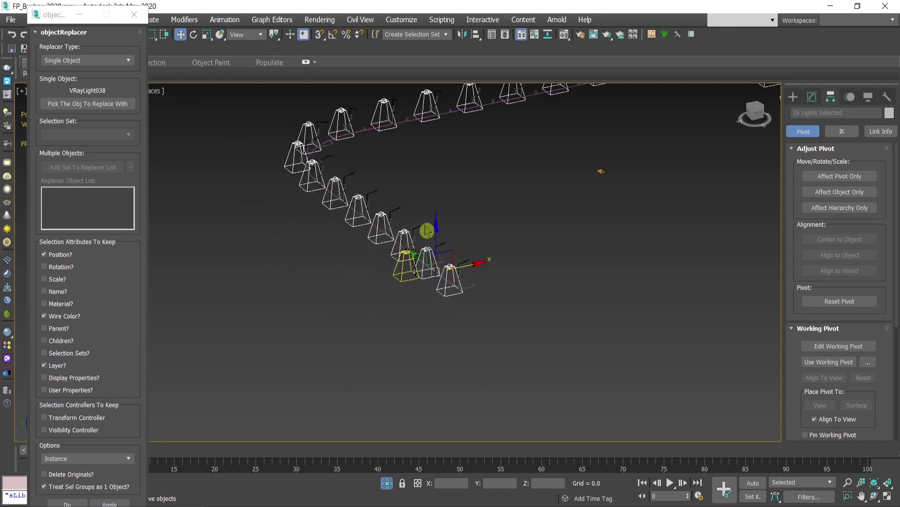
scroll(426, 230, "up", 4)
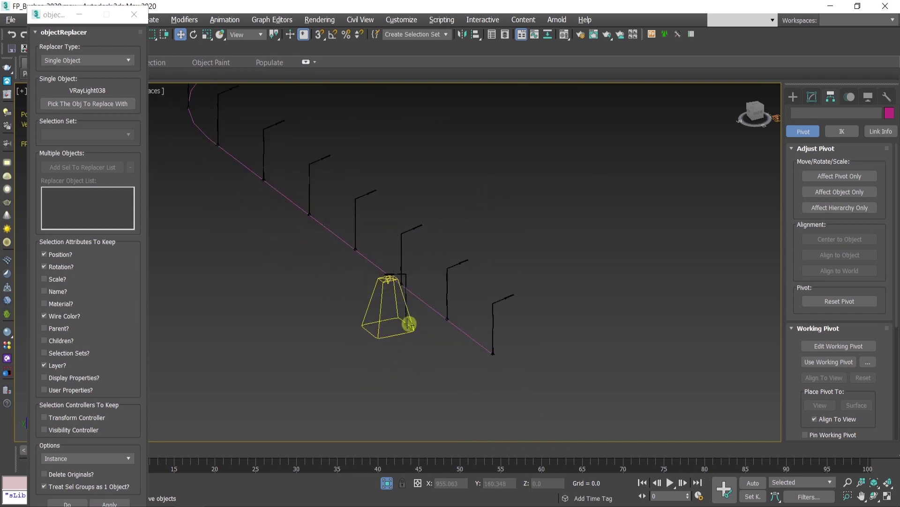
scroll(408, 317, "up", 3)
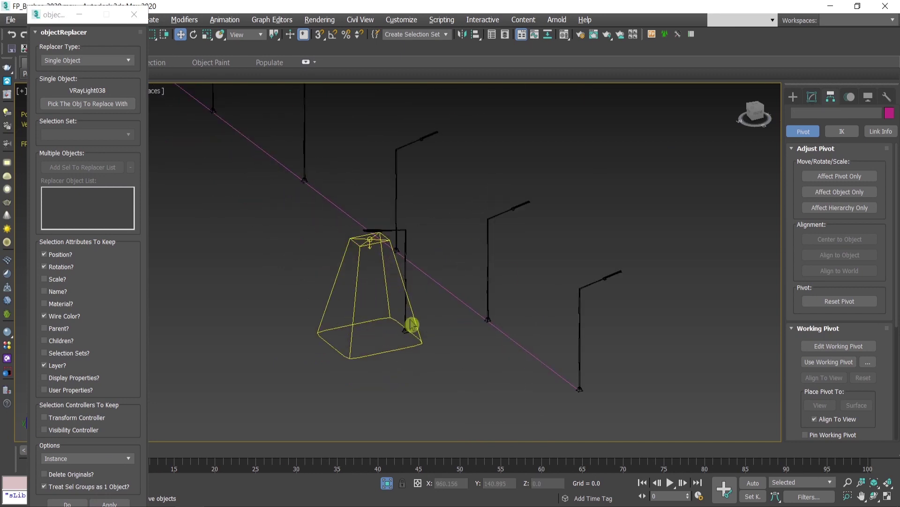
Enable keeping Rotation and apply the replacer to all lamp instances except the source lamp.
left_click(45, 268)
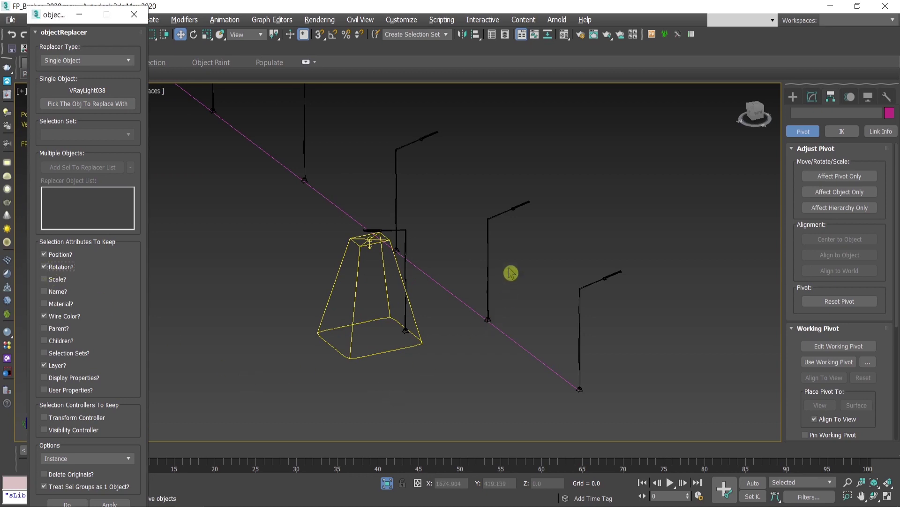
left_click(489, 235)
key("ctrl+q")
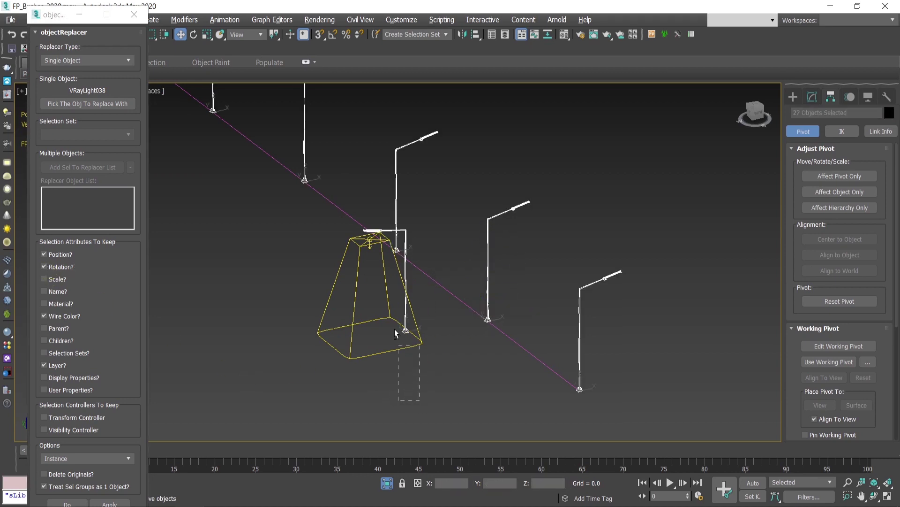
left_click_drag(395, 333, 380, 399, "alt")
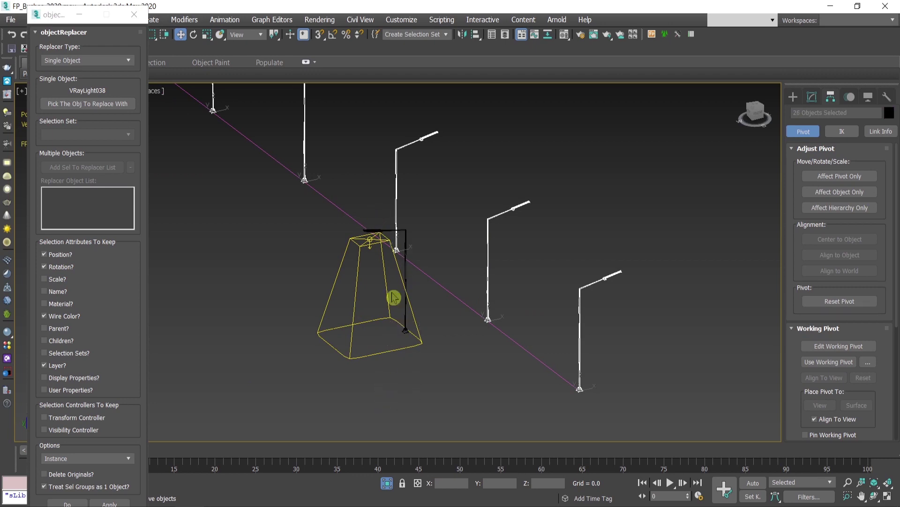
left_click(89, 104)
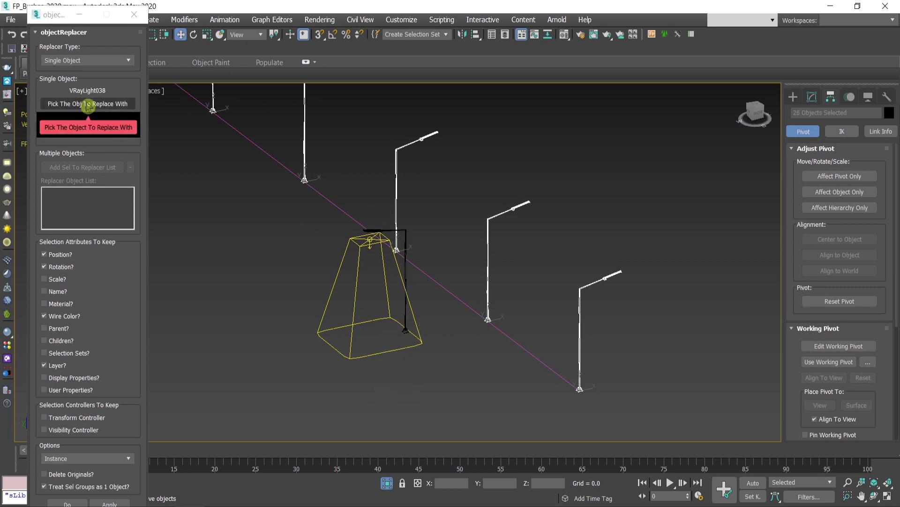
left_click(109, 503)
scroll(629, 267, "down", 6)
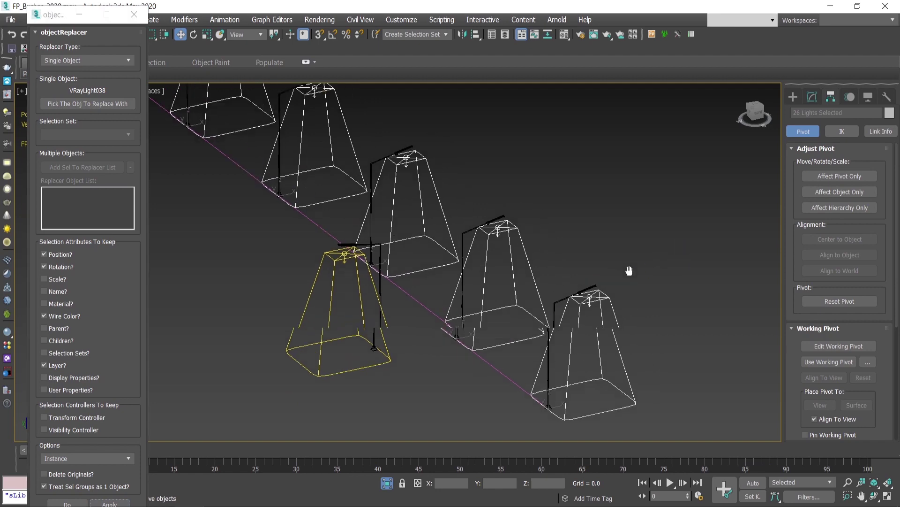
scroll(677, 282, "up", 10)
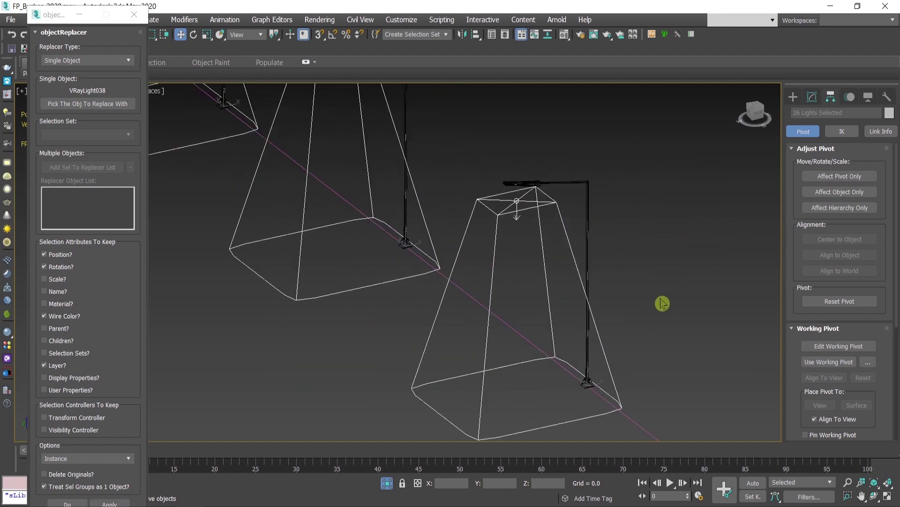
Examine the position and rotation of the new V-Ray lights along the whole path in front and perspective views, with nothing selected.
scroll(605, 283, "down", 5)
key("f")
key("z")
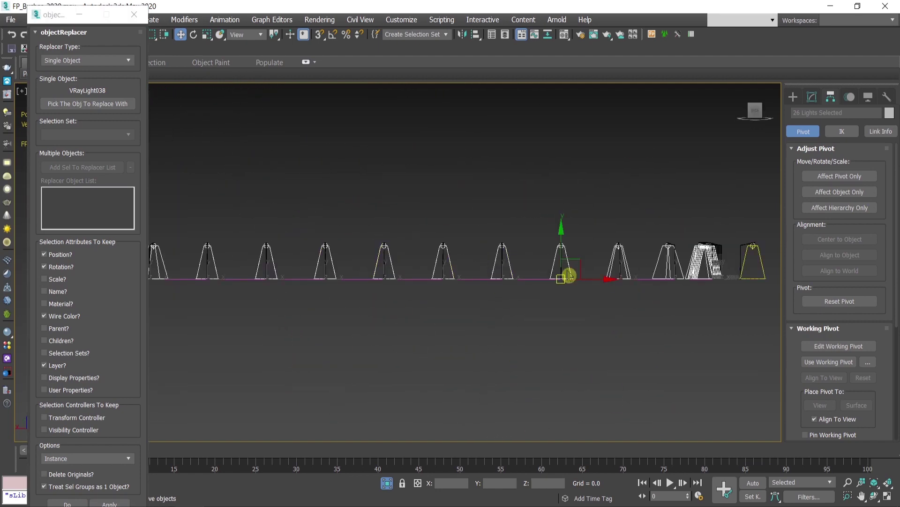
scroll(549, 249, "up", 4)
scroll(688, 288, "up", 5)
scroll(432, 265, "down", 5)
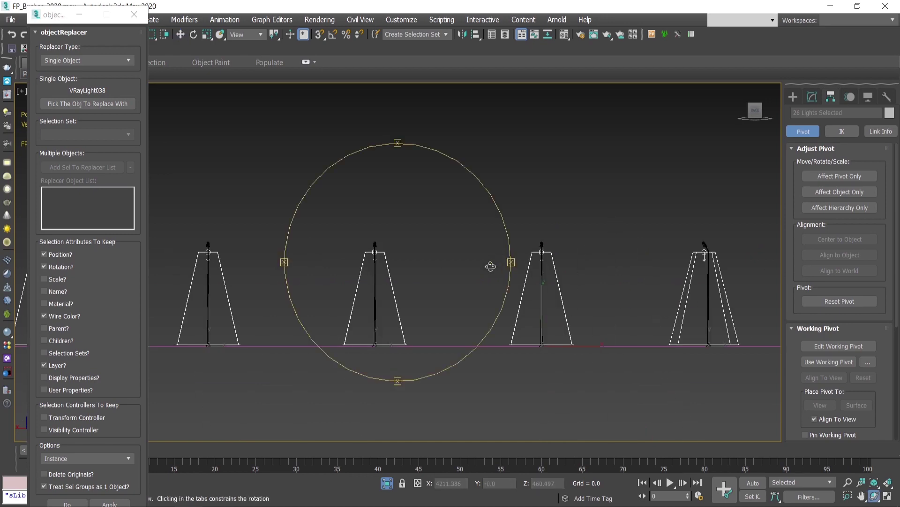
middle_click_drag(432, 266, 444, 350, "alt")
scroll(444, 297, "down", 7)
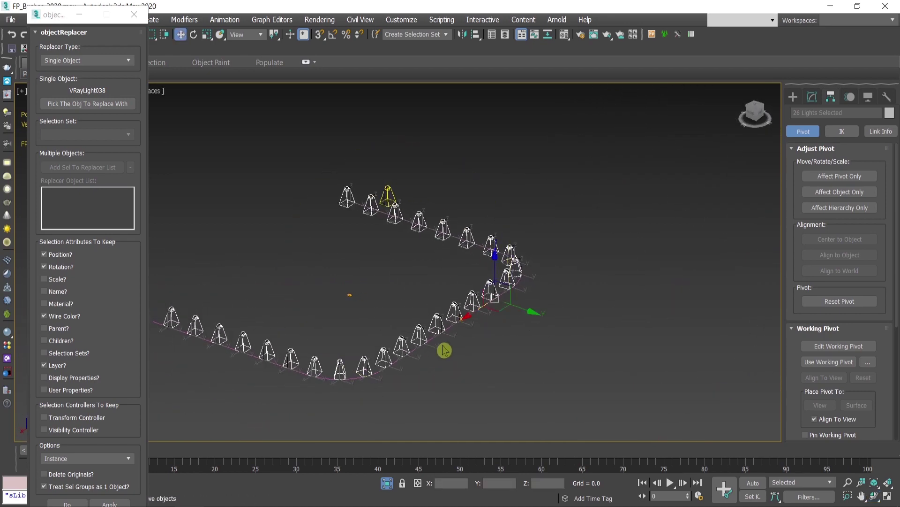
scroll(445, 345, "up", 5)
scroll(445, 343, "down", 5)
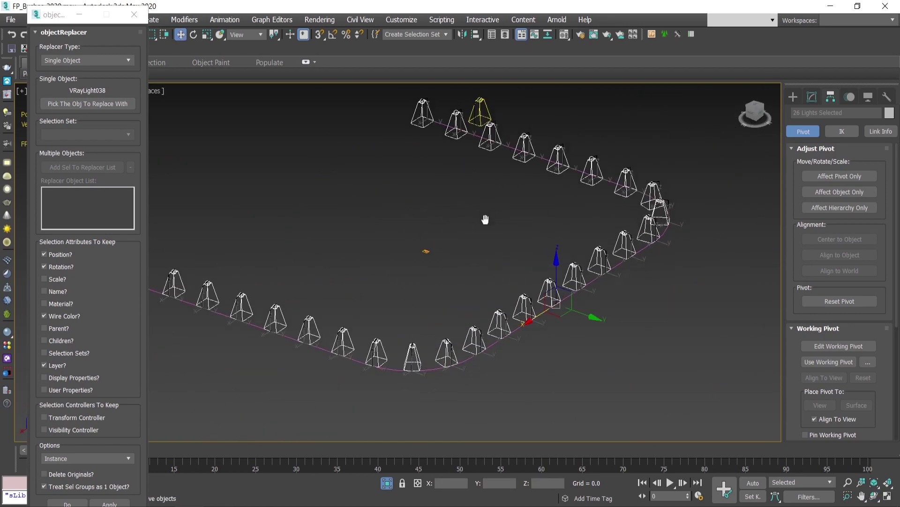
scroll(518, 139, "up", 2)
scroll(518, 139, "up", 2)
left_click(508, 187)
scroll(535, 191, "up", 5)
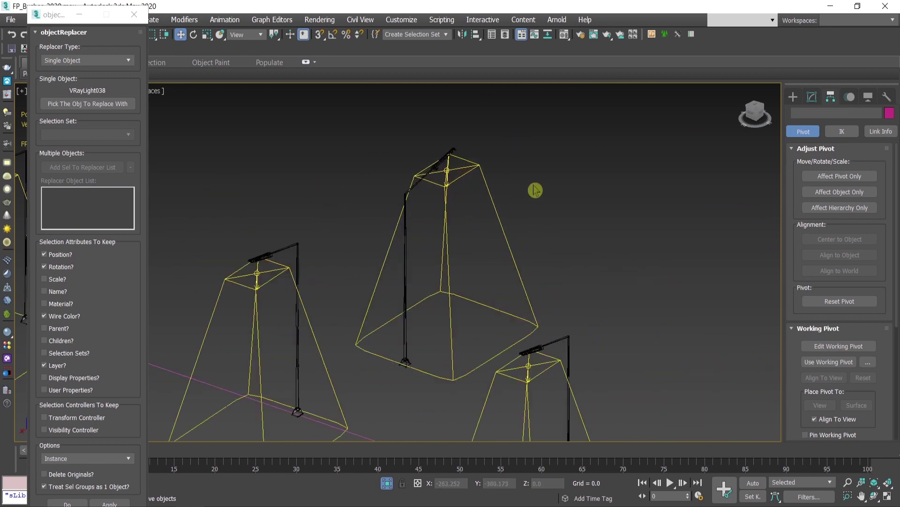
Select all the instanced V-Ray lights, including the source light, set their length to 91.336, and clear the selection.
left_click(372, 268)
key("ctrl+a")
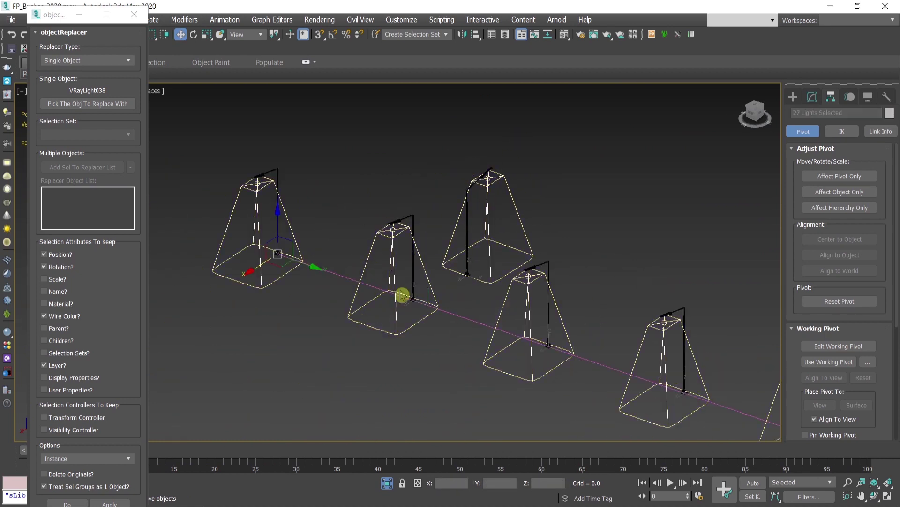
scroll(500, 262, "down", 5)
scroll(500, 262, "down", 3)
scroll(500, 262, "up", 5)
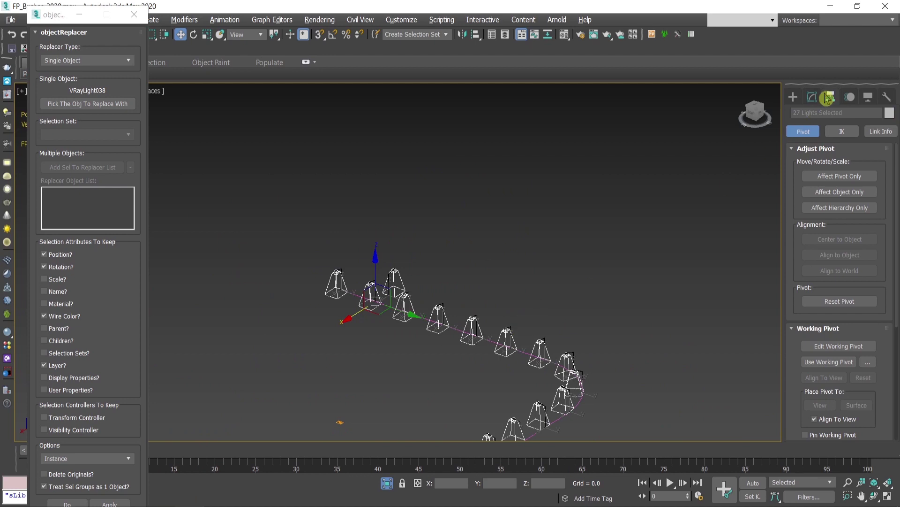
left_click(812, 97)
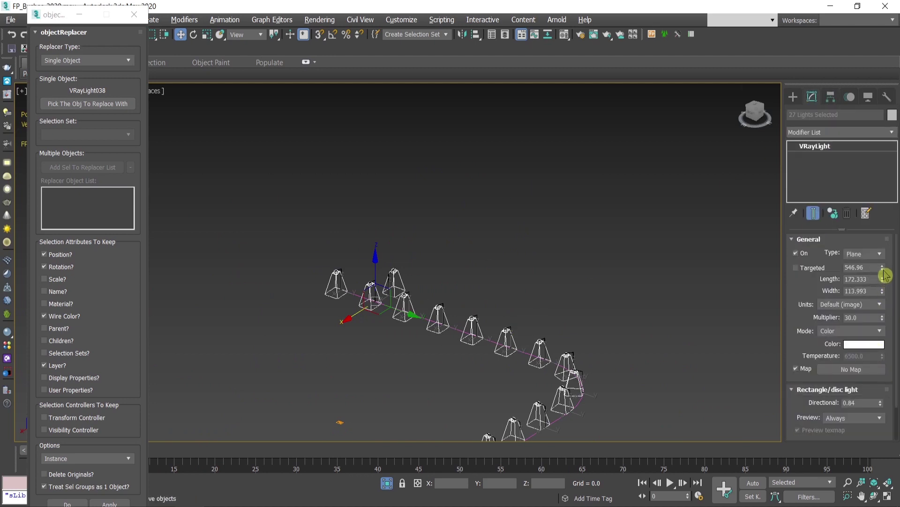
left_click_drag(884, 284, 5, 300)
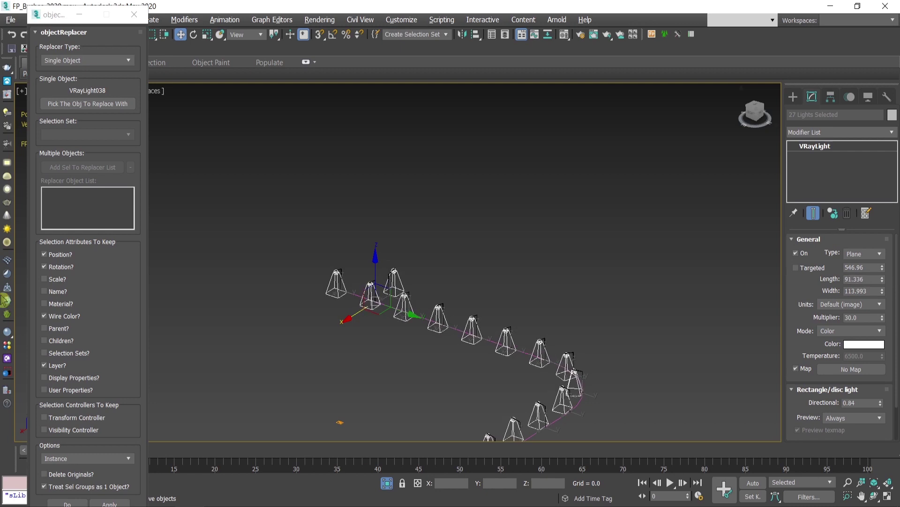
scroll(321, 314, "up", 8)
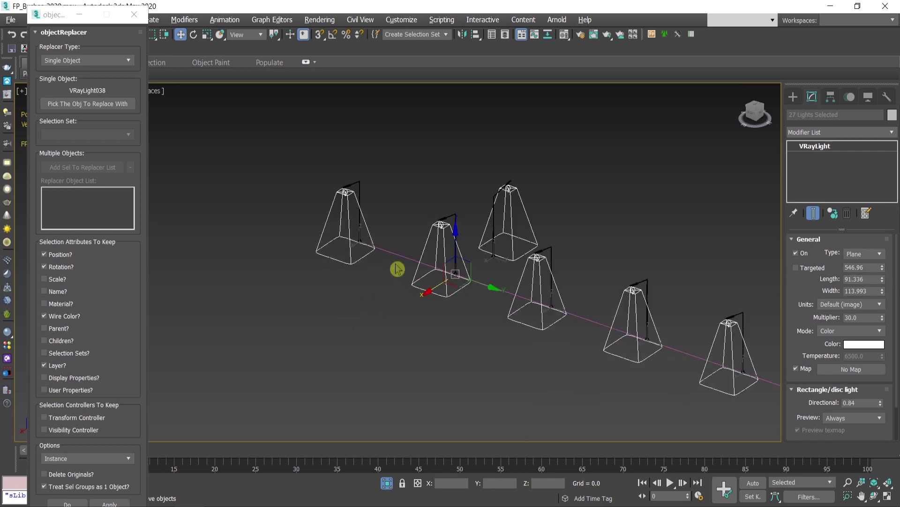
left_click(618, 197)
Select all lamp proxy instances similar to one picked lamp, inspect them along the path, and clear the selection.
left_click(394, 240)
scroll(399, 231, "down", 7)
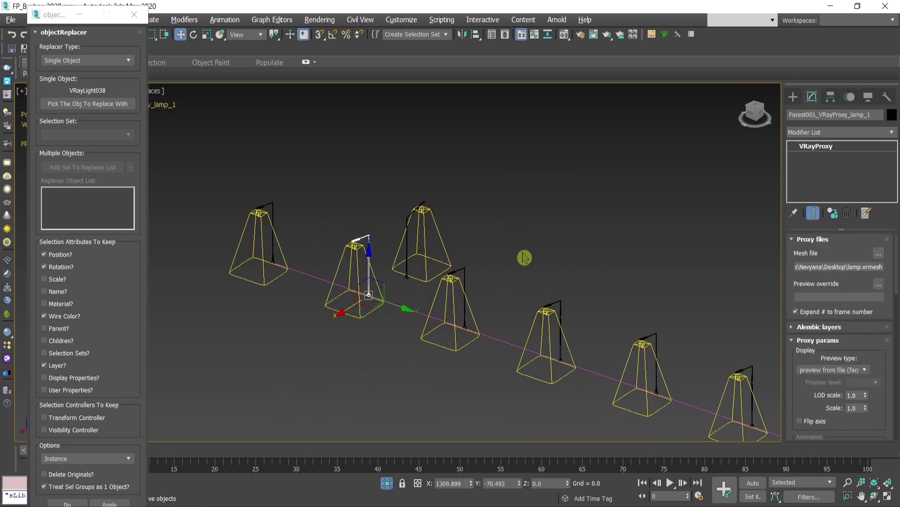
key("ctrl+q")
scroll(445, 256, "down", 6)
middle_click_drag(437, 279, 462, 306, "alt")
key("w")
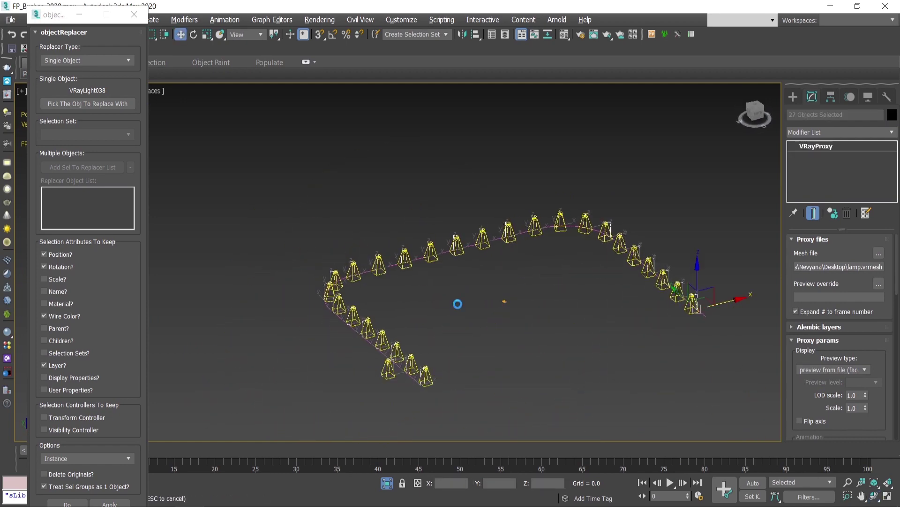
scroll(459, 309, "up", 6)
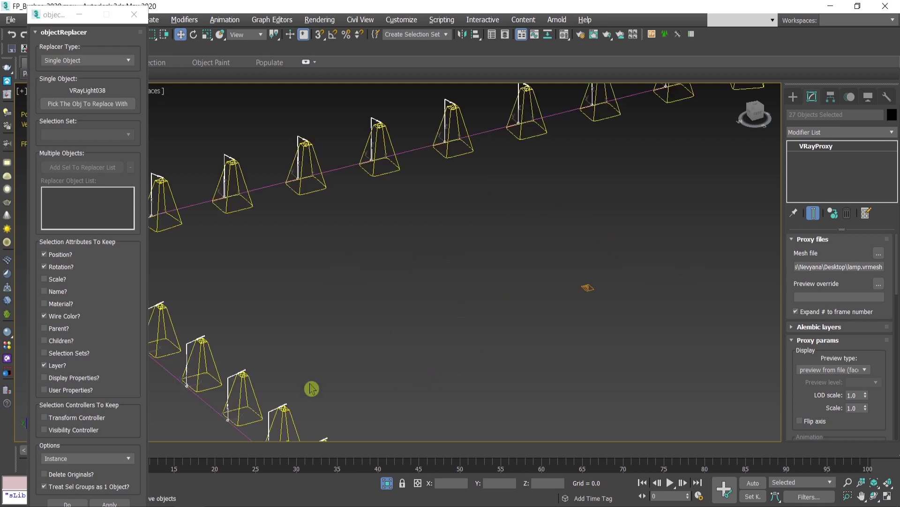
middle_click_drag(312, 388, 382, 262)
left_click(549, 324)
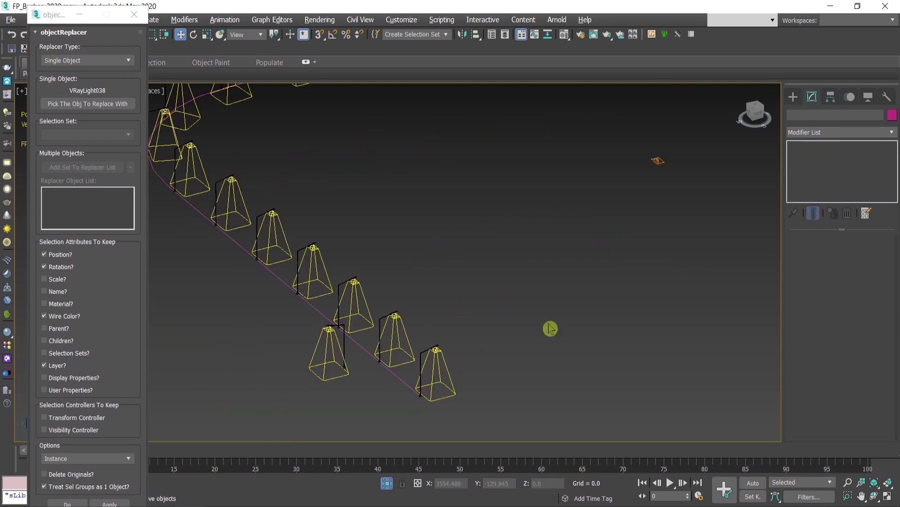
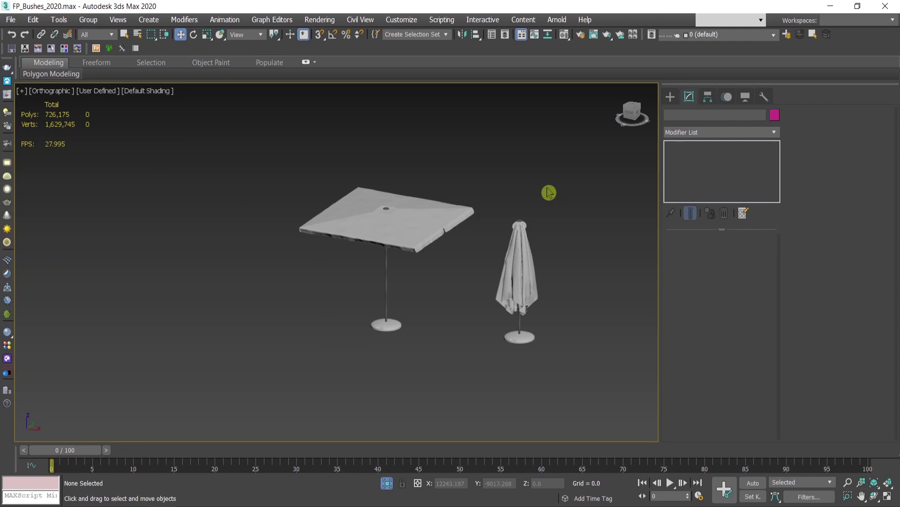
Clone the open umbrella proxy along the X axis, away from the closed umbrella, as three evenly spaced instances.
left_click(384, 281)
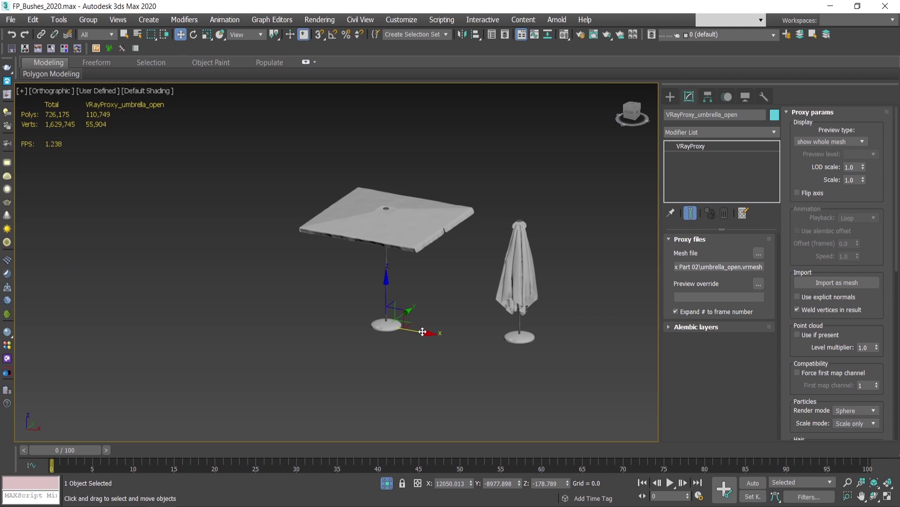
scroll(422, 331, "down", 2)
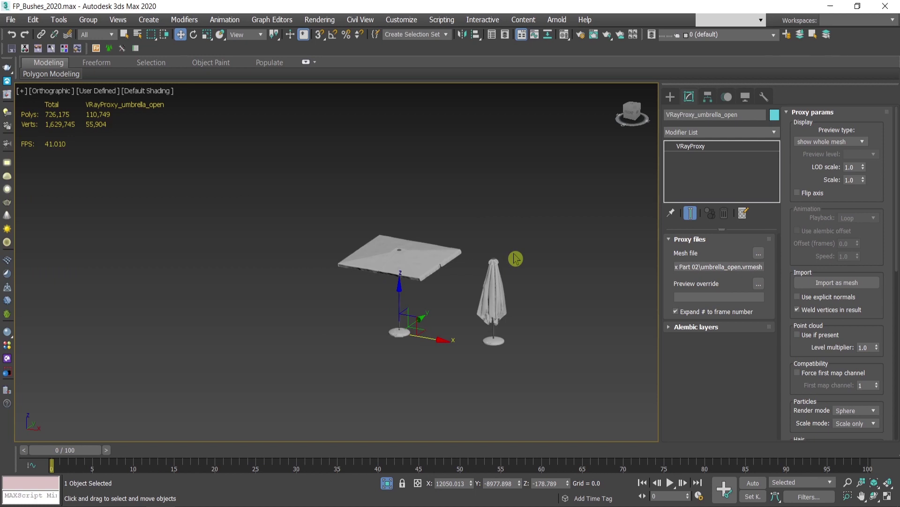
left_click(487, 282)
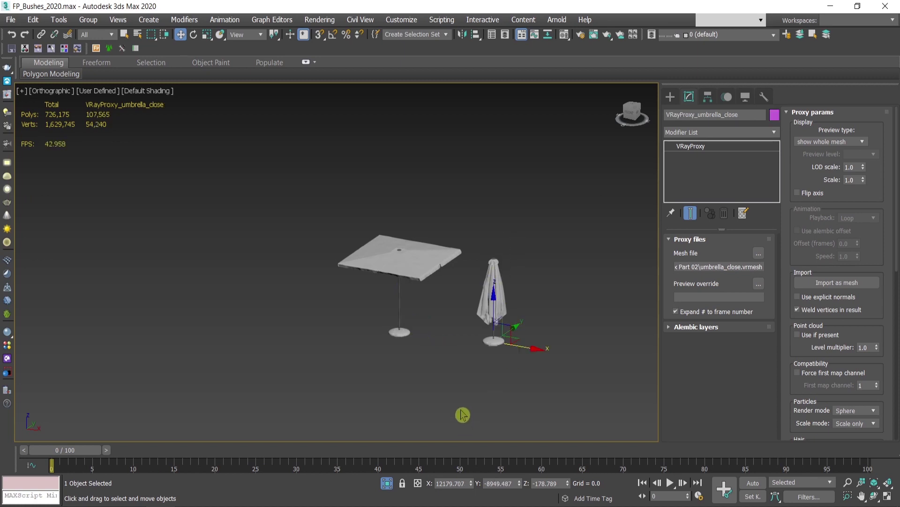
left_click(448, 396)
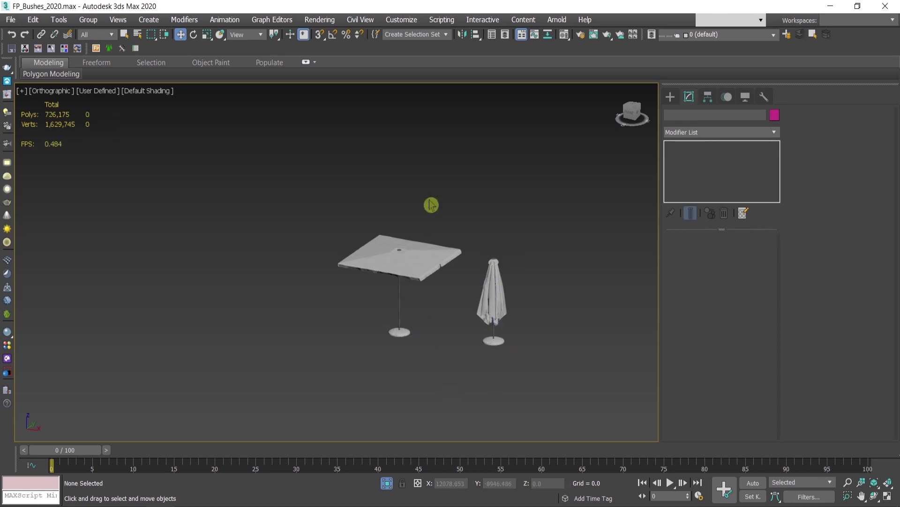
left_click(394, 263)
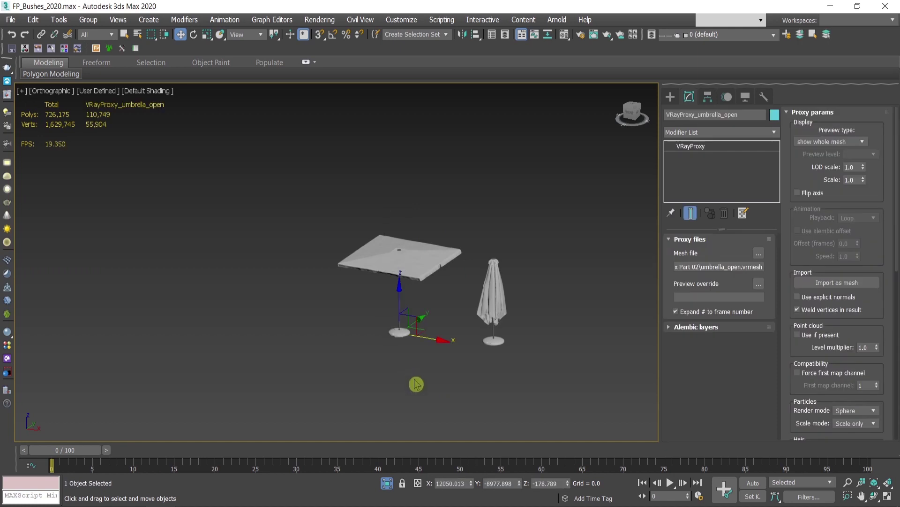
left_click_drag(438, 338, 416, 338, "shift")
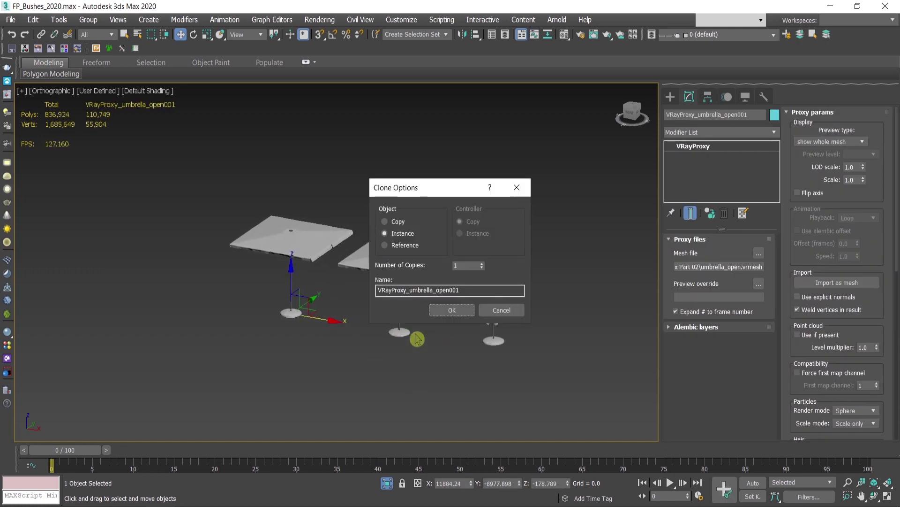
left_click(466, 266)
type("3")
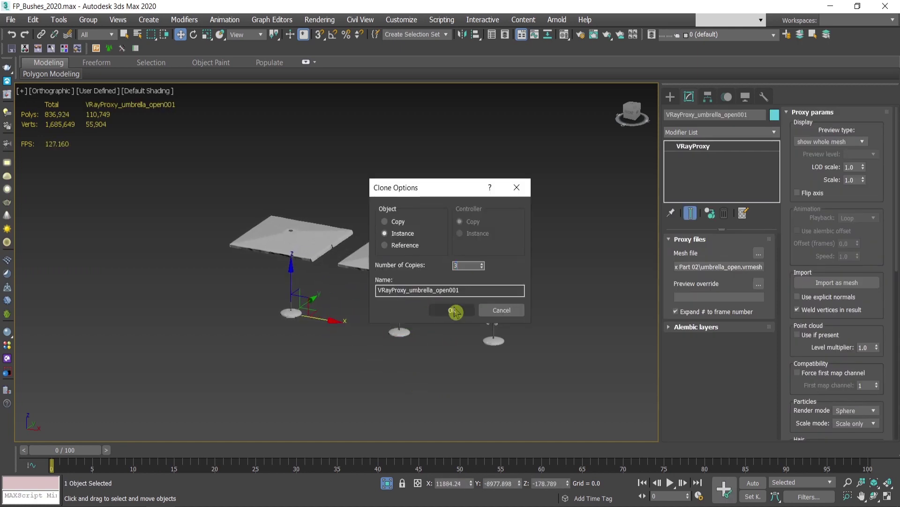
left_click(451, 311)
scroll(409, 343, "up", 3)
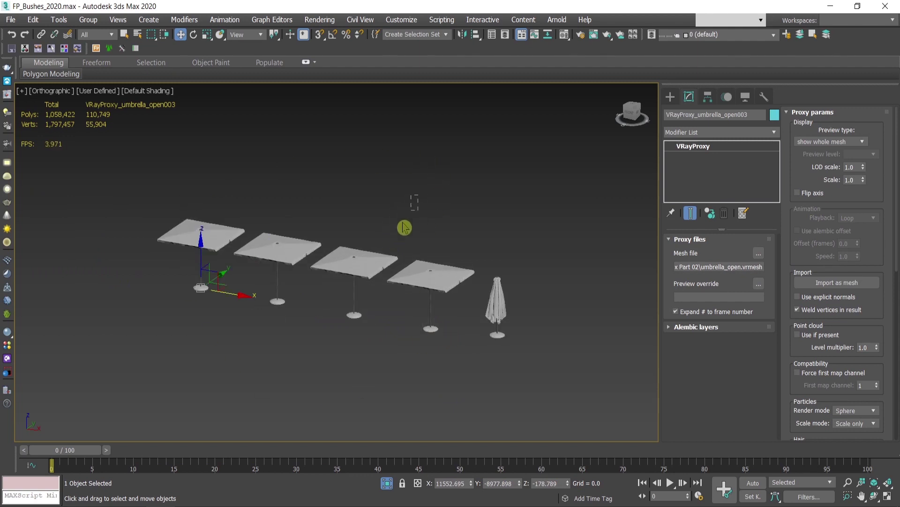
Launch objectReplacer and pick the closed umbrella proxy as the single object to replace with.
left_click_drag(404, 228, 216, 378)
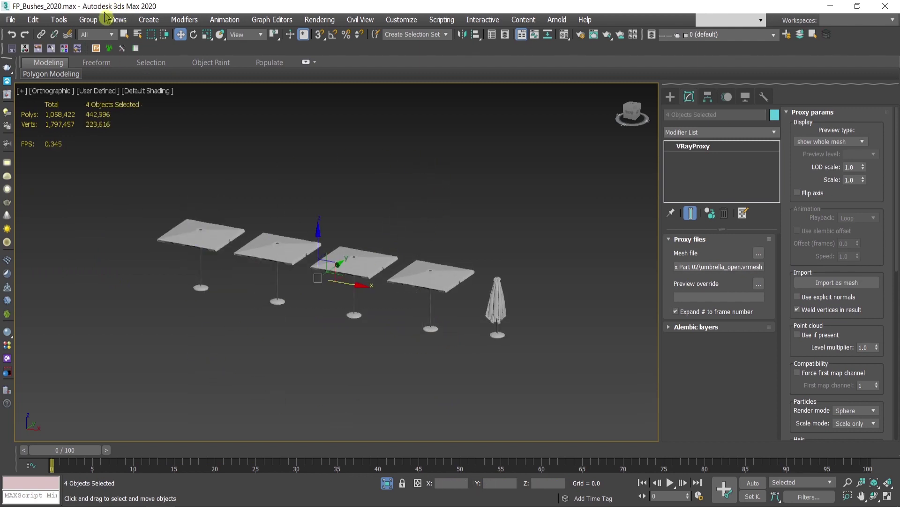
left_click(78, 48)
left_click_drag(269, 260, 55, 19)
middle_click_drag(315, 342, 373, 336)
left_click(328, 371)
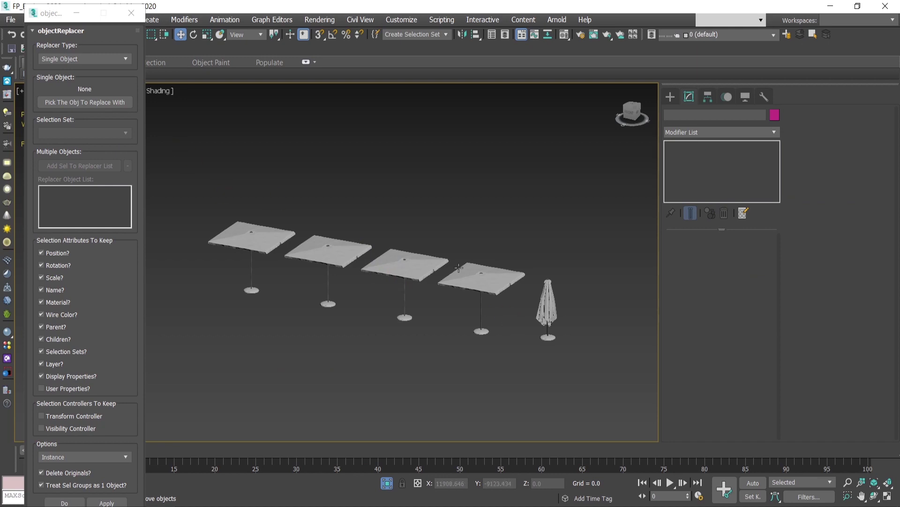
left_click(77, 101)
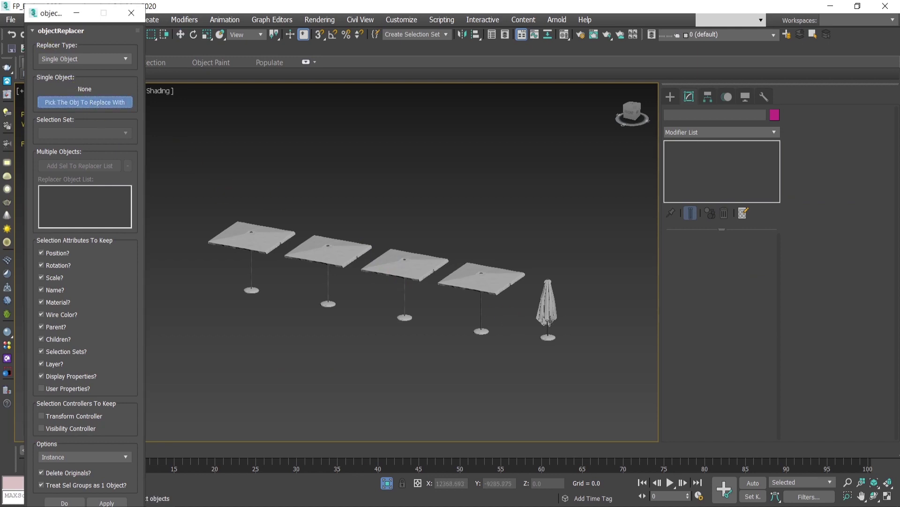
left_click(547, 306)
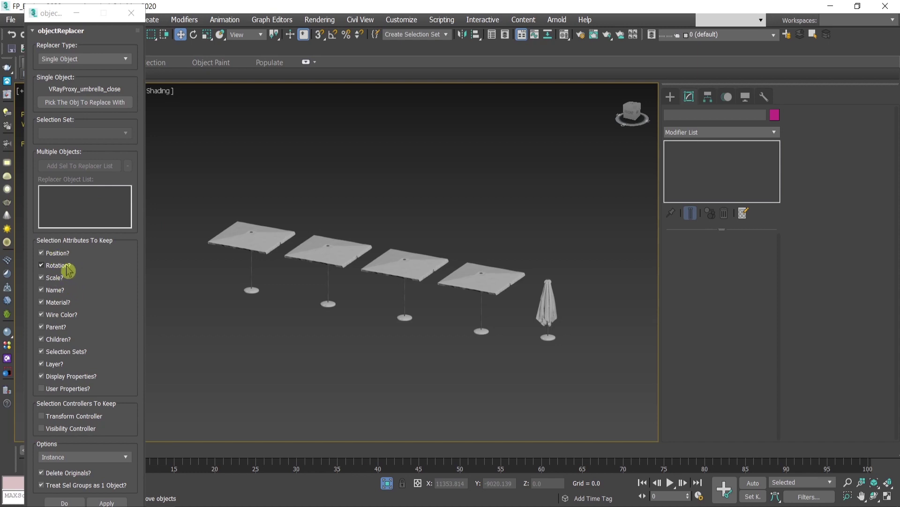
Rotate the second-farthest open umbrella from the closed one by about 54 degrees around its vertical axis.
left_click(328, 303)
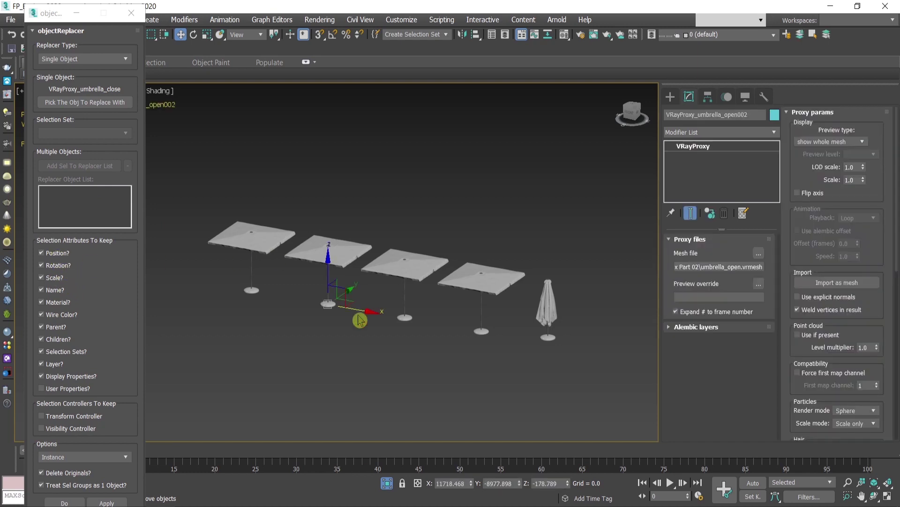
key("e")
left_click(383, 315)
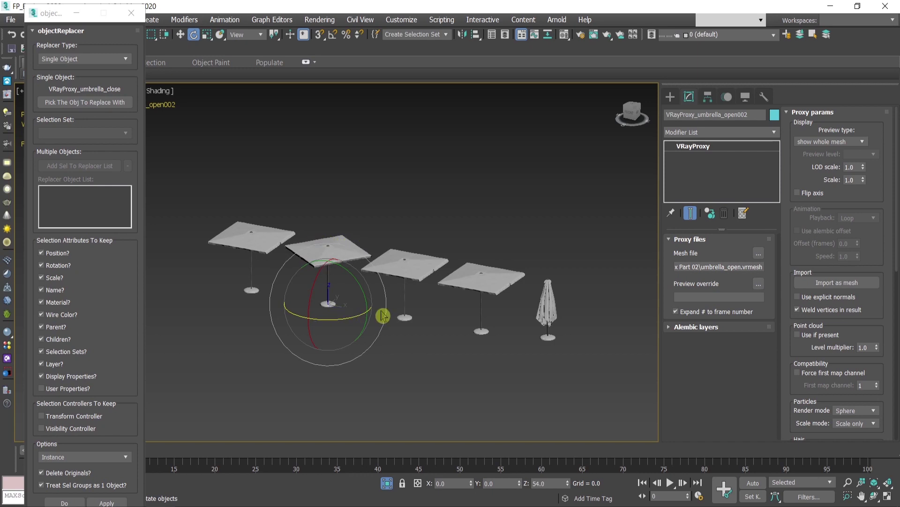
Rotate the two open umbrellas nearest the closed one to different angles around their vertical axes, working in the top view.
key("r")
key("r")
key("t")
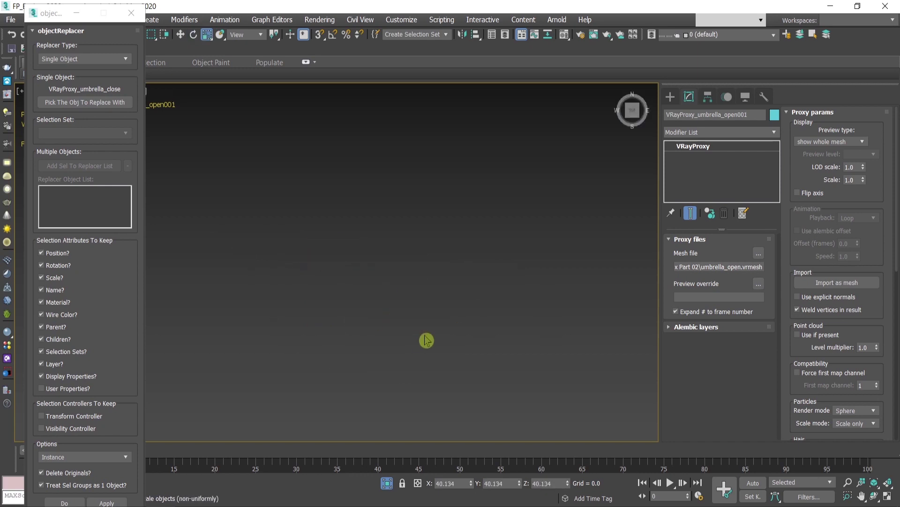
scroll(424, 331, "down", 8)
key("e")
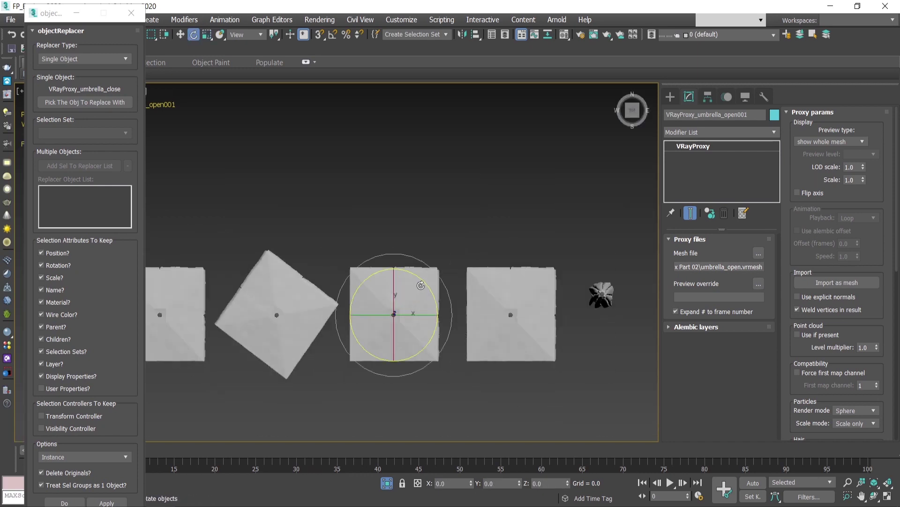
left_click_drag(425, 290, 439, 302)
left_click(524, 293)
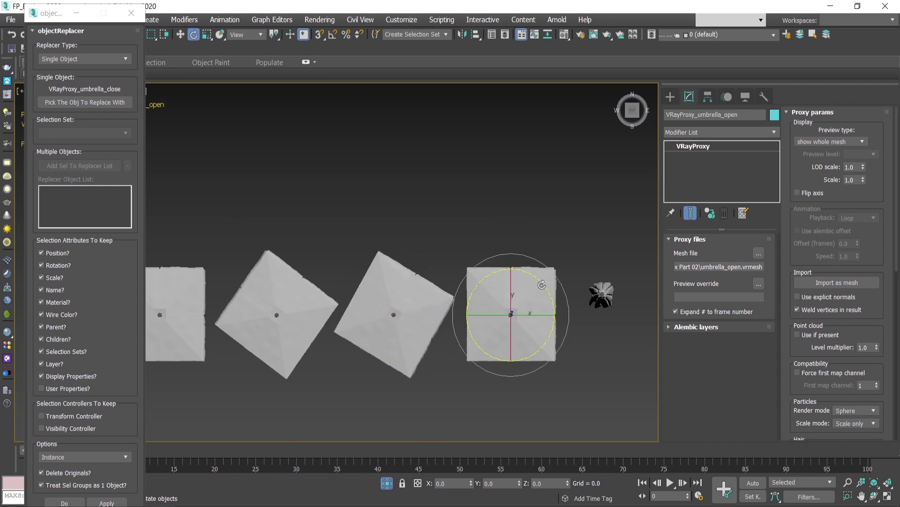
mouse_move(542, 284)
left_mouse_down()
mouse_move(511, 232)
mouse_move(533, 286)
left_mouse_up()
scroll(451, 301, "down", 5)
middle_click_drag(408, 312, 393, 243, "alt")
key("w")
scroll(394, 249, "up", 3)
Uniformly enlarge the second-farthest open umbrella from the closed one and clear the selection, with Scale still among the kept attributes.
left_click(52, 279)
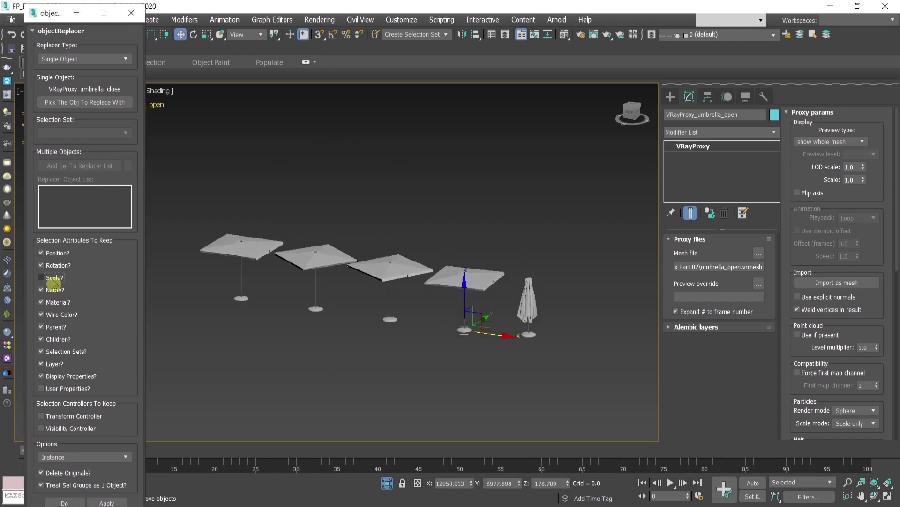
left_click(42, 277)
left_click(242, 296)
key("r")
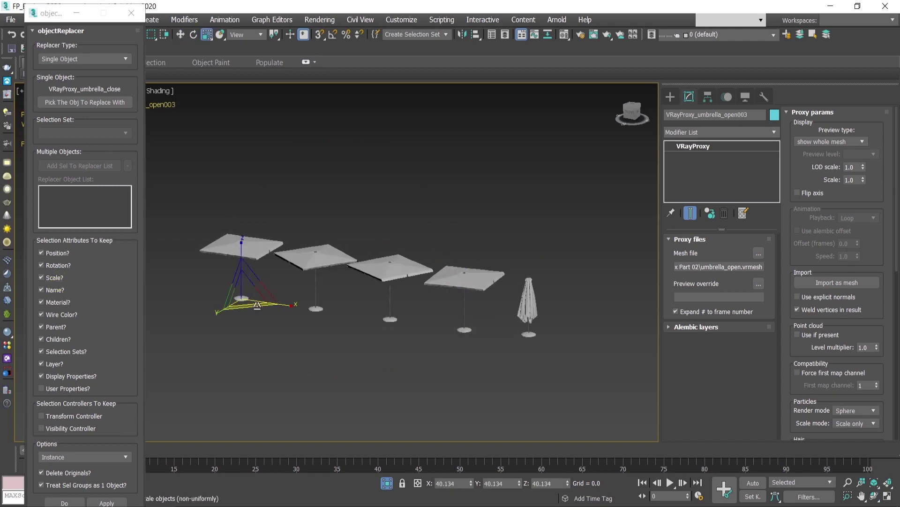
left_click(316, 259)
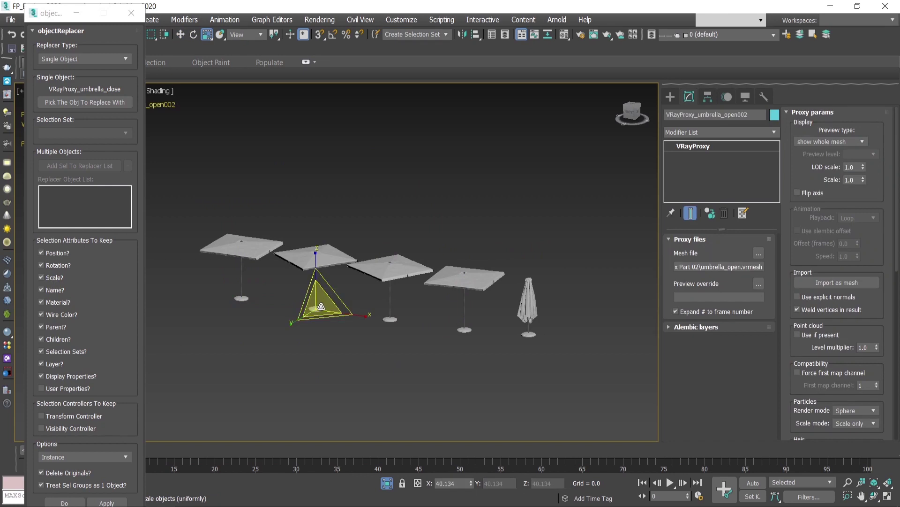
left_click_drag(322, 306, 321, 283)
left_click(167, 373)
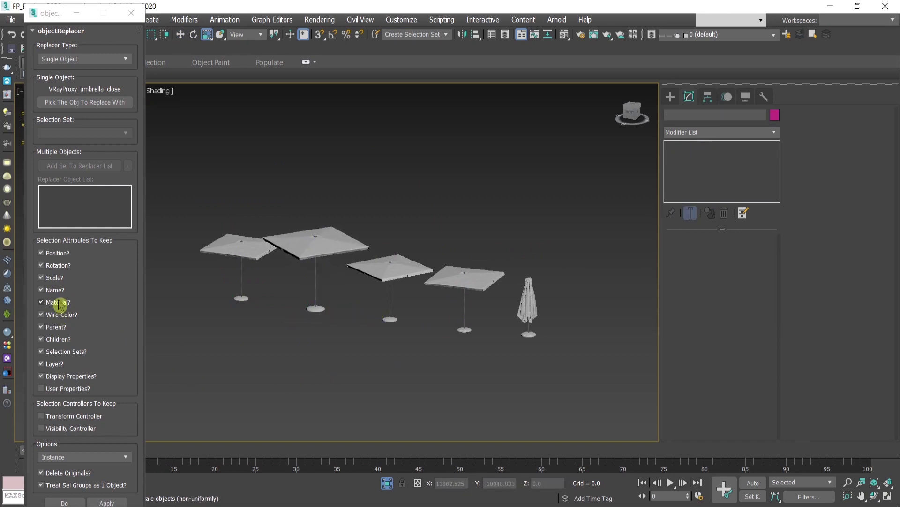
Disable keeping Name, Material, Wire Color, Parent, Children, Selection Sets, Layer and Display Properties in the replacer.
left_click(56, 290)
left_click(59, 302)
left_click(60, 315)
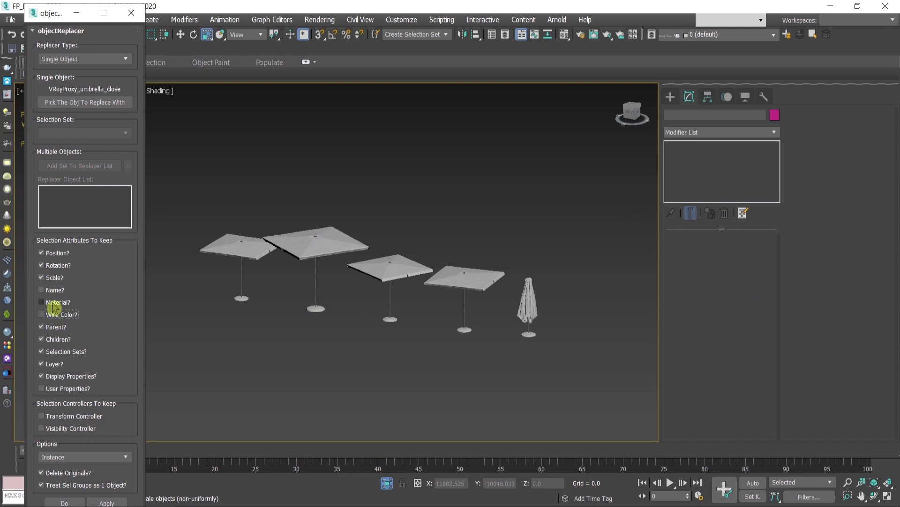
left_click(56, 327)
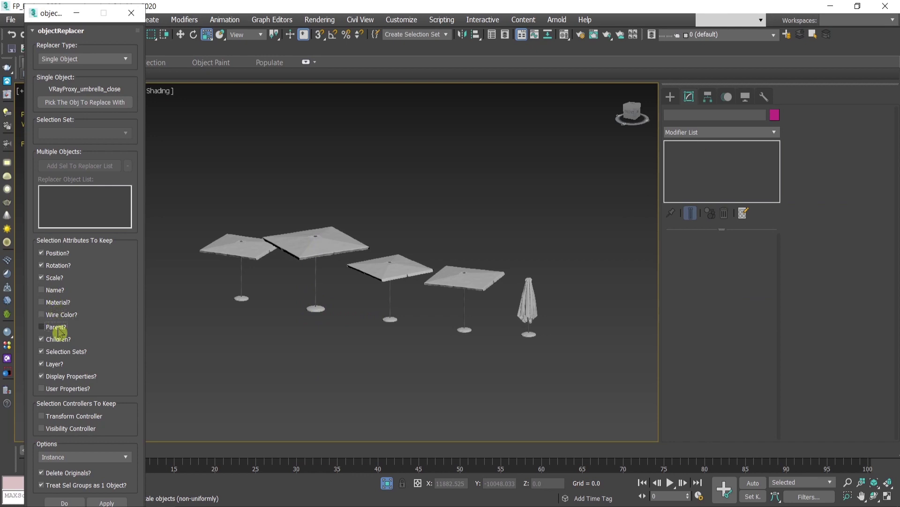
left_click(58, 340)
left_click(62, 353)
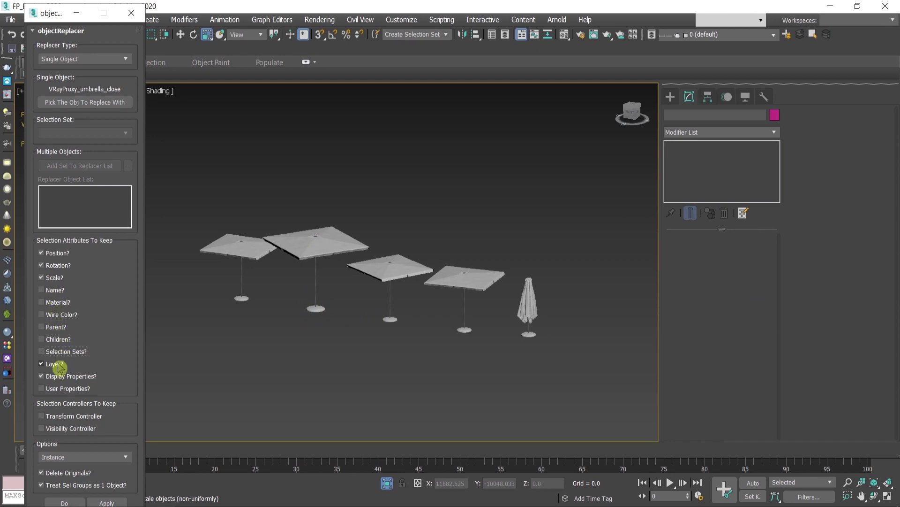
left_click(55, 365)
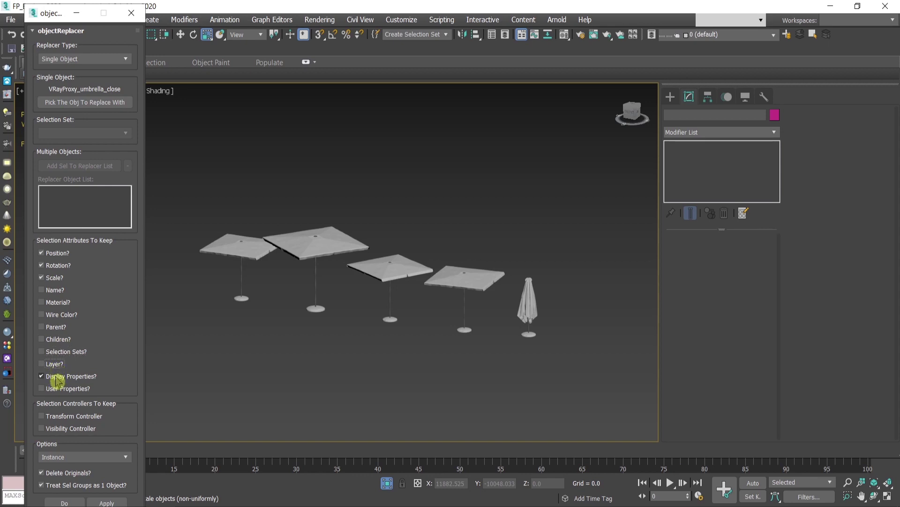
left_click(56, 377)
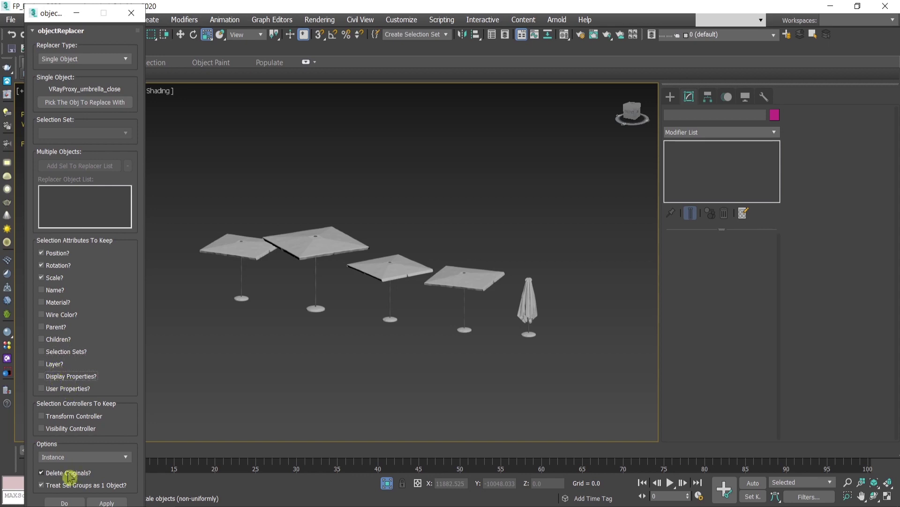
Disable Delete Originals, apply the replacer to the four open umbrellas as instances, and inspect the overlap in flat color and shaded display.
left_click(42, 472)
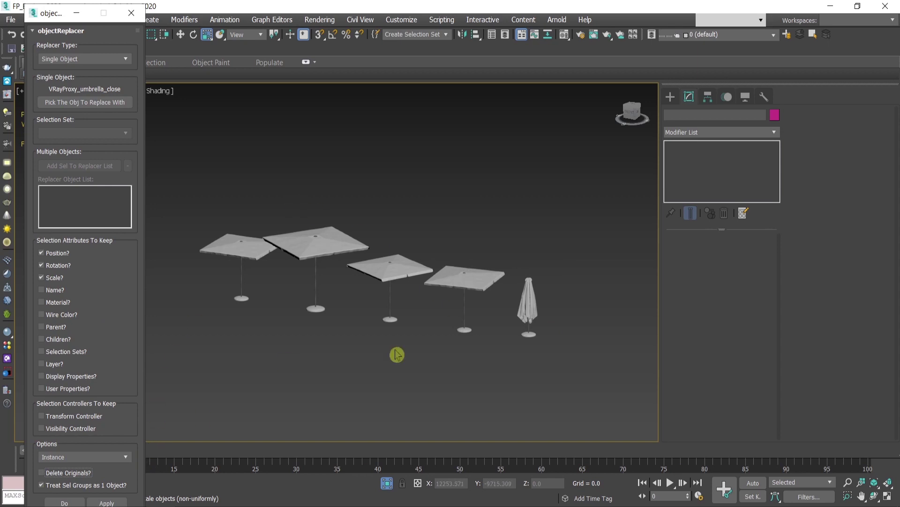
left_click(119, 501)
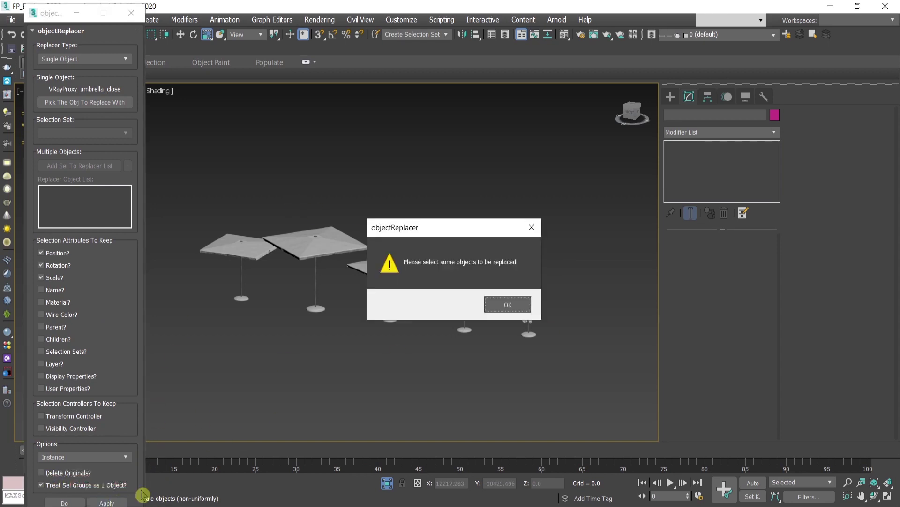
left_click(508, 304)
left_click_drag(475, 142, 229, 367)
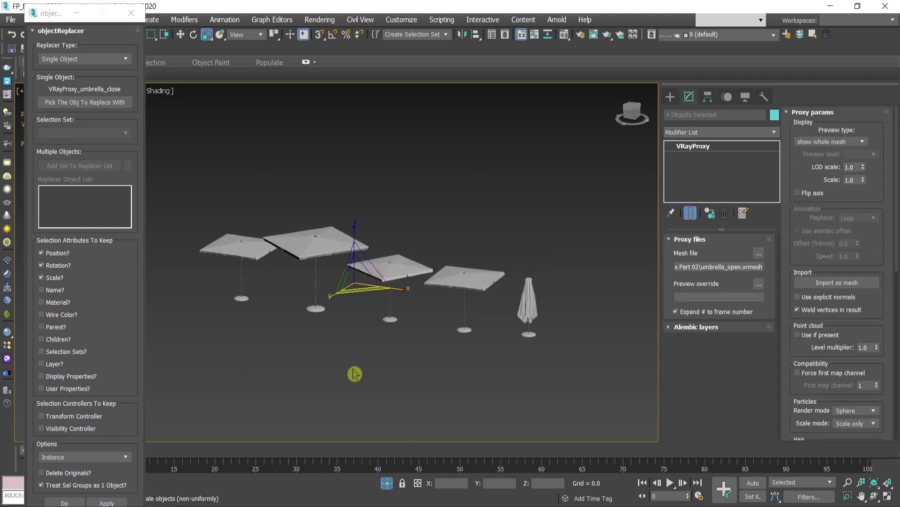
mouse_move(466, 177)
left_mouse_down()
mouse_move(333, 329)
mouse_move(226, 414)
left_mouse_up()
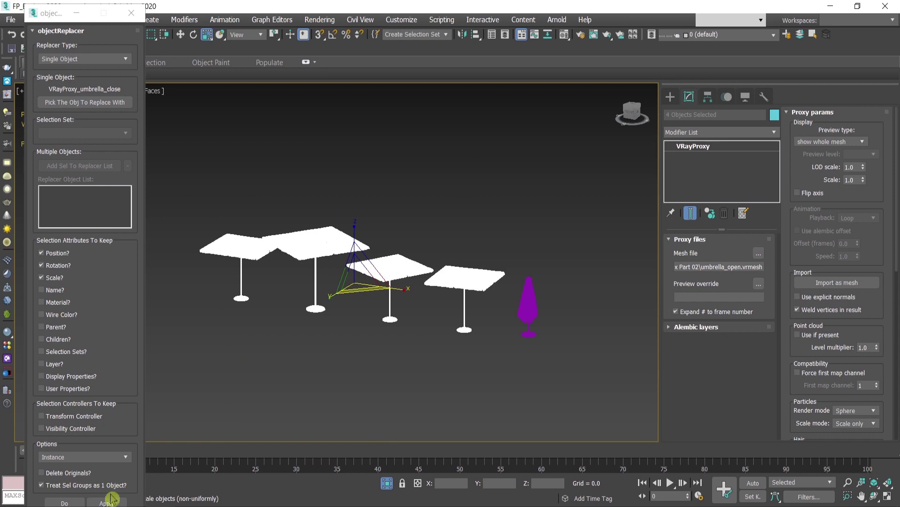
left_click(106, 502)
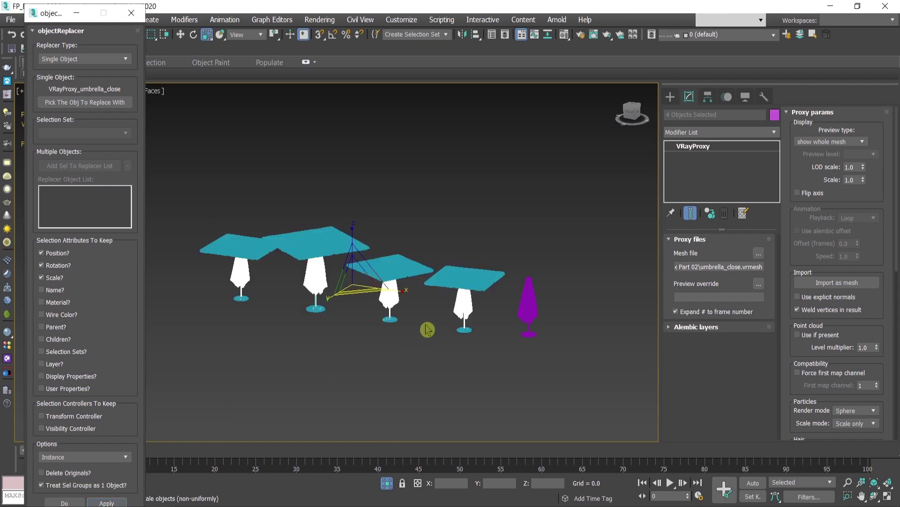
key("w")
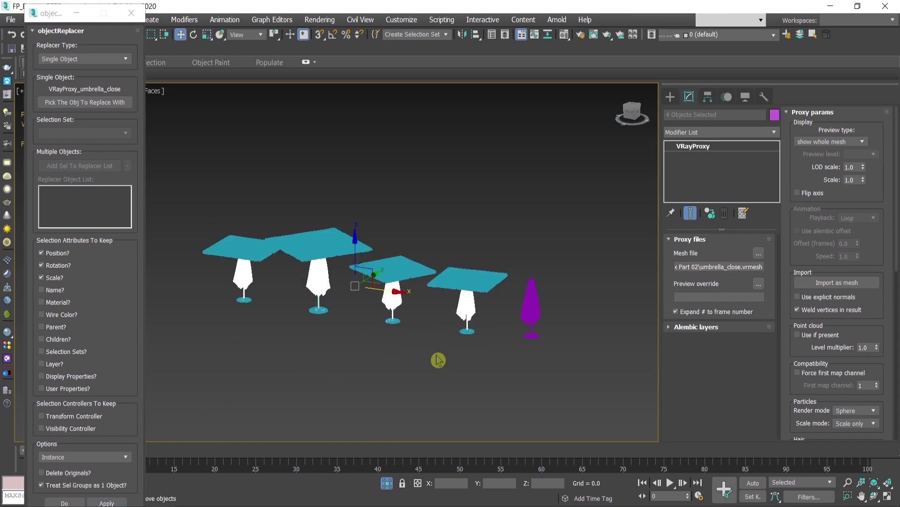
left_click(441, 388)
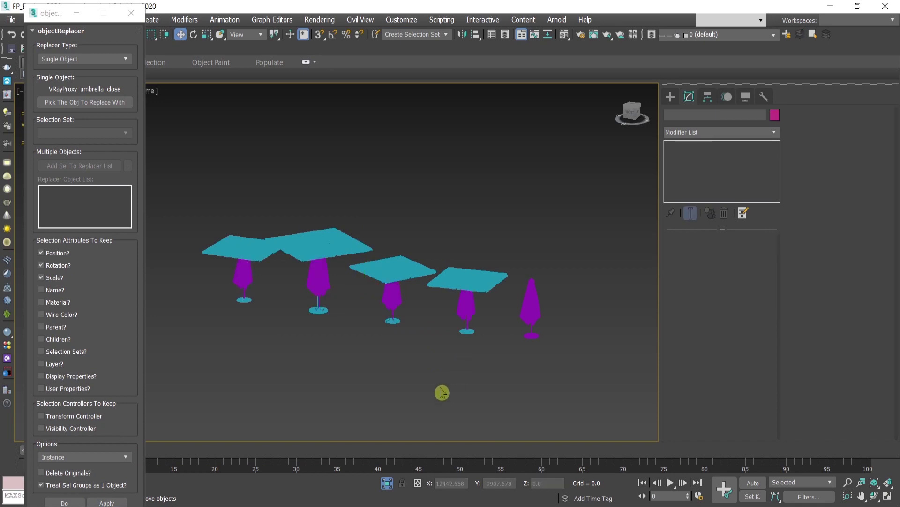
key("F4")
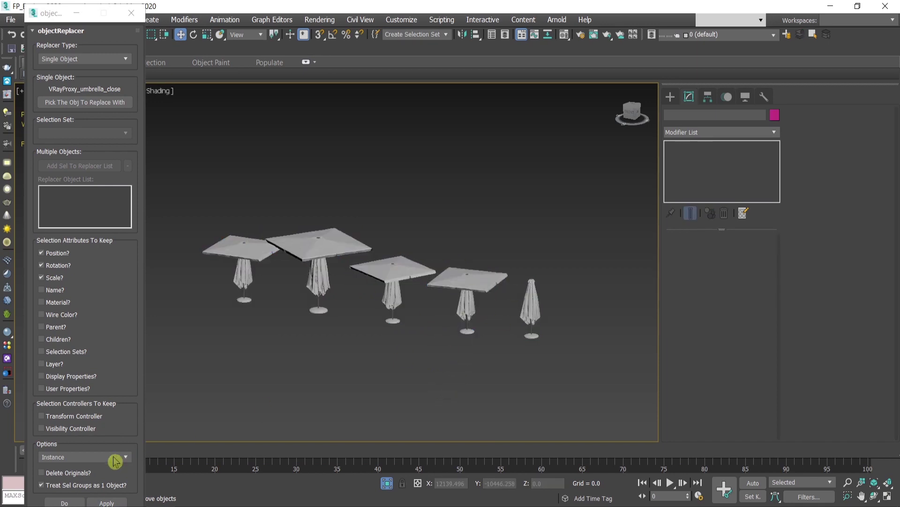
Select all closed umbrella instances in flat color display and move them to a new layer named umbrellas_night.
left_click(96, 458)
left_click(300, 402)
left_click(526, 310)
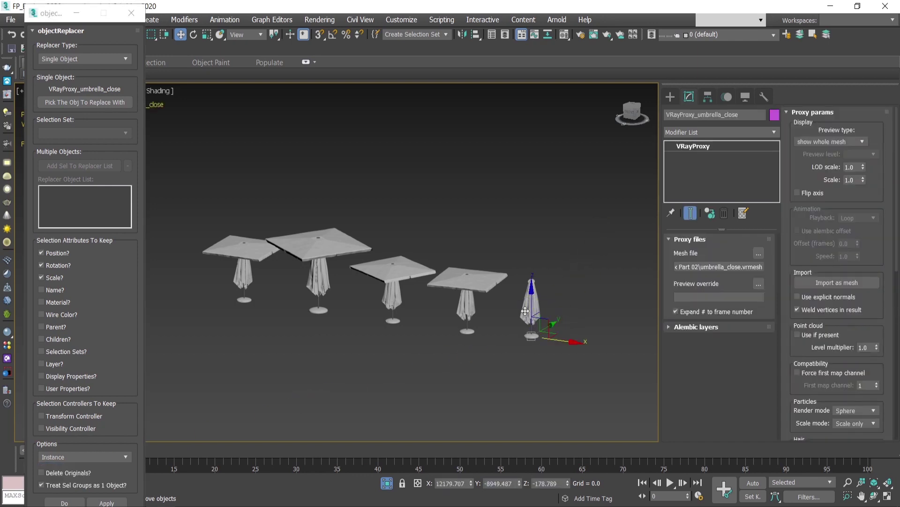
key("shift+F3")
key("ctrl+q")
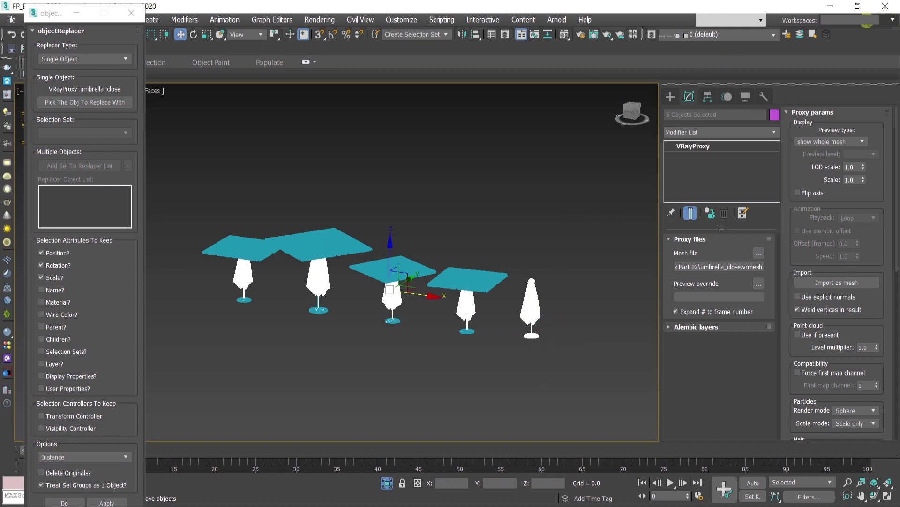
left_click(787, 35)
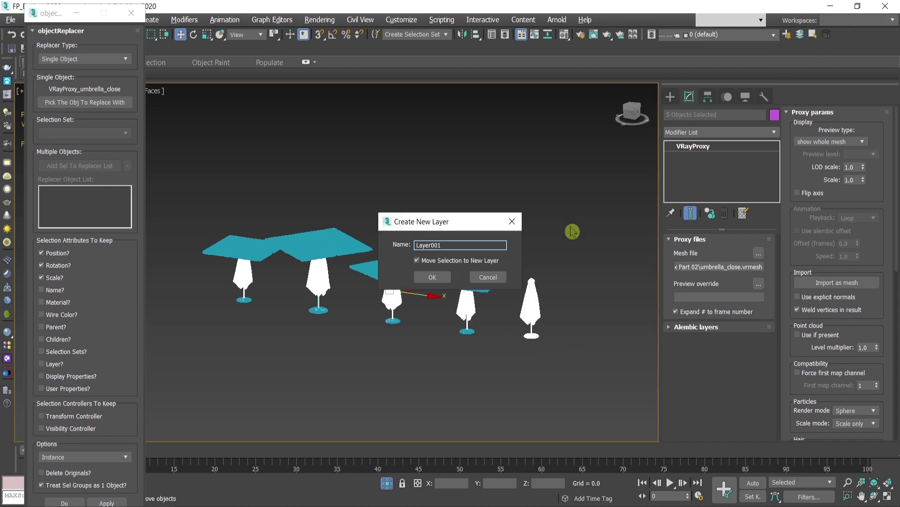
left_click_drag(443, 245, 384, 253)
type("u")
type("mbrellas_night")
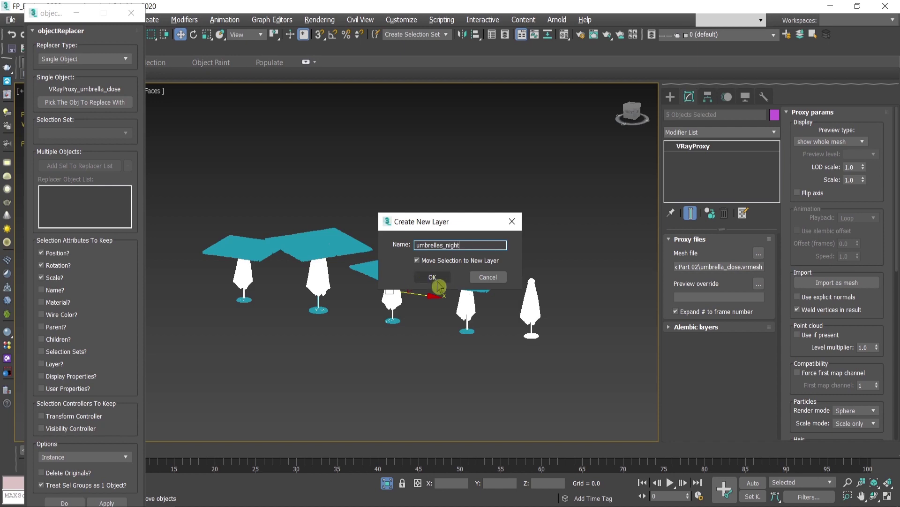
left_click(441, 279)
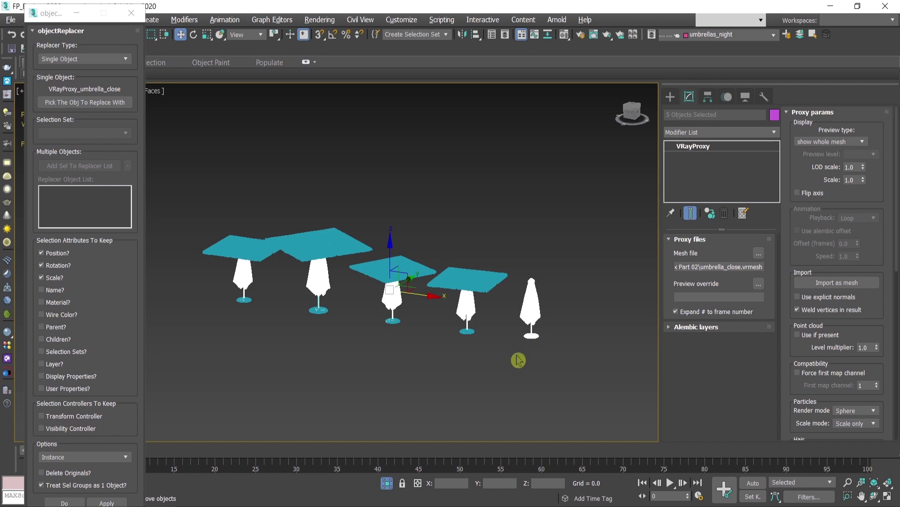
Select all the open umbrellas and move them to a new layer named umbrella_day.
left_click(507, 377)
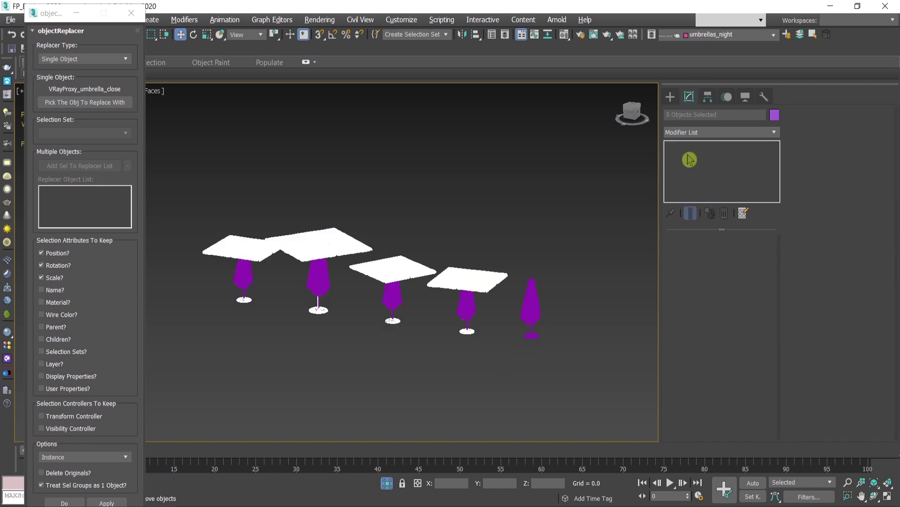
left_click(787, 34)
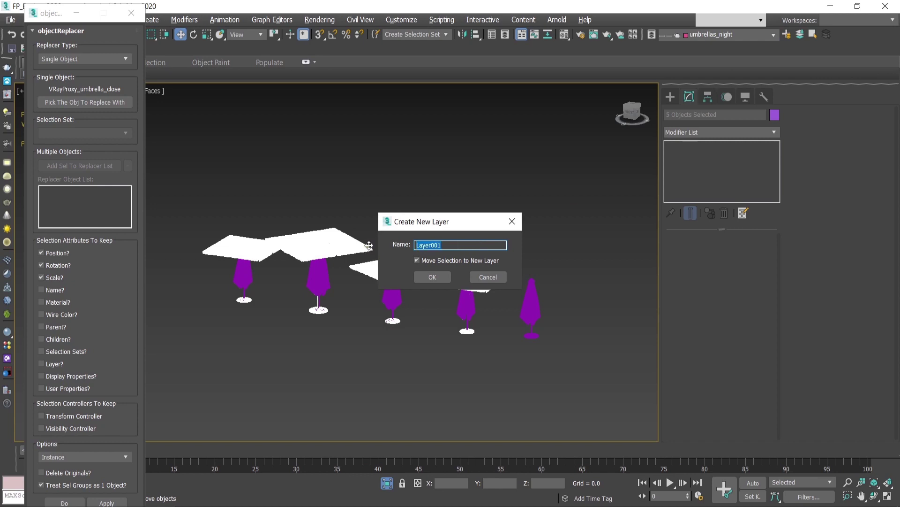
type("umbrella_day")
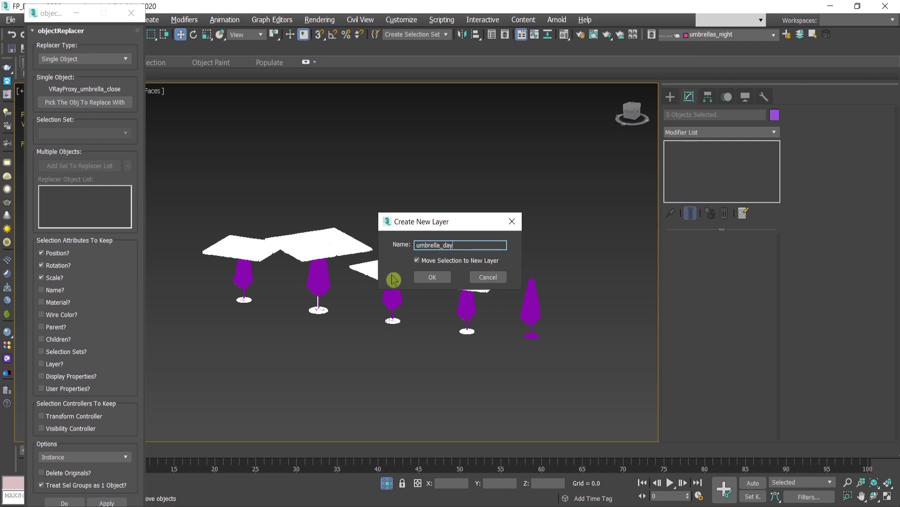
left_click(432, 277)
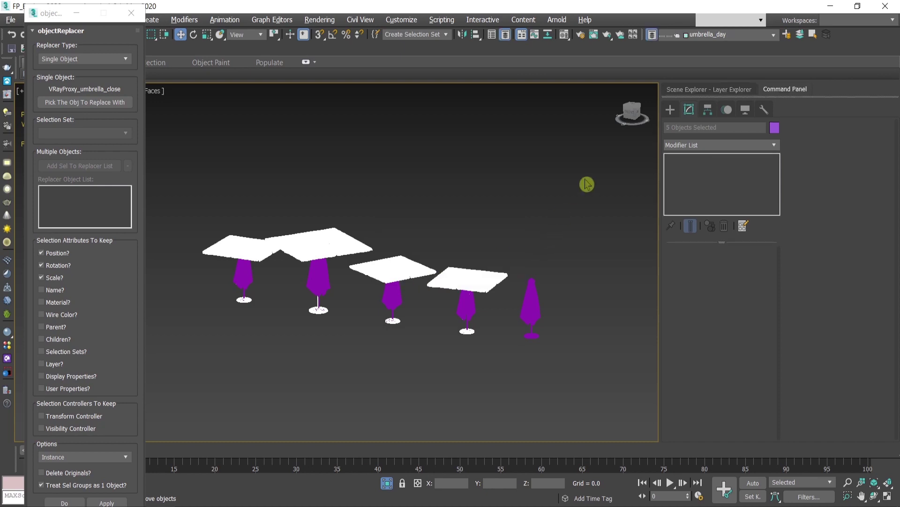
Delete the original closed umbrella that stands apart from the open ones.
left_click(608, 239)
left_click(529, 311)
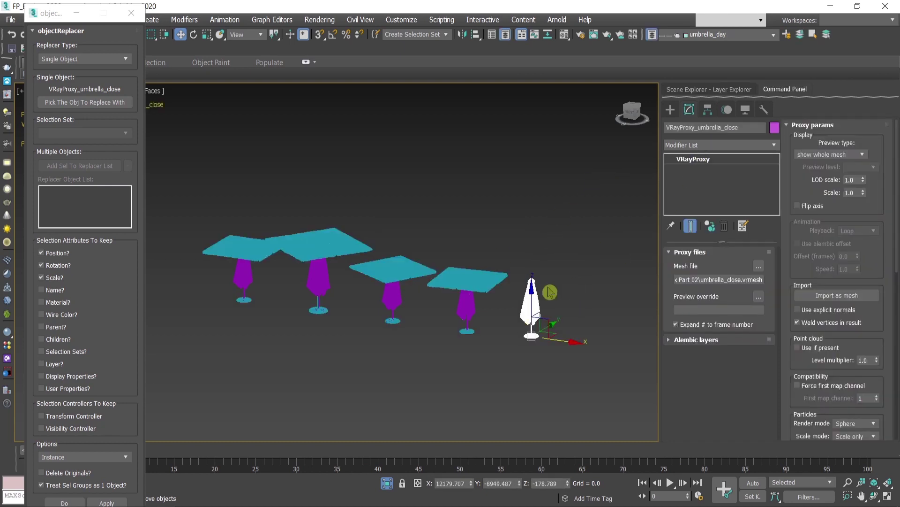
key("Delete")
Hide and show the umbrella_day and umbrellas_night layers in turn to compare the closed and open umbrella versions.
left_click(718, 90)
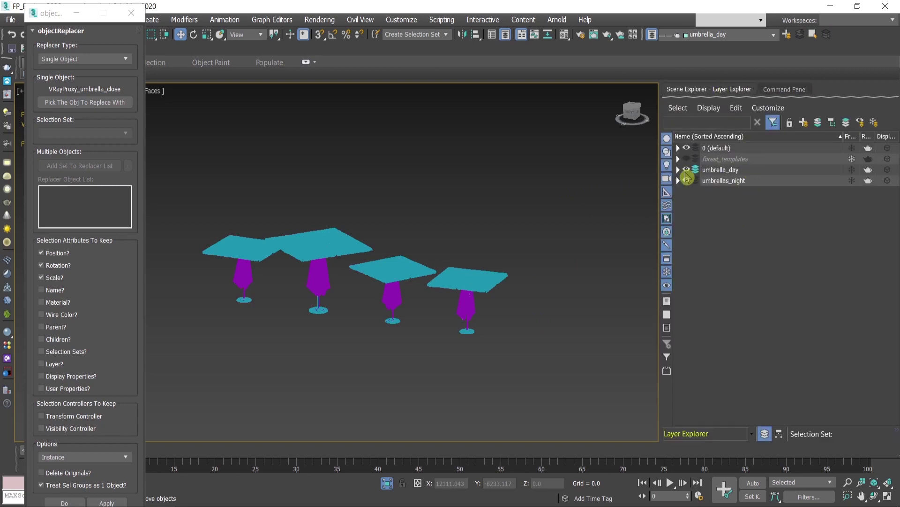
left_click(687, 171)
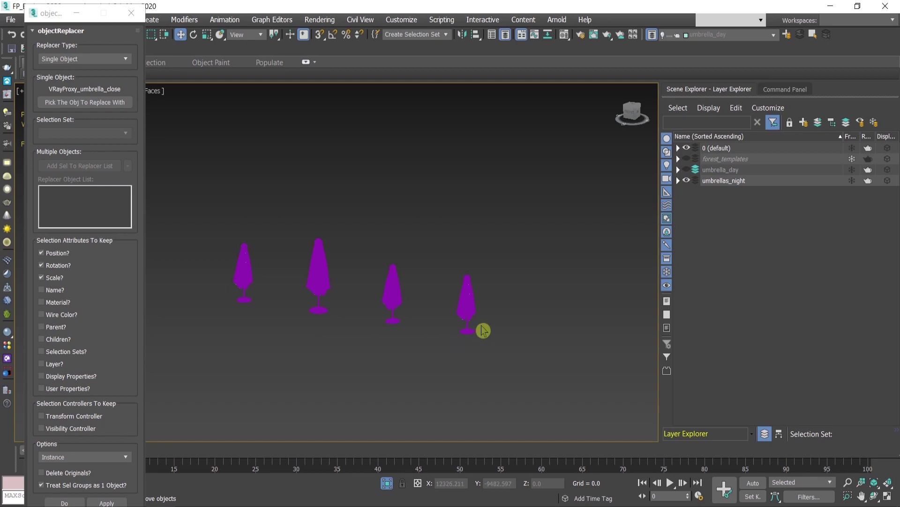
left_click(687, 170)
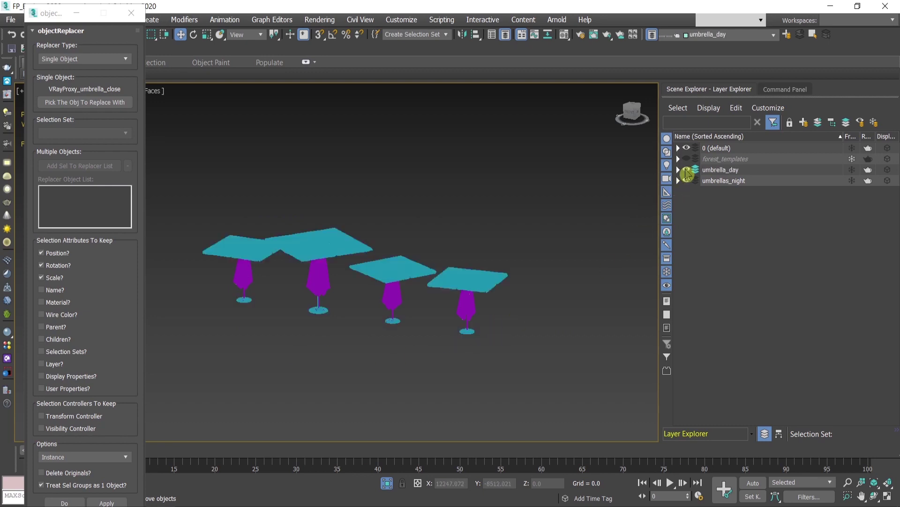
left_click(686, 181)
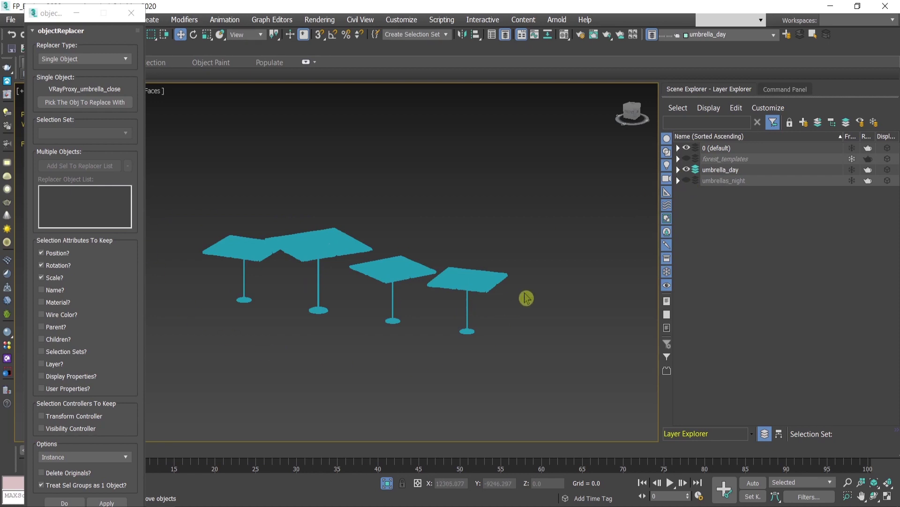
middle_click_drag(346, 364, 400, 361)
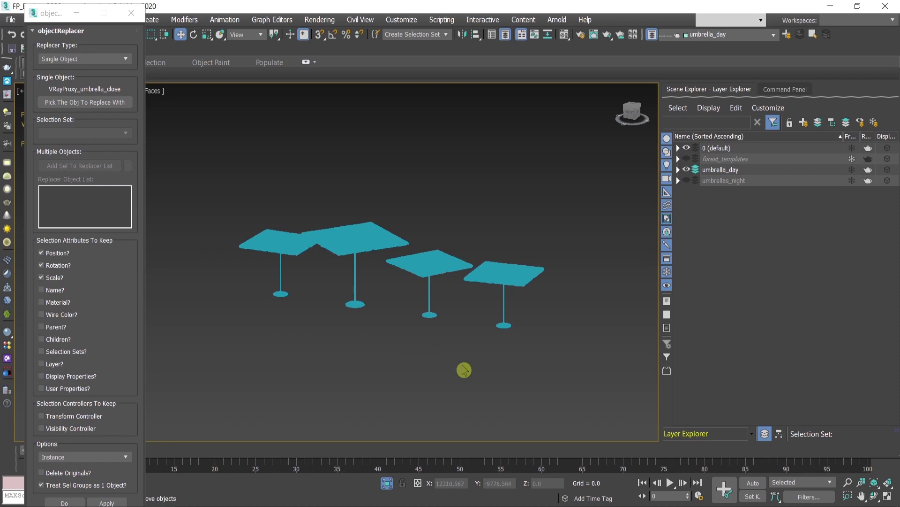
left_click(686, 181)
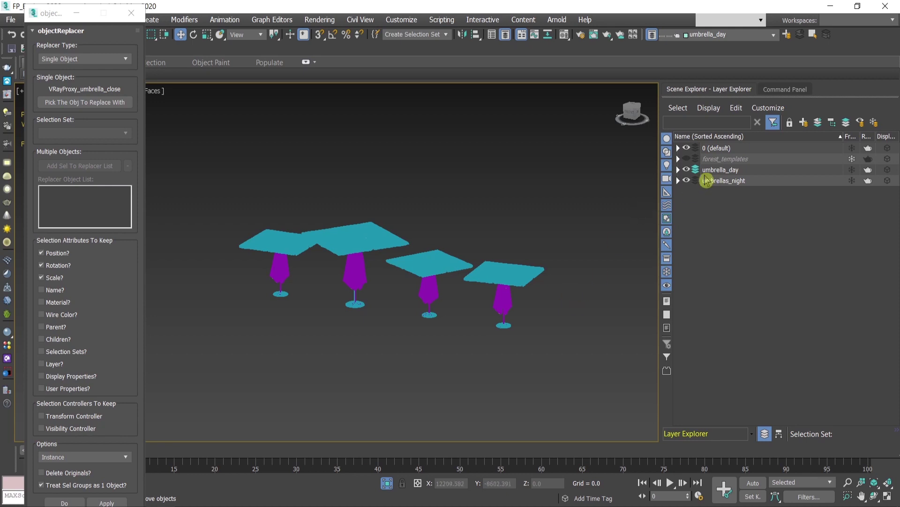
left_click(687, 180)
left_click(687, 181)
Switch to shaded display, select the closed umbrella inside the enlarged open one, and examine the alignment of both versions from several angles.
key("F4")
scroll(481, 317, "up", 5)
scroll(399, 309, "down", 2)
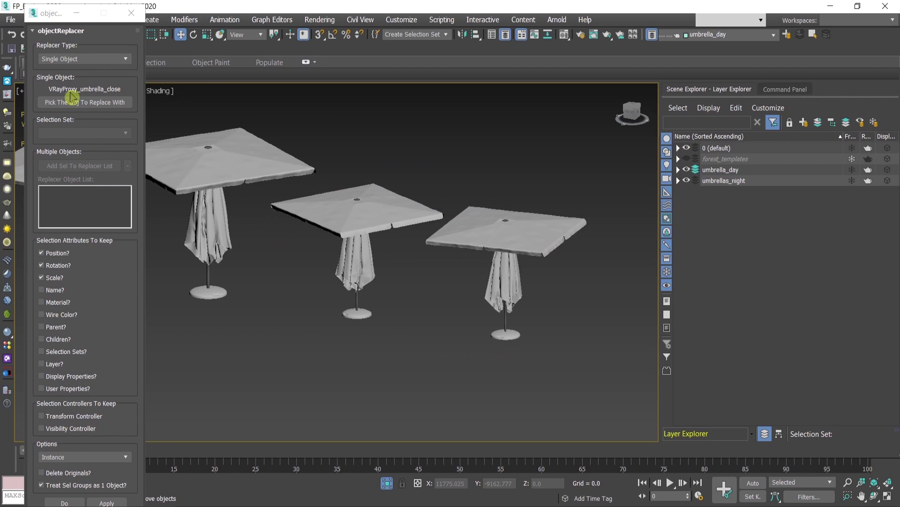
scroll(371, 312, "down", 4)
scroll(449, 321, "up", 2)
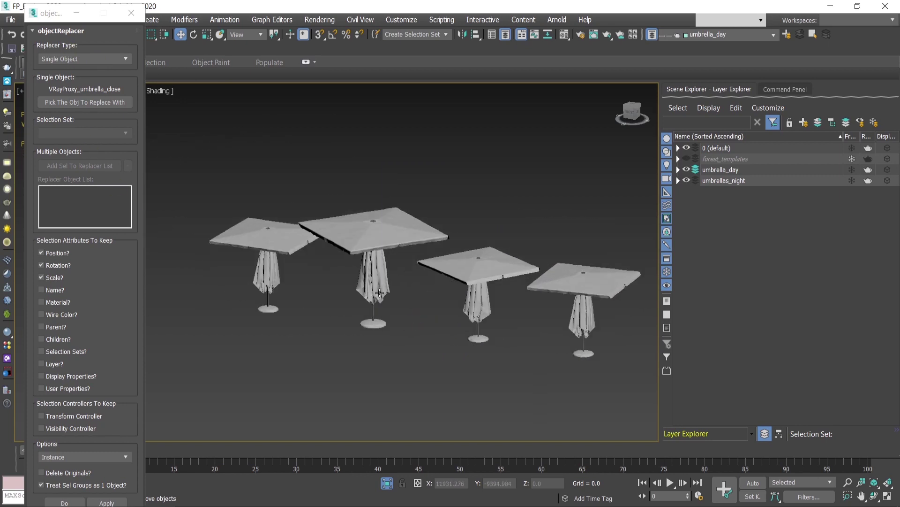
left_click(371, 290)
scroll(398, 329, "up", 1)
key("e")
middle_click_drag(398, 330, 388, 310, "alt")
key("w")
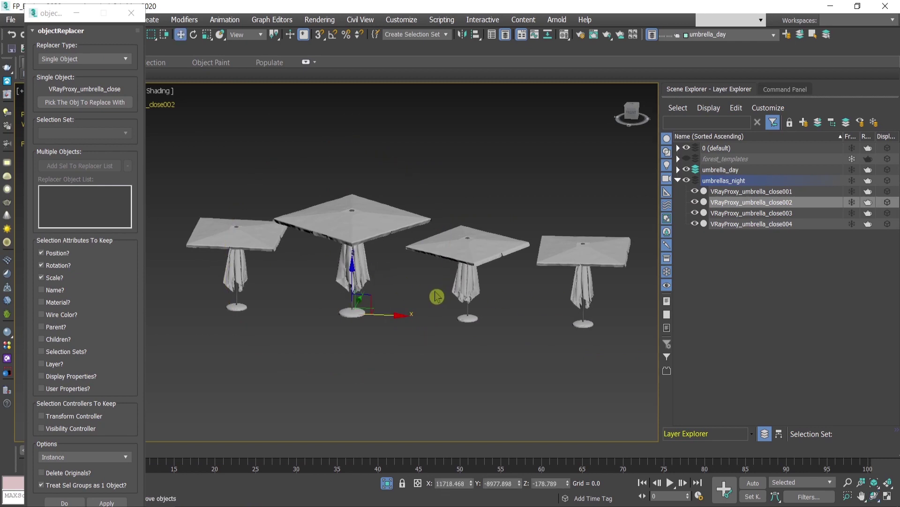
middle_click_drag(436, 295, 373, 298, "alt")
scroll(373, 298, "up", 4)
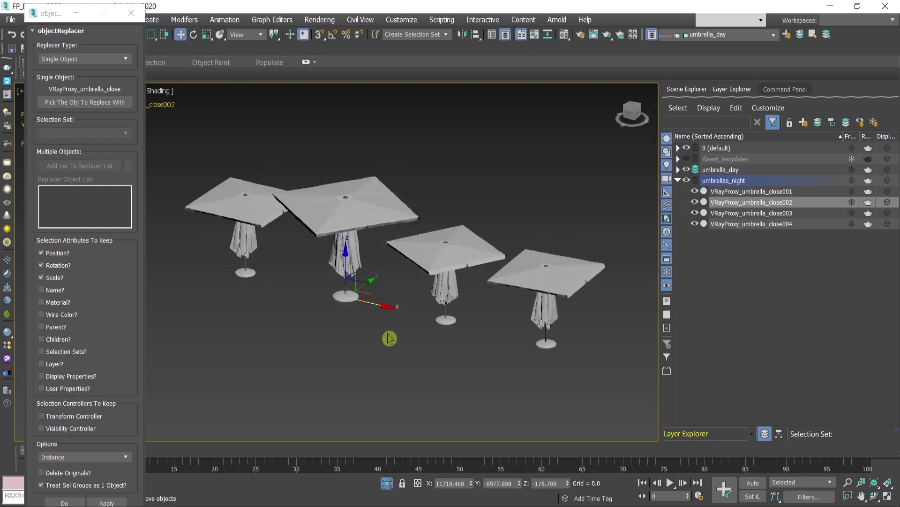
scroll(375, 300, "down", 6)
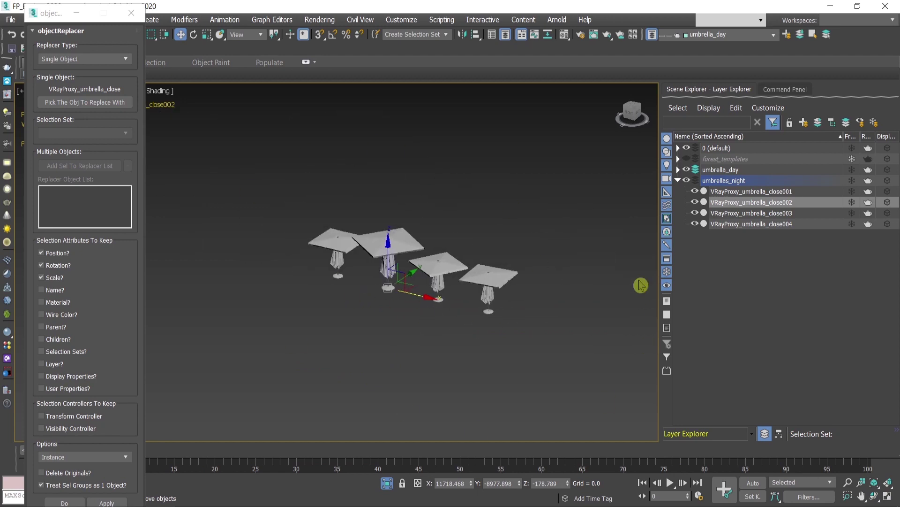